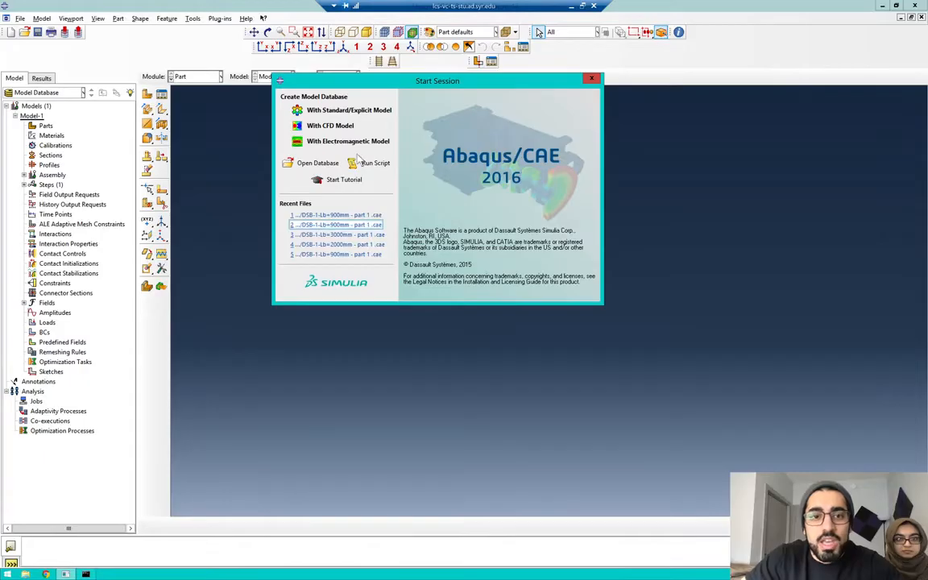
Create a new model database with a Standard/Explicit model.
drag(339, 78, 329, 97)
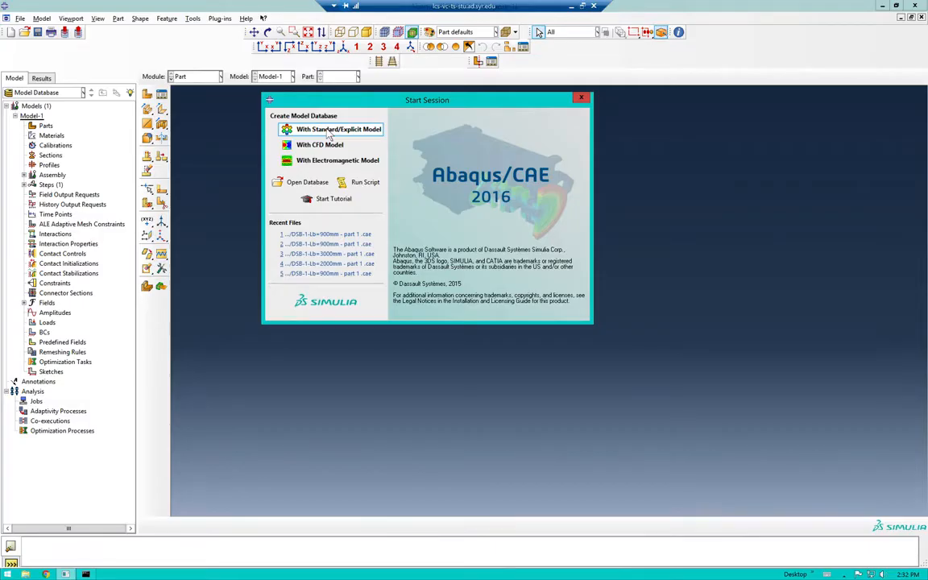
key(ctrl+Left)
key(ctrl+Right)
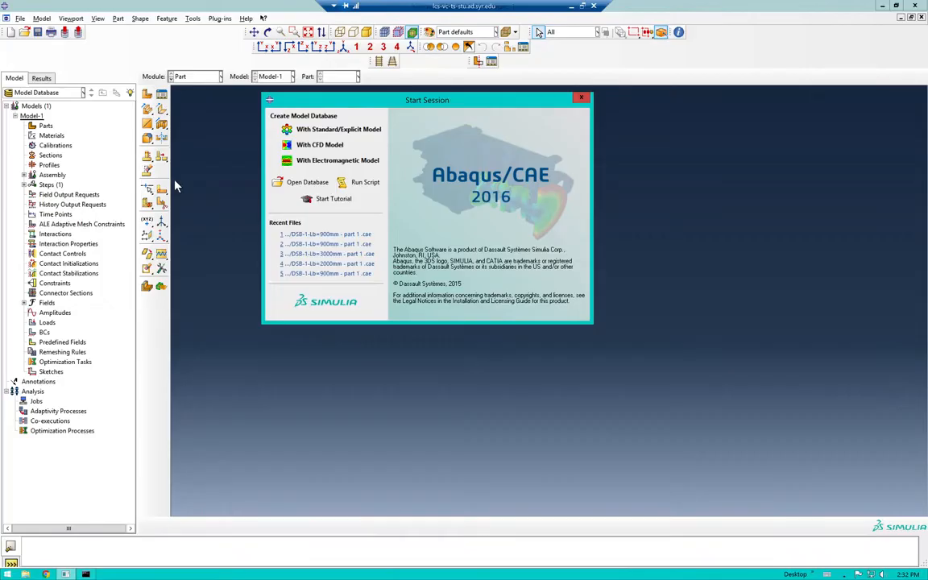
click(342, 131)
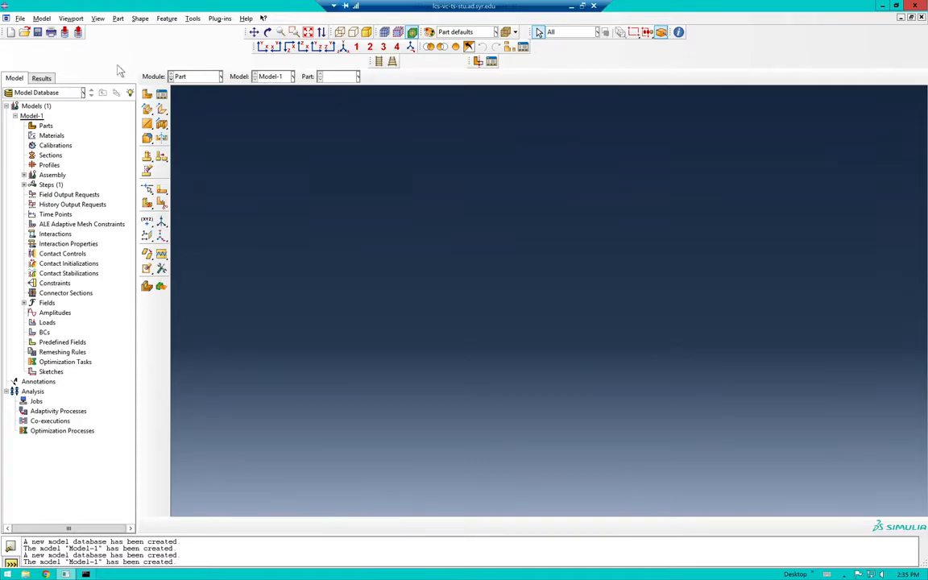
Look over the list of available modules, staying in Part, and view the Part Manager before closing it.
click(182, 77)
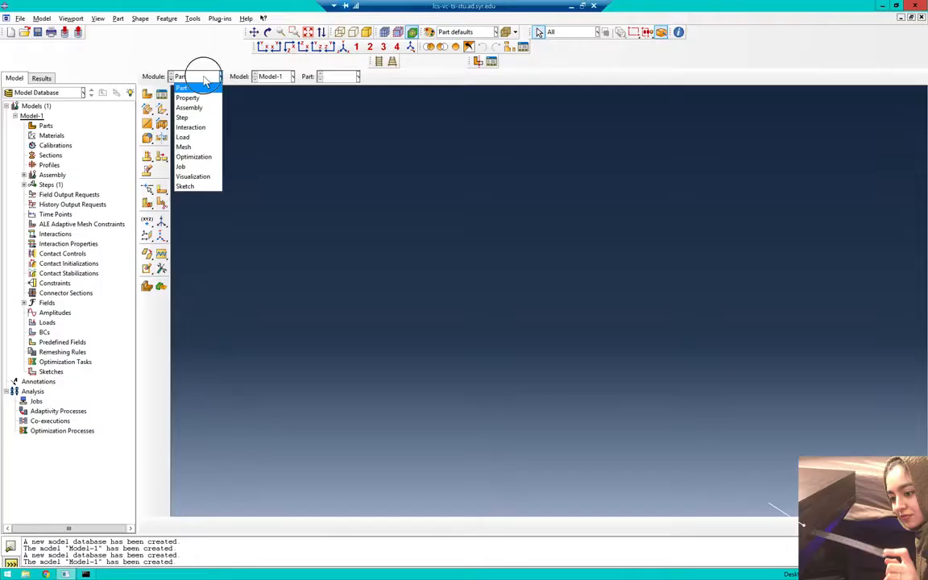
click(187, 84)
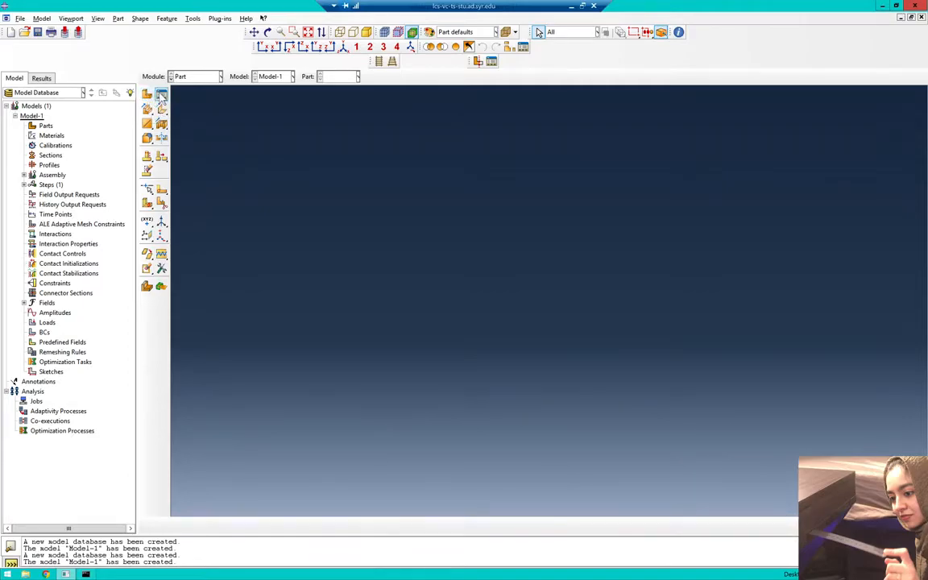
click(161, 96)
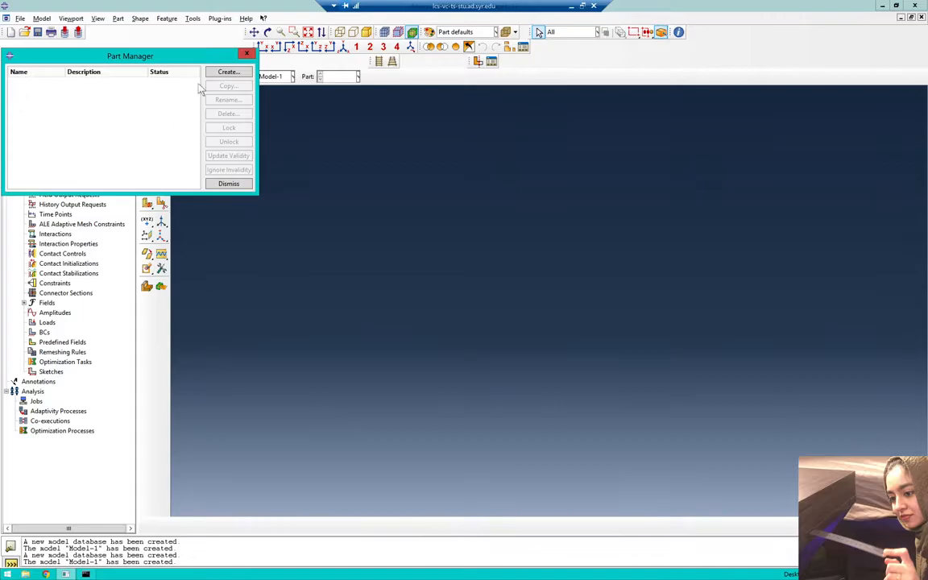
click(228, 50)
Create a 3D deformable part with a shell extrusion base feature and an approximate size of 50.
click(147, 94)
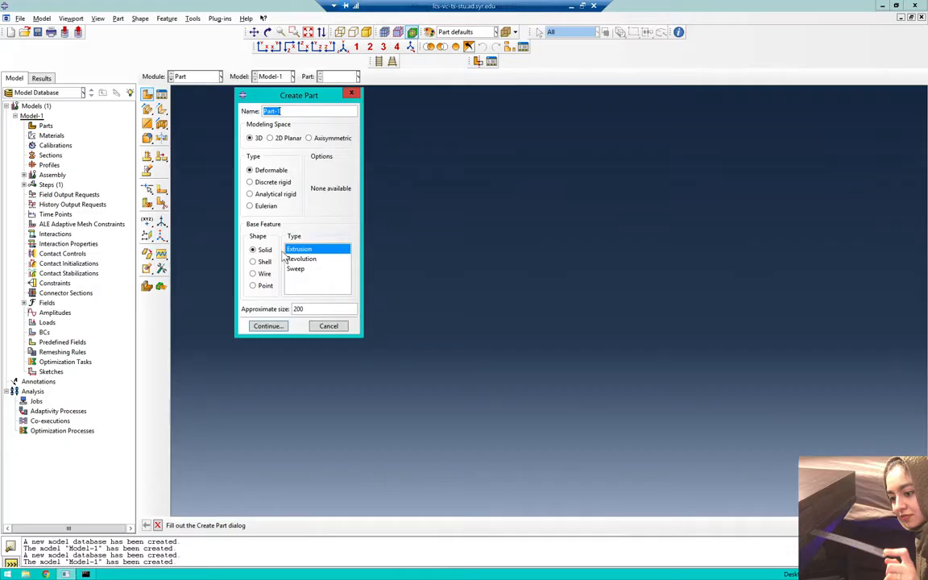
key(ctrl+Left)
key(ctrl+Right)
key(ctrl+Right)
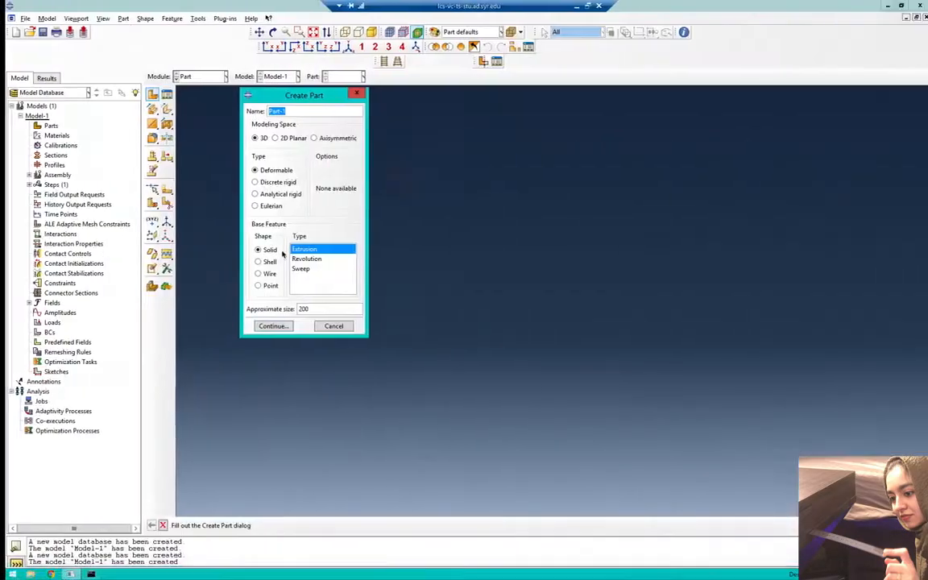
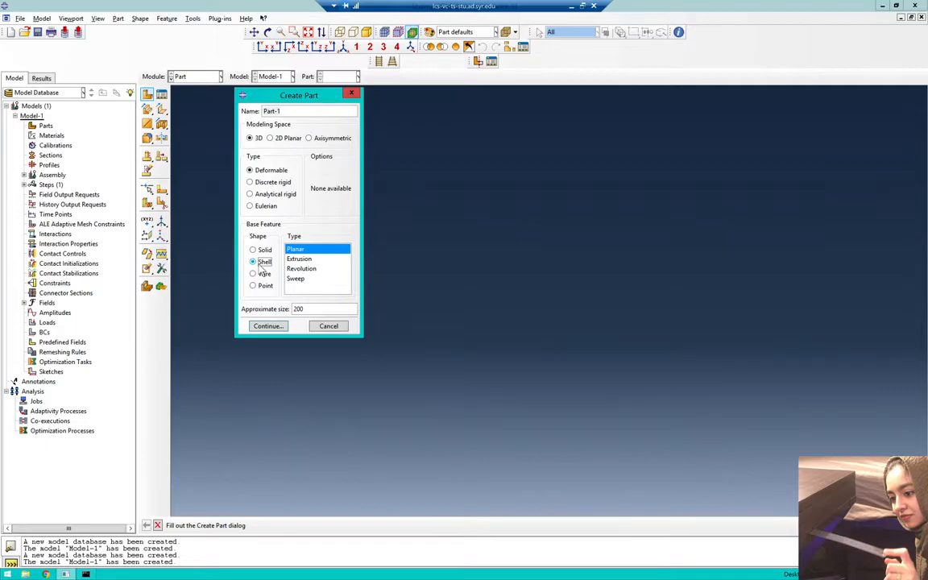
click(305, 260)
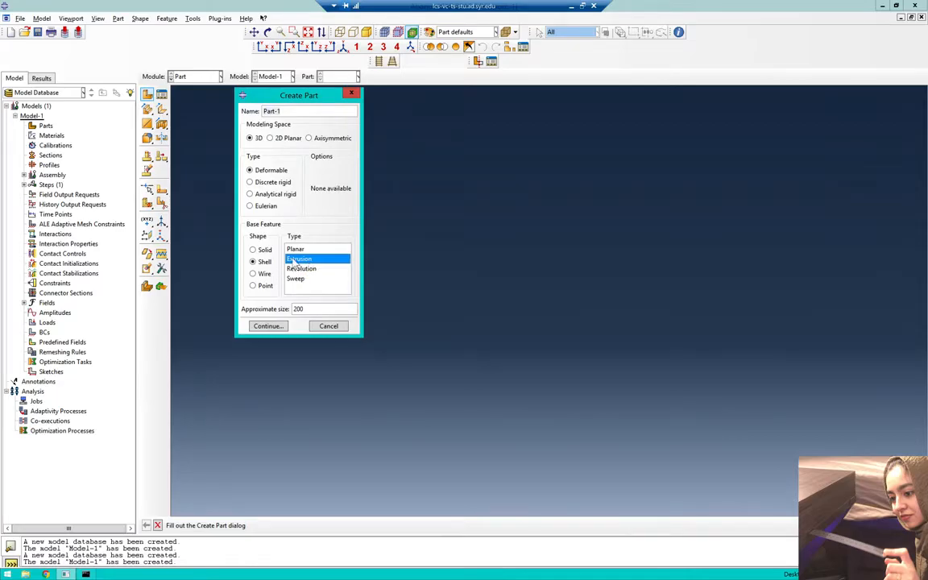
double_click(298, 308)
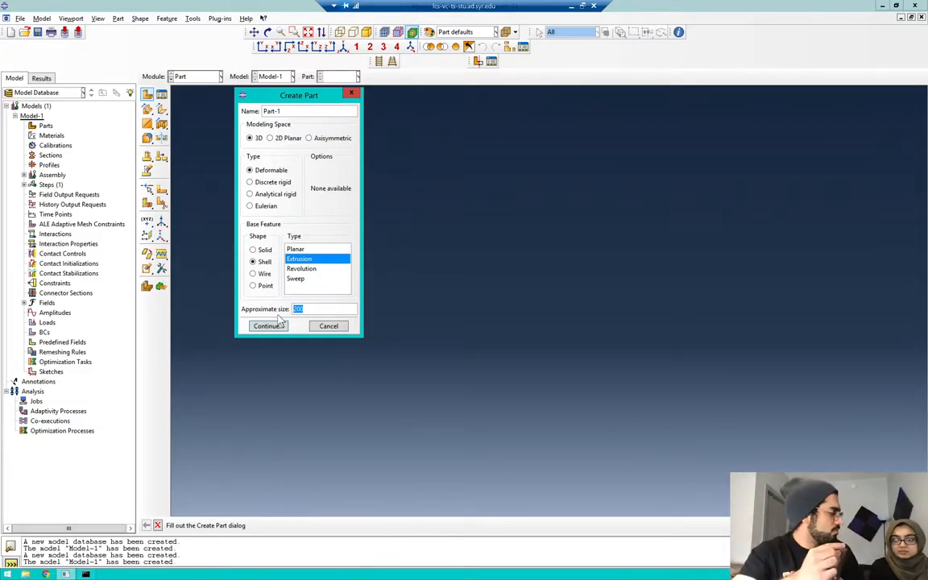
key(ctrl+Left)
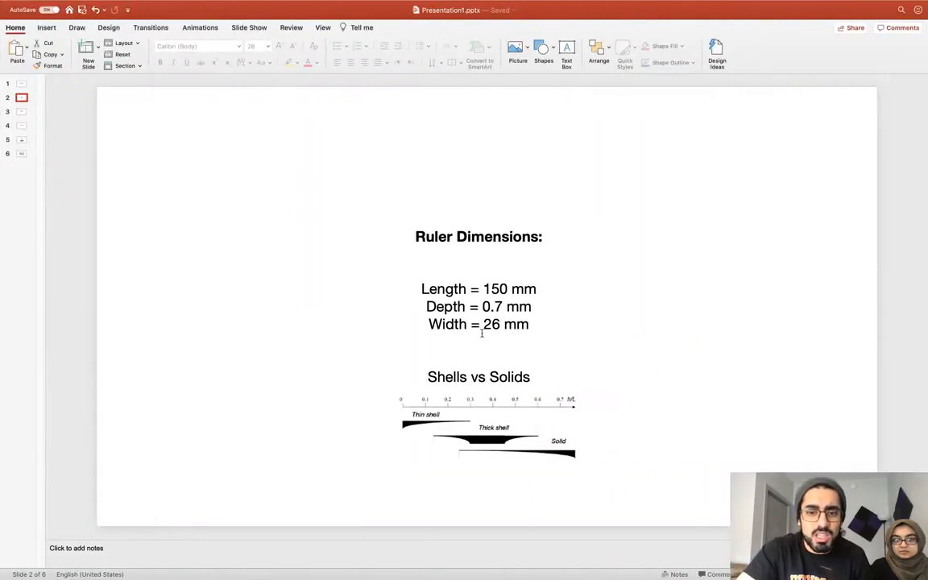
key(ctrl+Left)
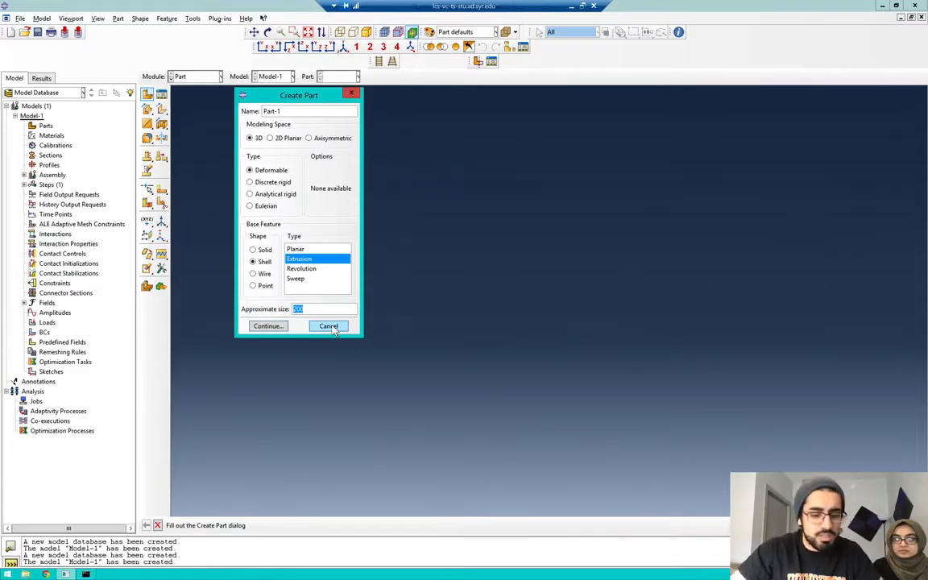
text(50)
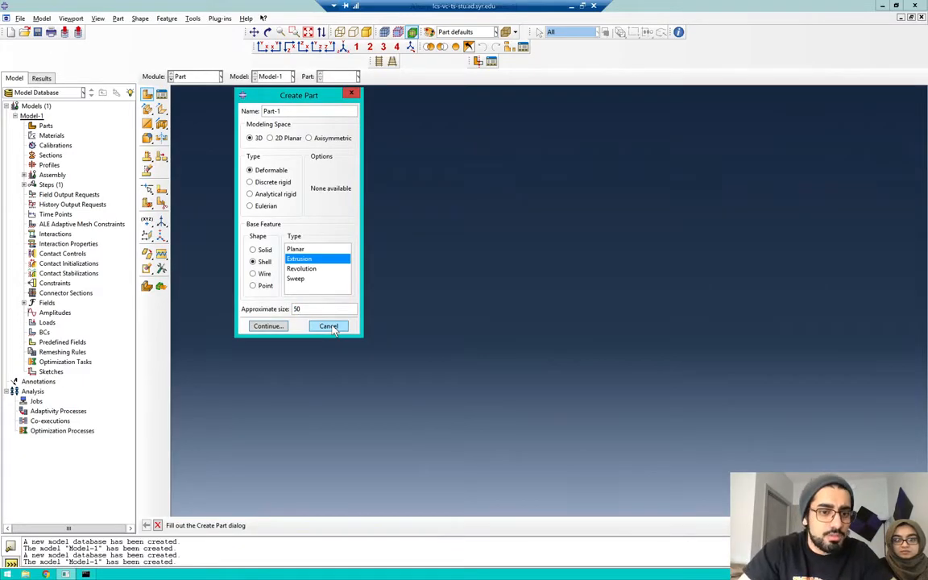
click(271, 326)
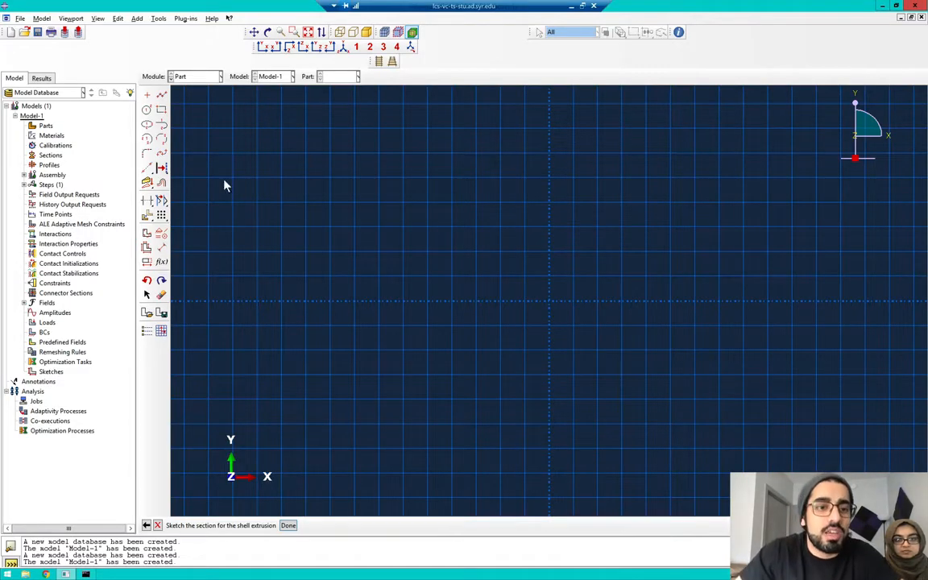
Sketch a horizontal line from the origin (0,0) to the point 26,0 as the shell section.
click(161, 95)
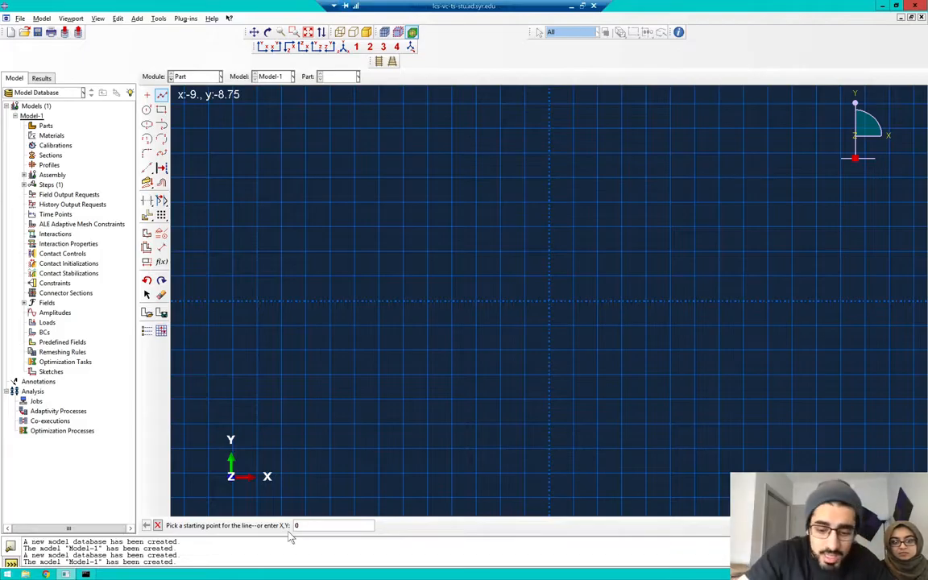
key(Return)
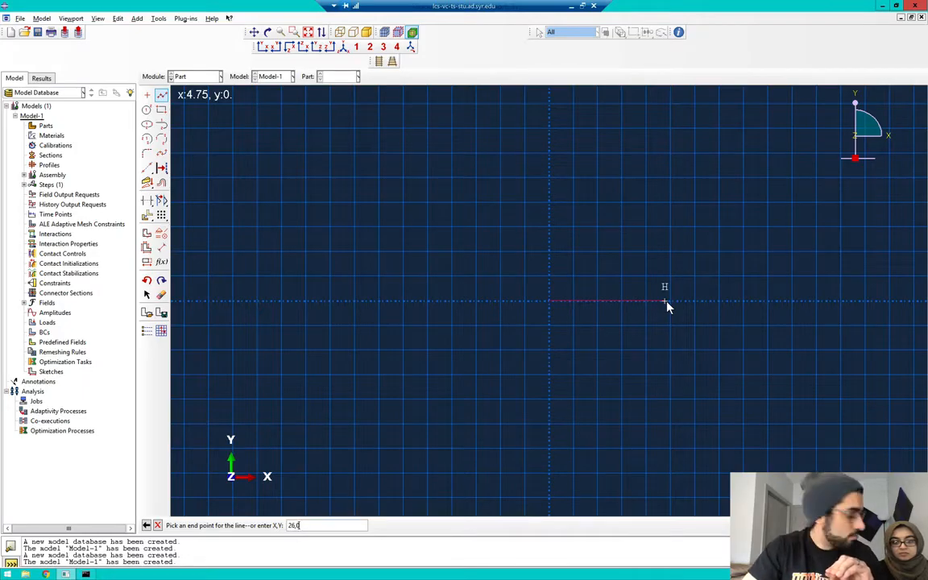
click(665, 302)
scroll(685, 302, up, 5)
scroll(690, 300, down, 1)
click(826, 311)
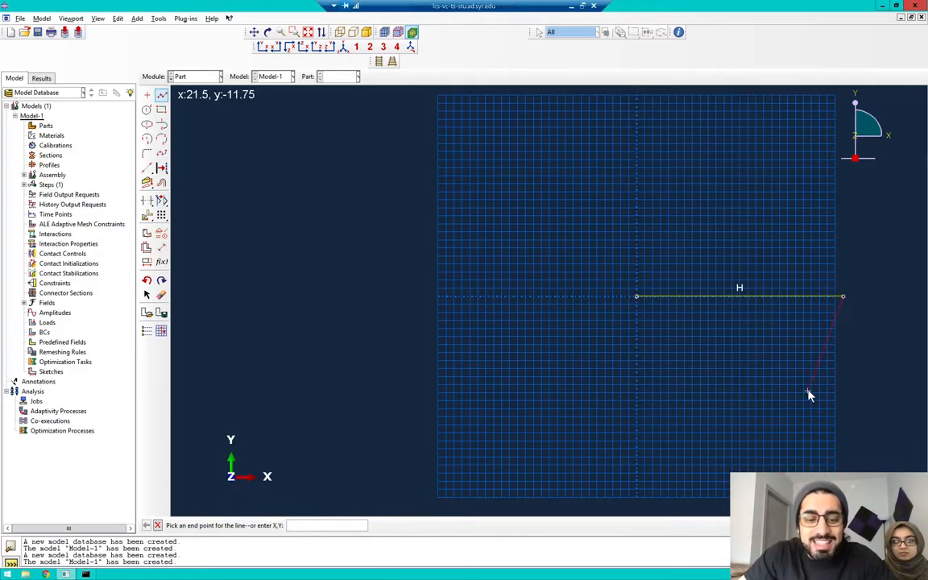
middle_click(809, 394)
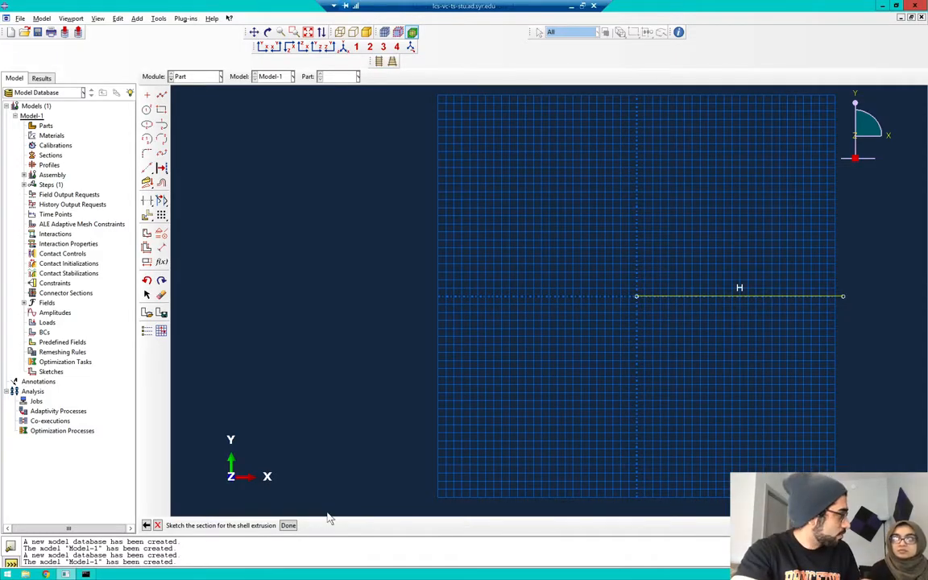
Switch to the PowerPoint presentation and view the ruler dimensions and the consistent units table on slide 1.
key(ctrl+Right)
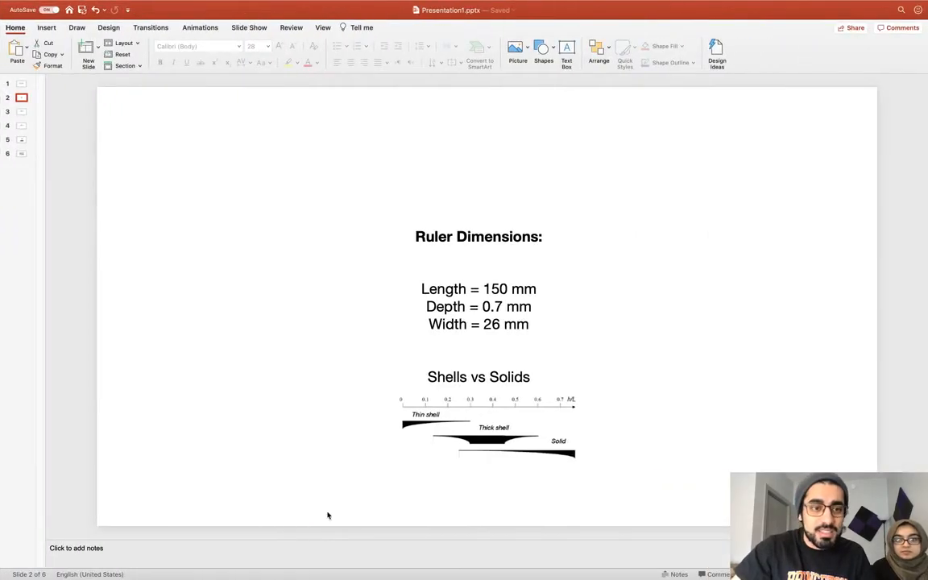
click(21, 83)
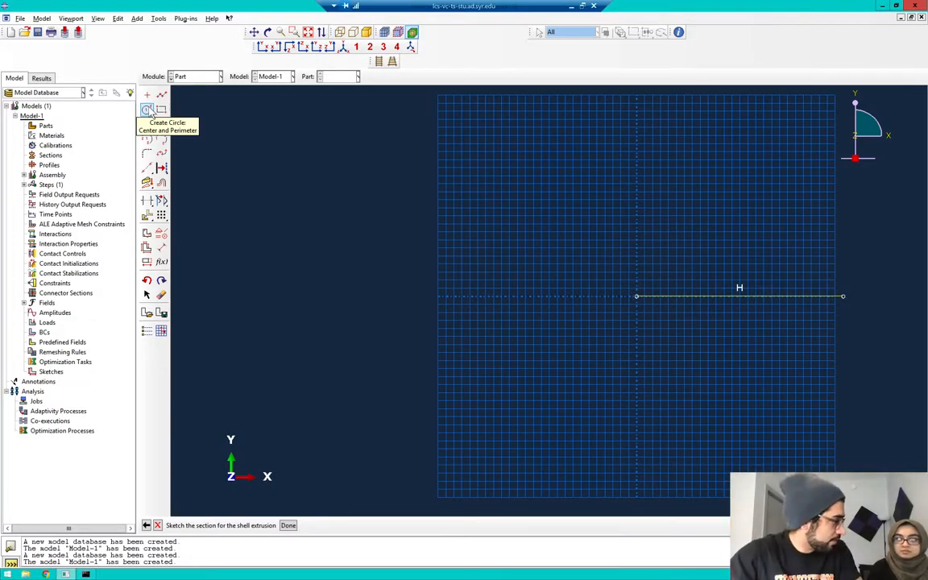
Switch to Safari, search Google Images for "beam simply supported", and open the Quora diagram of a beam bending under a central force.
key(ctrl+Left)
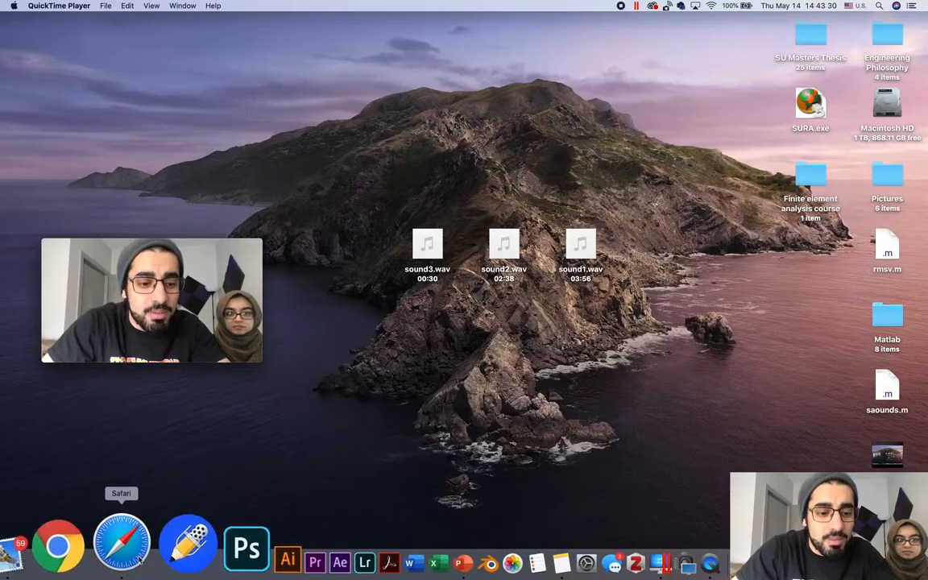
click(133, 559)
text(b)
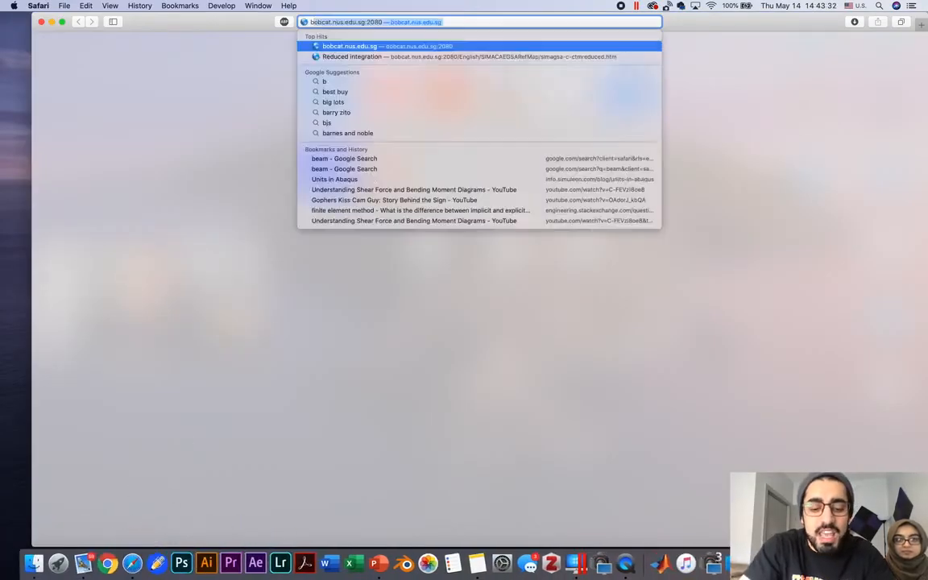
text(eam simpl)
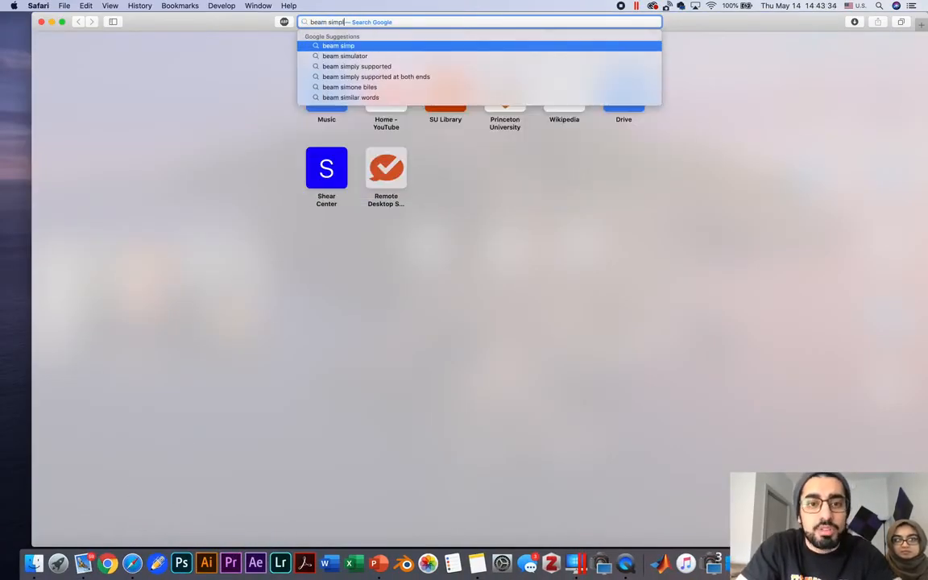
text(y su)
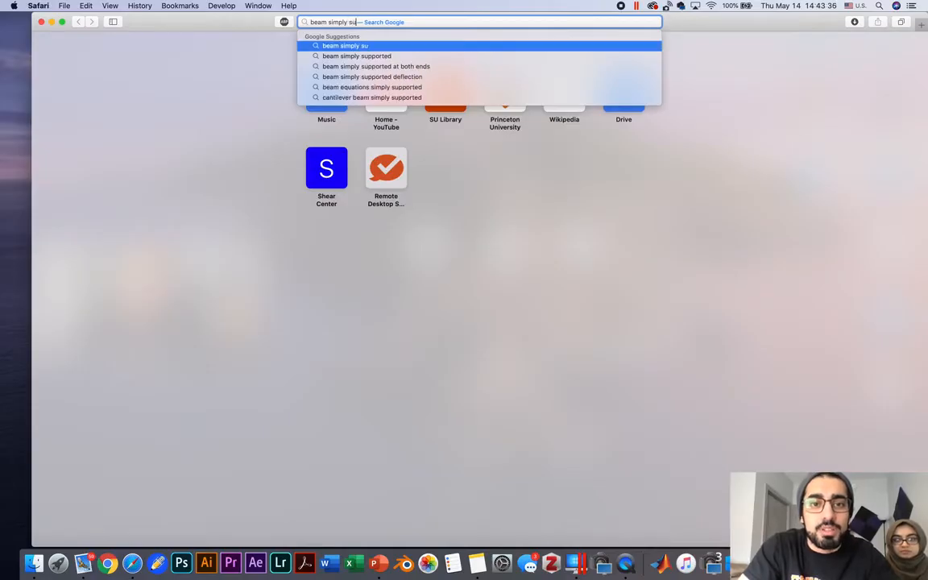
text(pported)
key(Return)
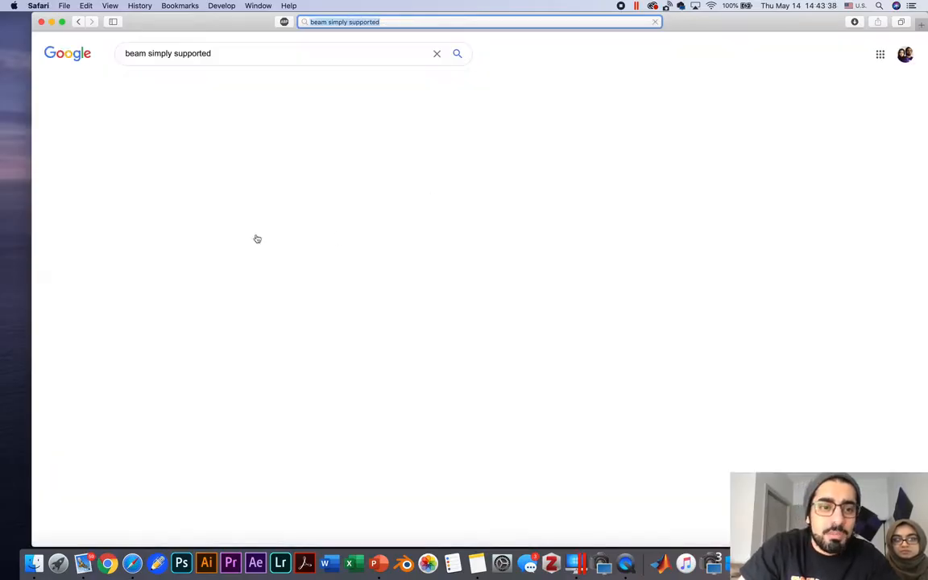
click(178, 84)
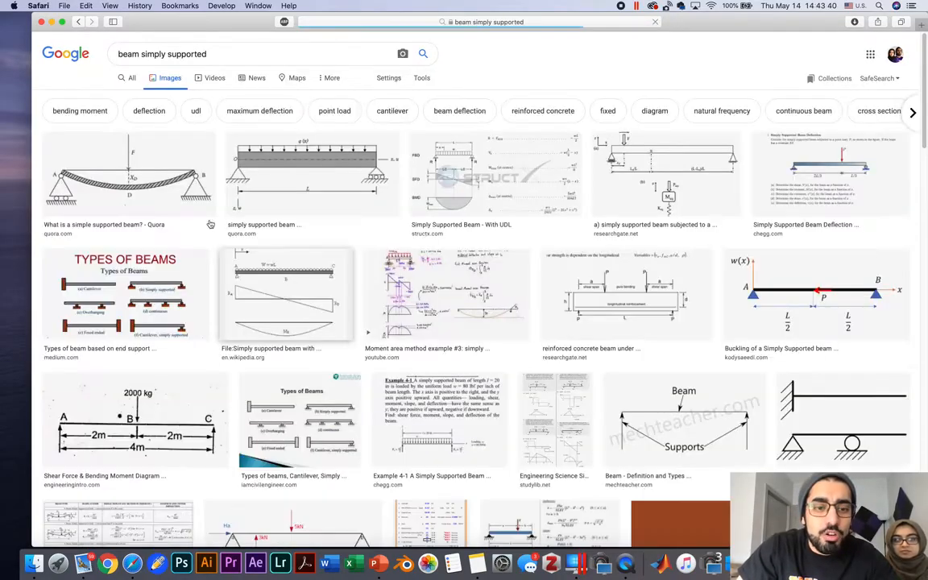
click(142, 175)
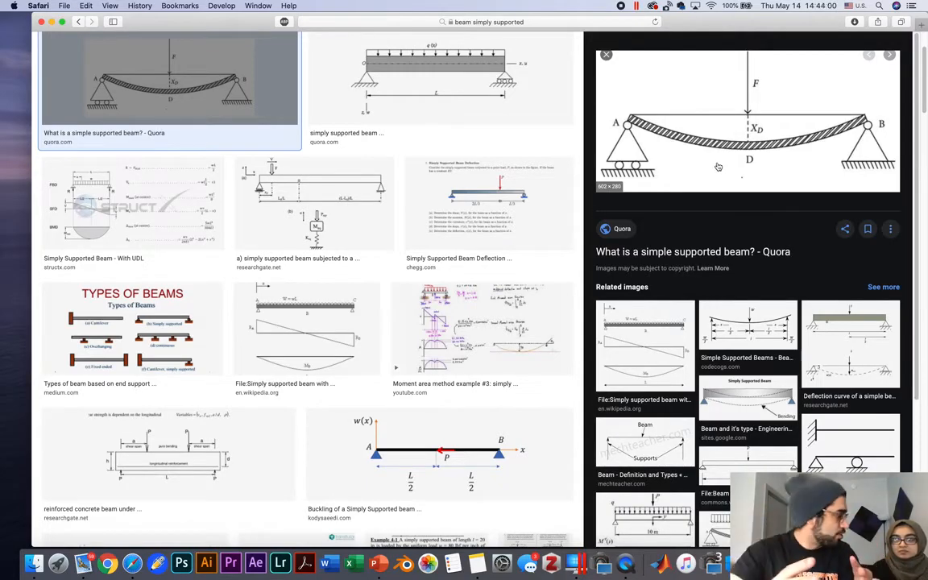
Back in Abaqus/CAE, finish the section sketch and extrude it to a depth of 150, the length given on the ruler dimensions slide.
key(ctrl+Right)
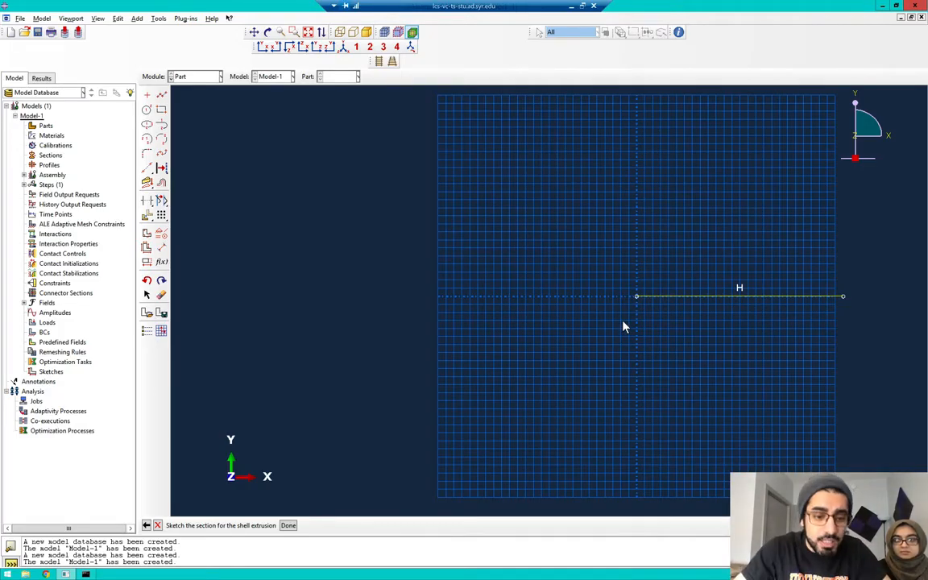
click(287, 525)
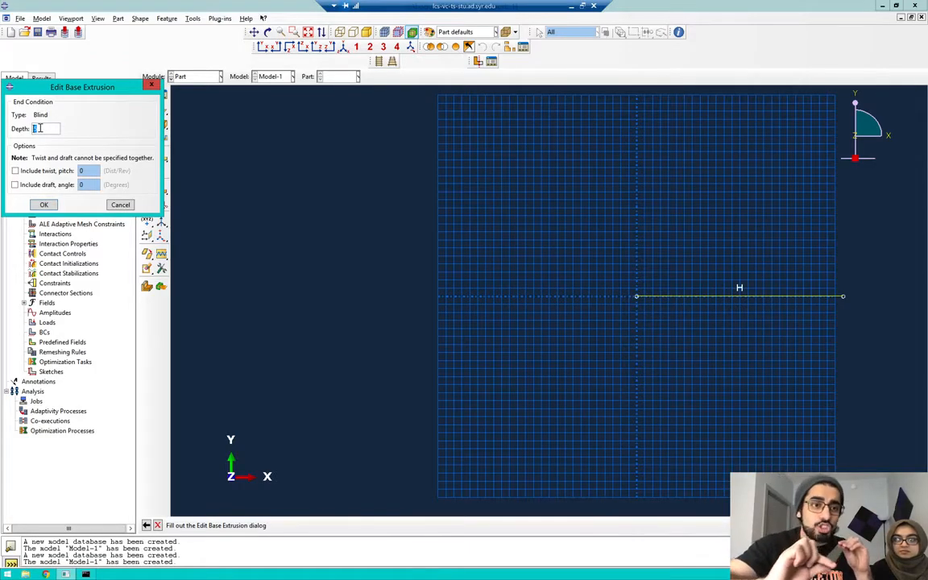
key(ctrl+Right)
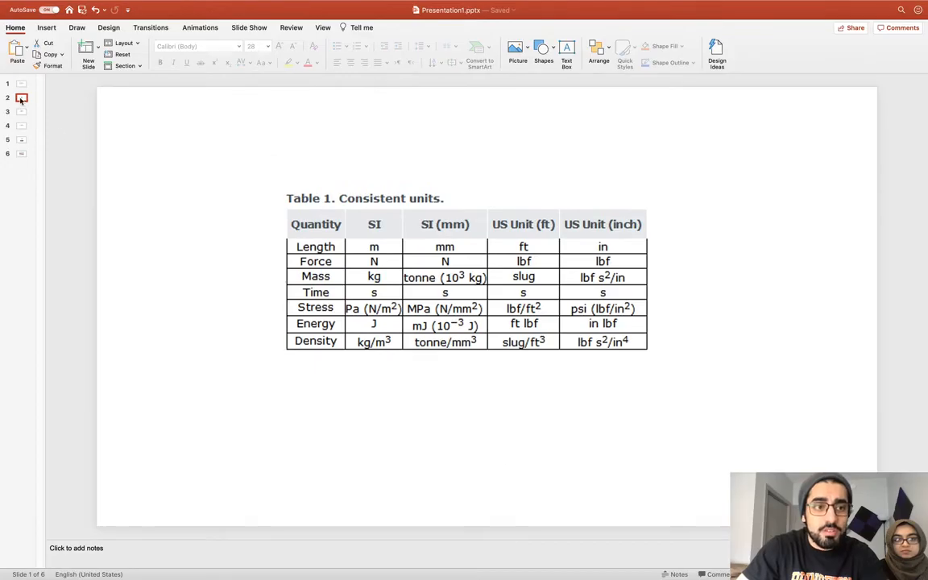
click(18, 96)
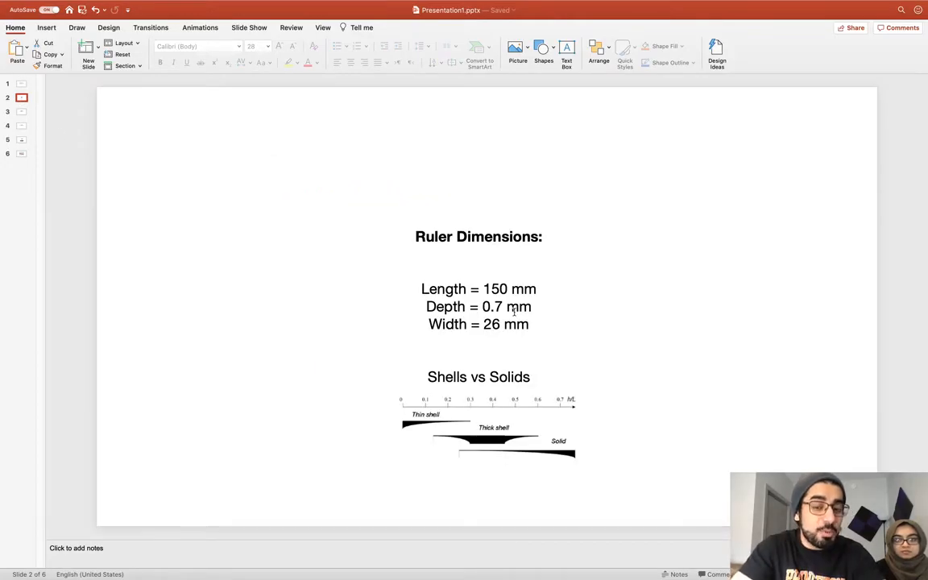
key(ctrl+Left)
text(15 cm)
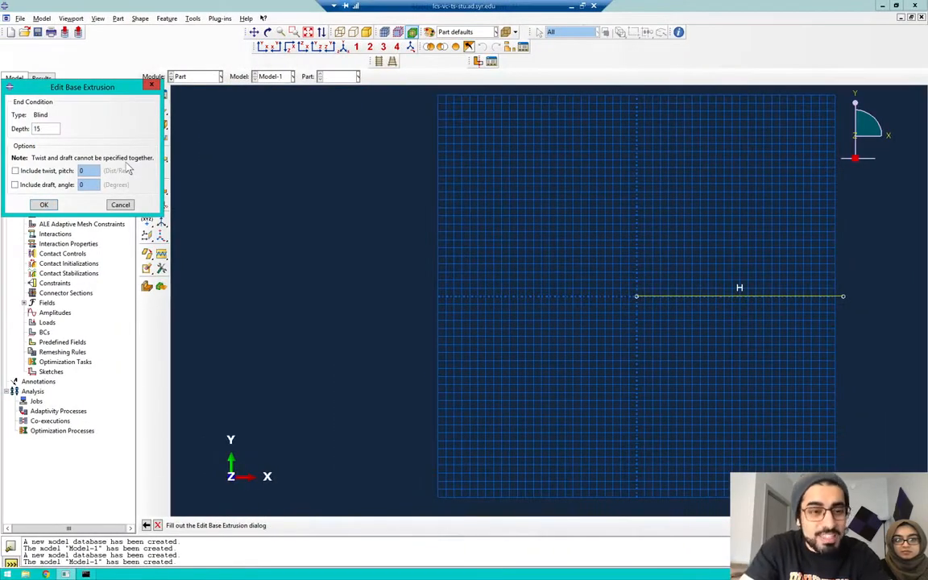
key(BackSpace)
key(BackSpace)
key(BackSpace)
text(0)
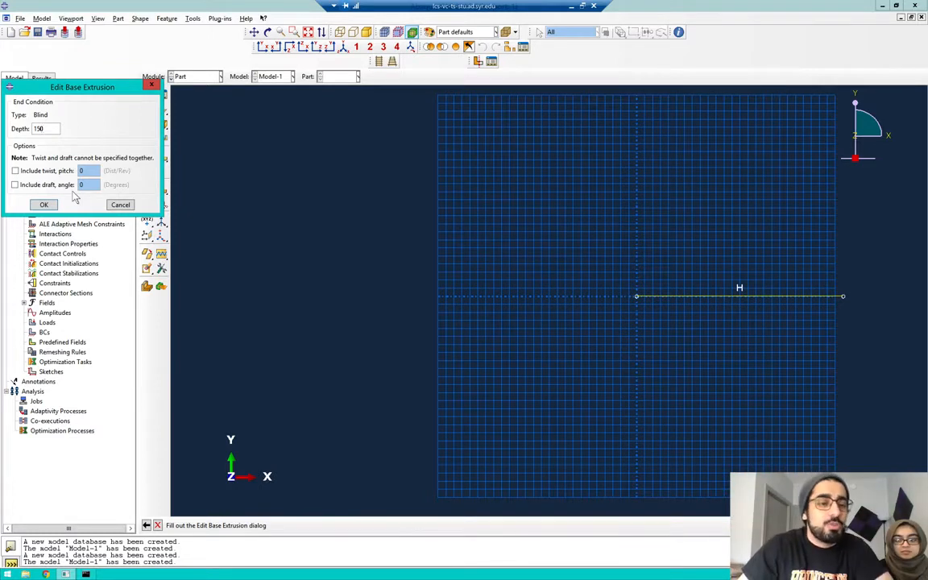
click(43, 206)
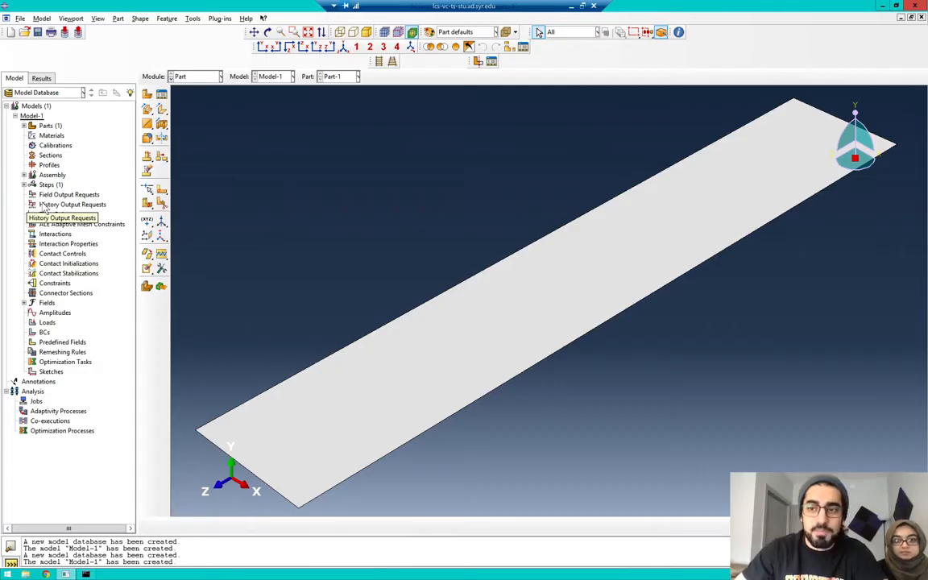
Switch from the Part module to the Property module for Part-1.
scroll(400, 321, up, 2)
scroll(404, 323, down, 4)
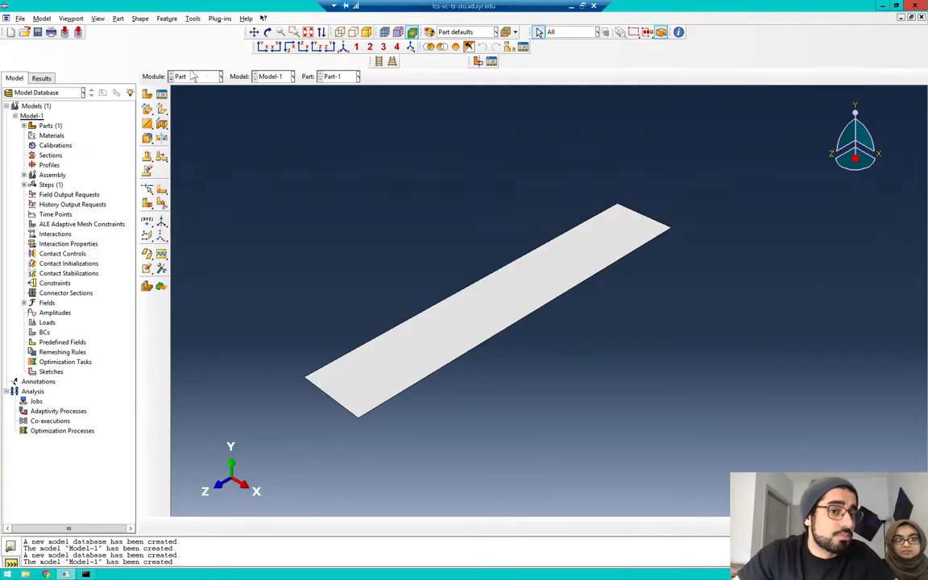
click(194, 76)
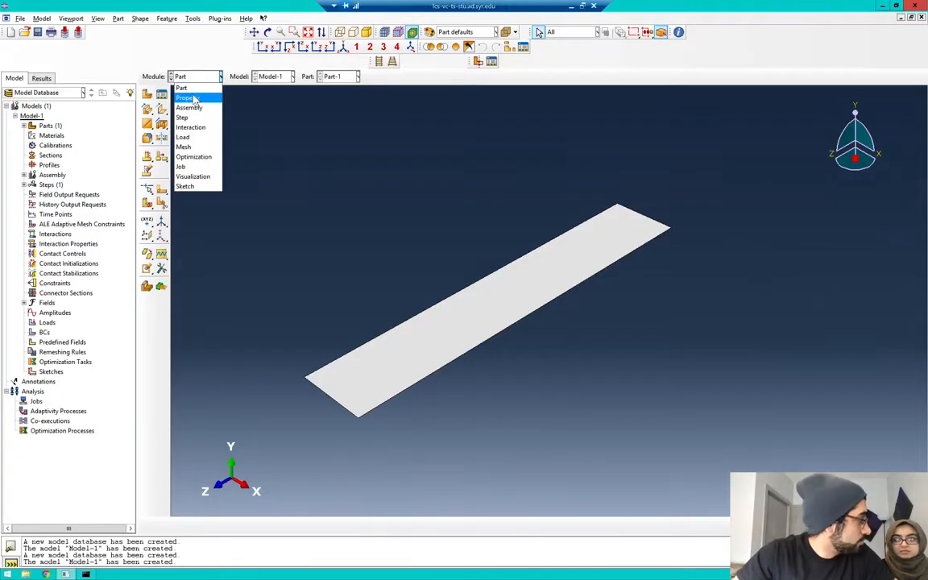
click(182, 75)
click(184, 76)
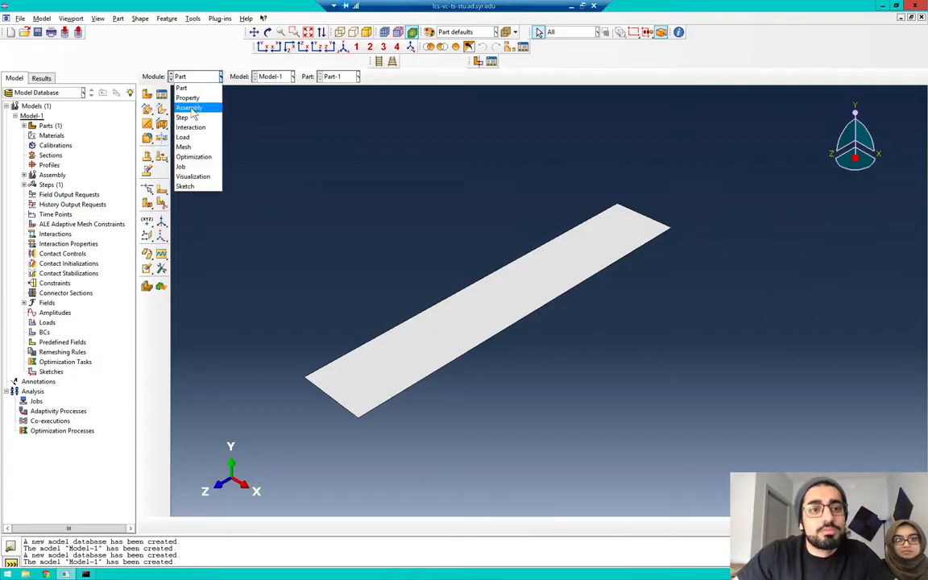
click(187, 98)
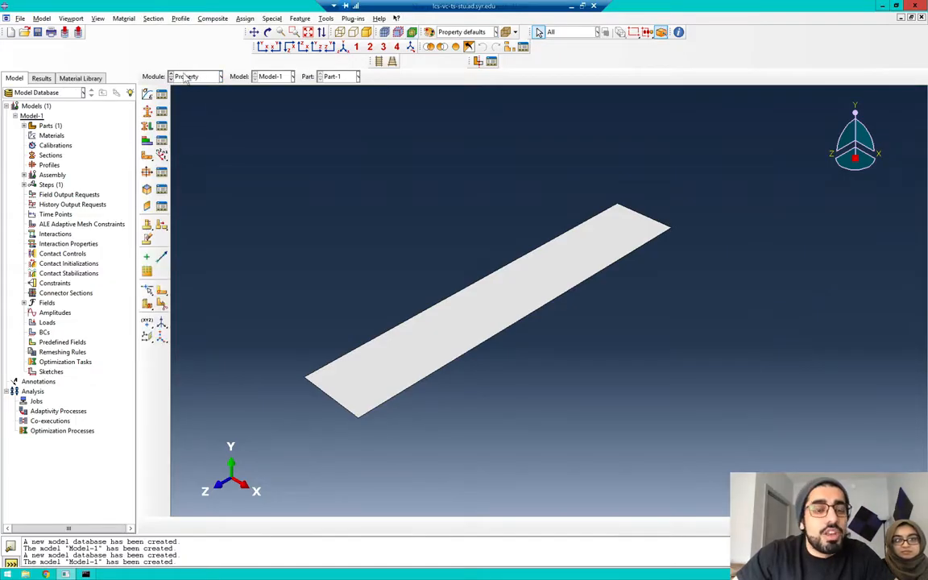
click(186, 76)
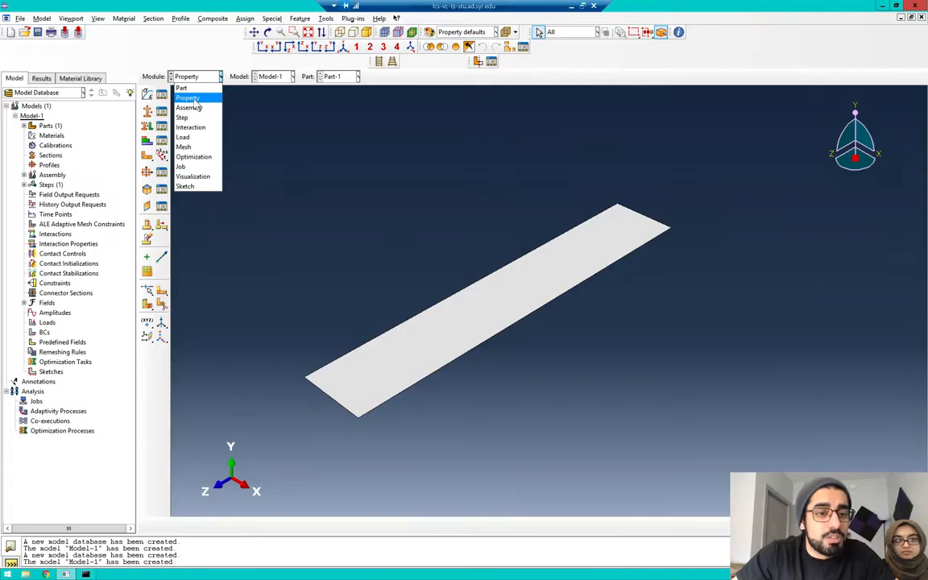
click(188, 98)
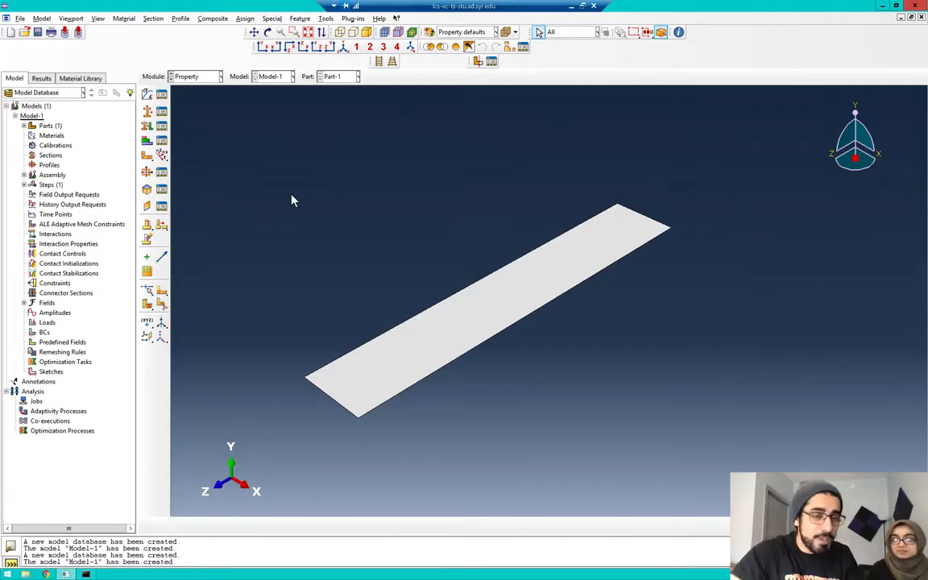
click(161, 95)
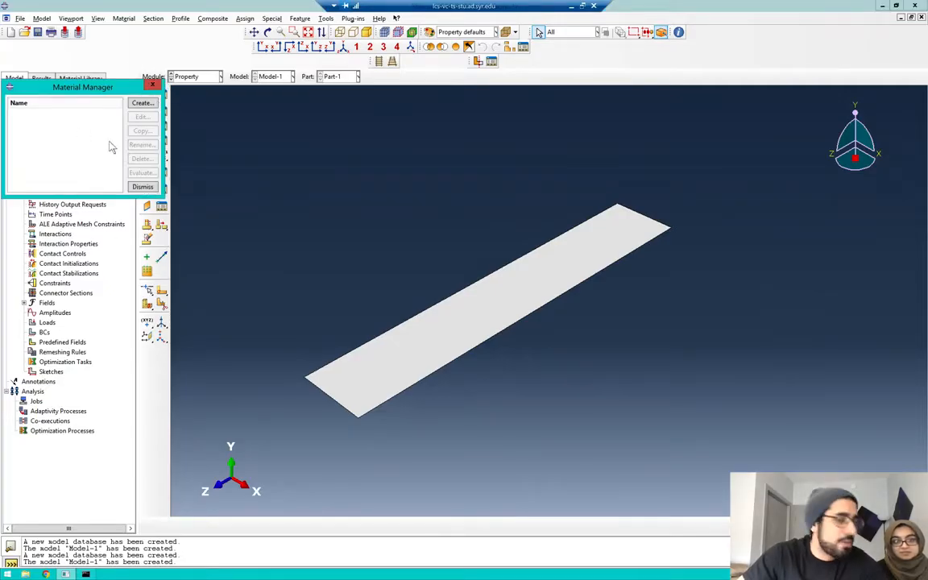
click(152, 85)
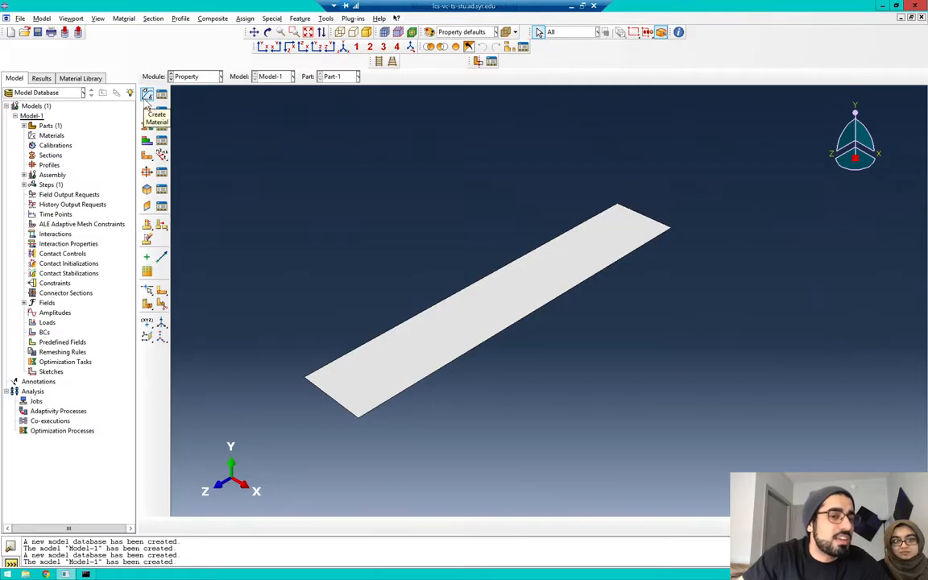
click(147, 96)
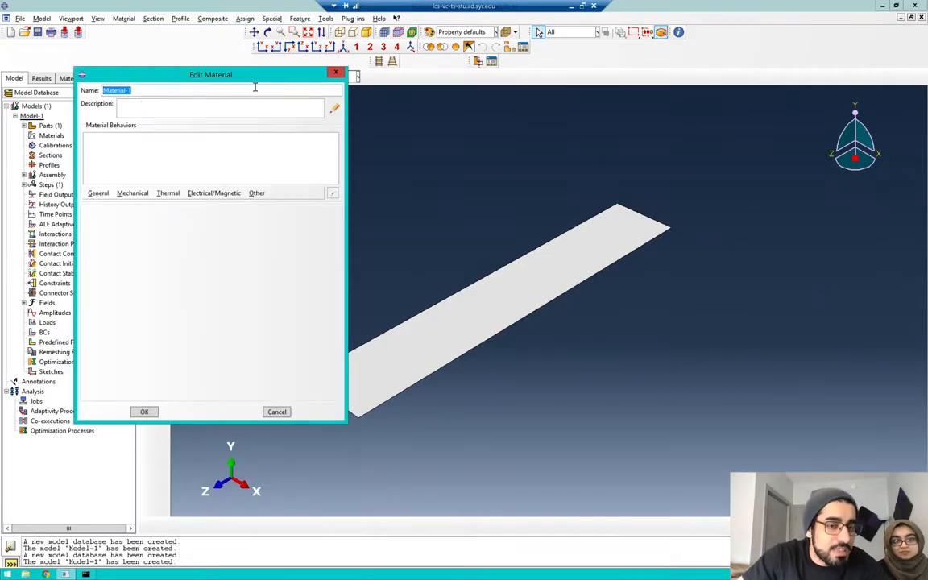
click(335, 72)
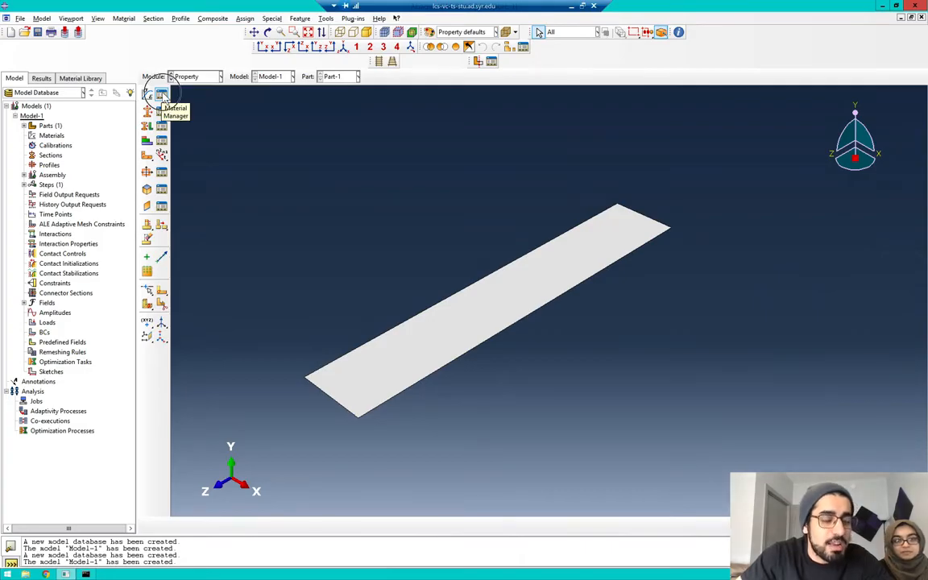
click(161, 95)
click(141, 101)
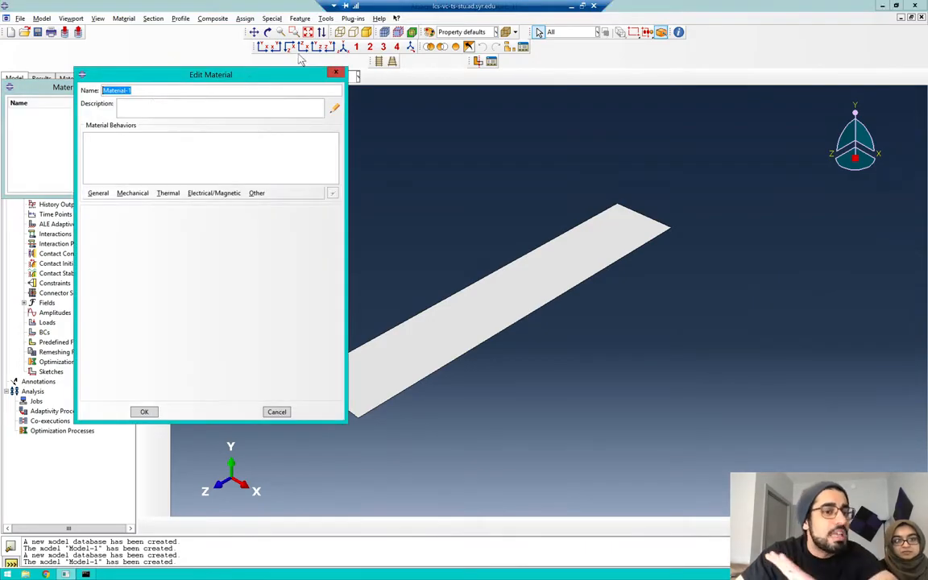
click(335, 74)
click(152, 83)
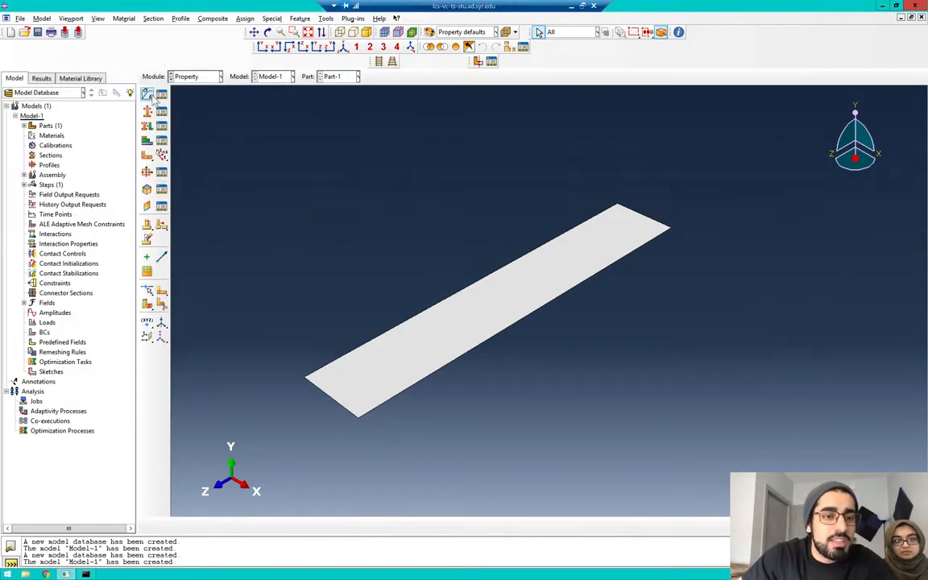
Start a new material and name it with the author's first name followed by "stainless steel".
click(148, 94)
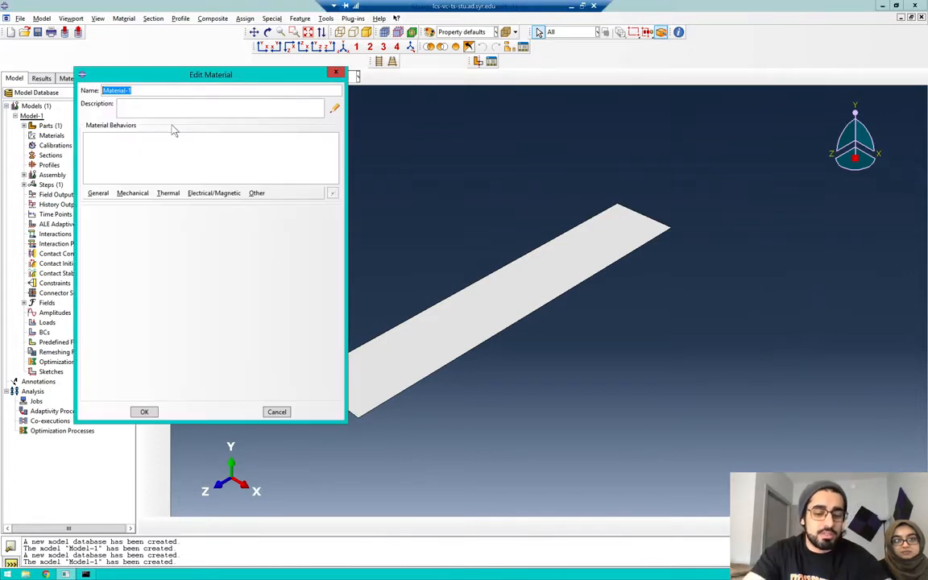
text(hamid sta)
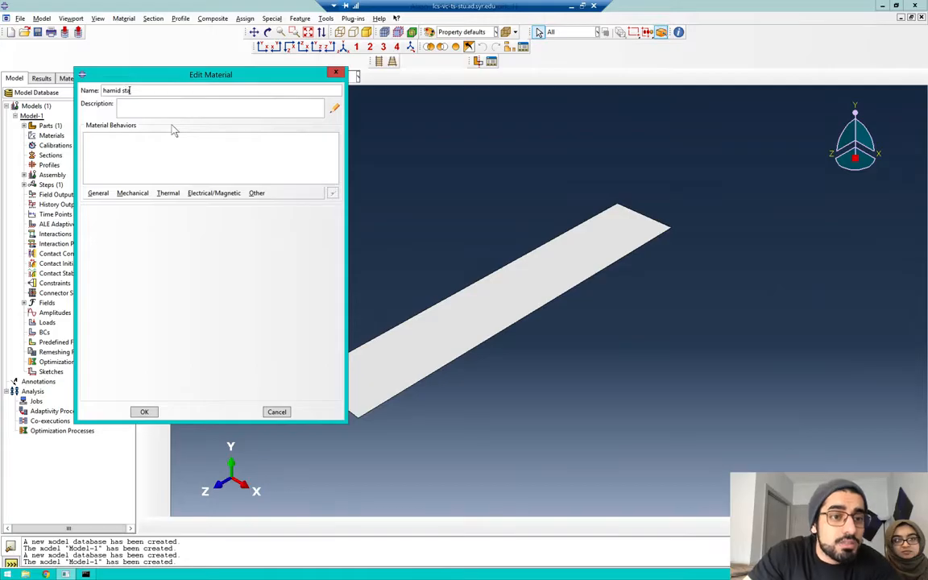
text(inless steel)
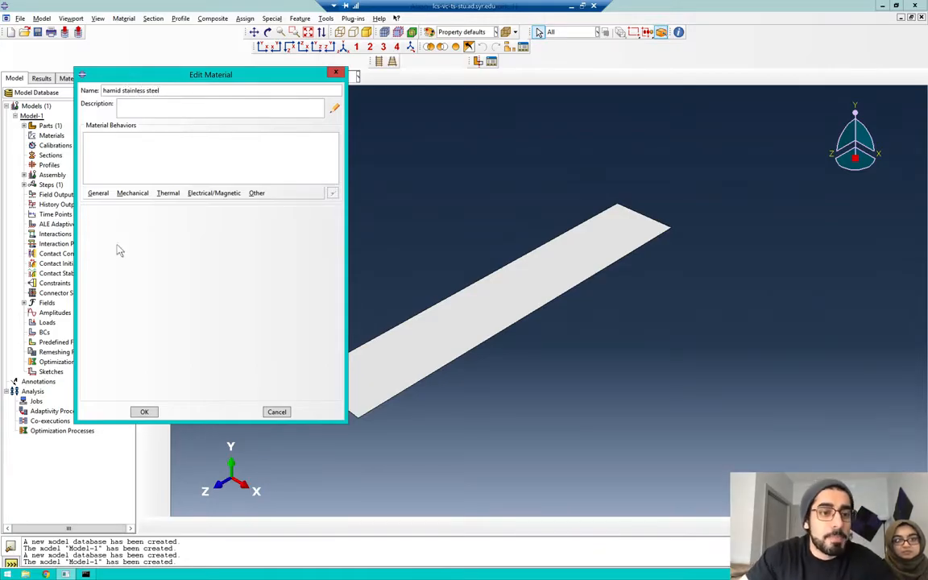
click(196, 109)
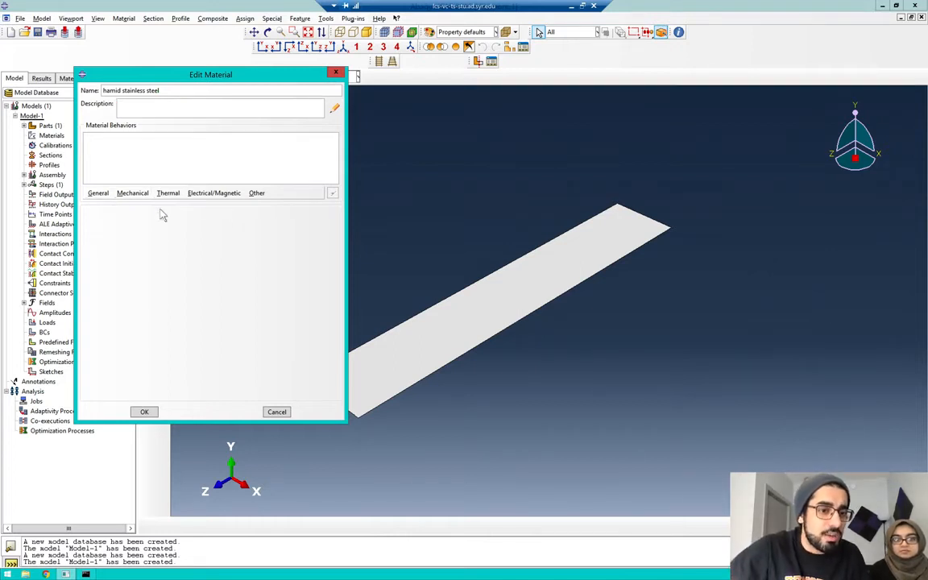
Add the Elastic mechanical behavior to the stainless steel material.
click(98, 193)
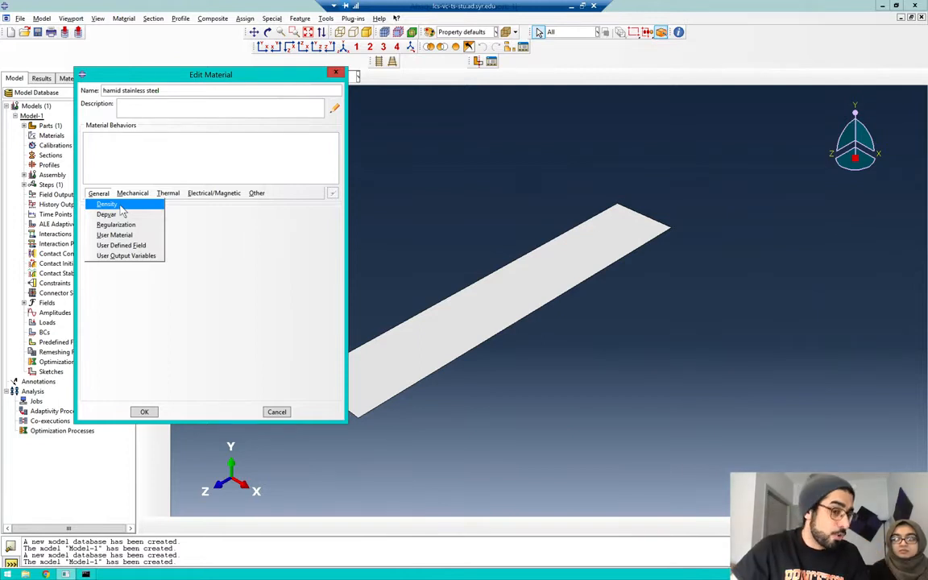
mouse_move(130, 194)
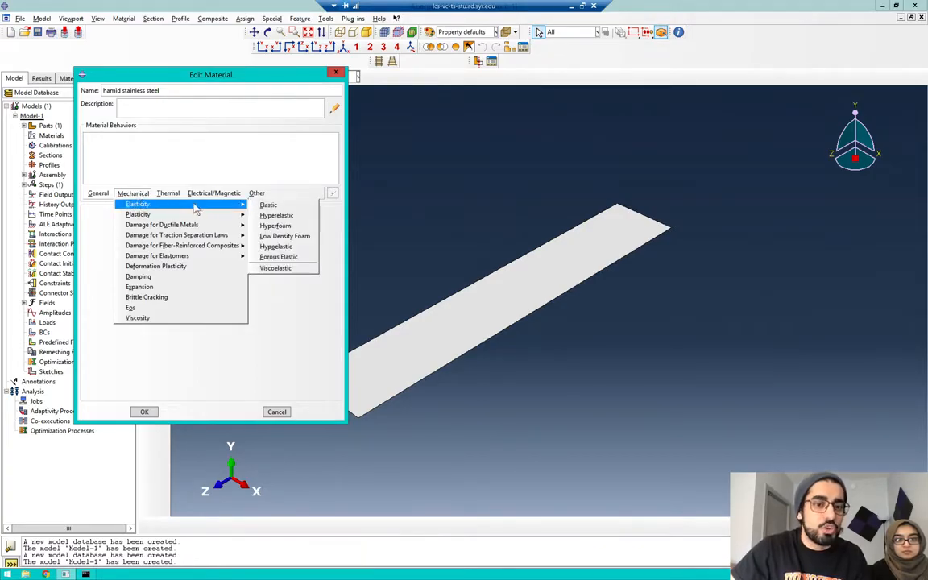
click(266, 206)
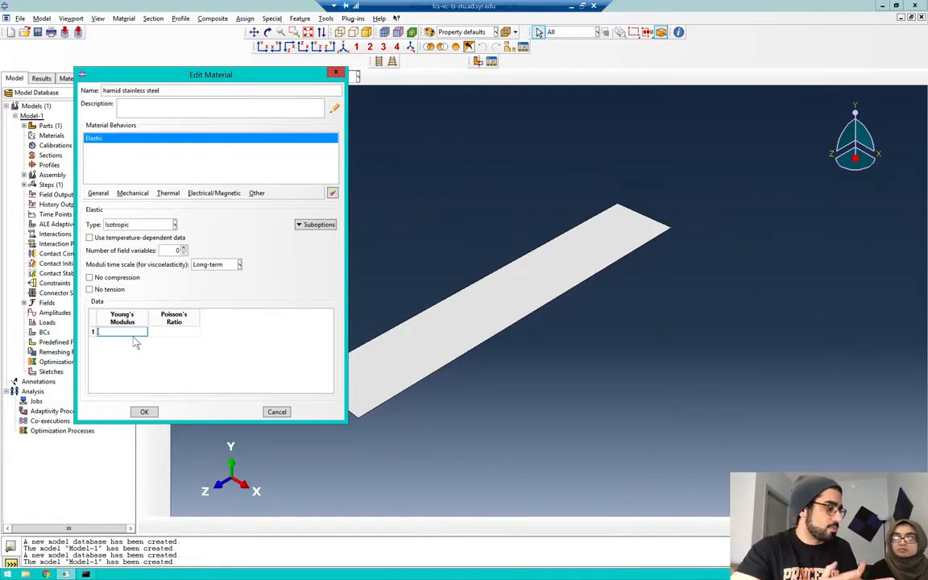
Switch to Safari, search for "stainless steel stress strain curve", and view the ResearchGate and ASCE Library stress-strain graphs.
key(ctrl+Left)
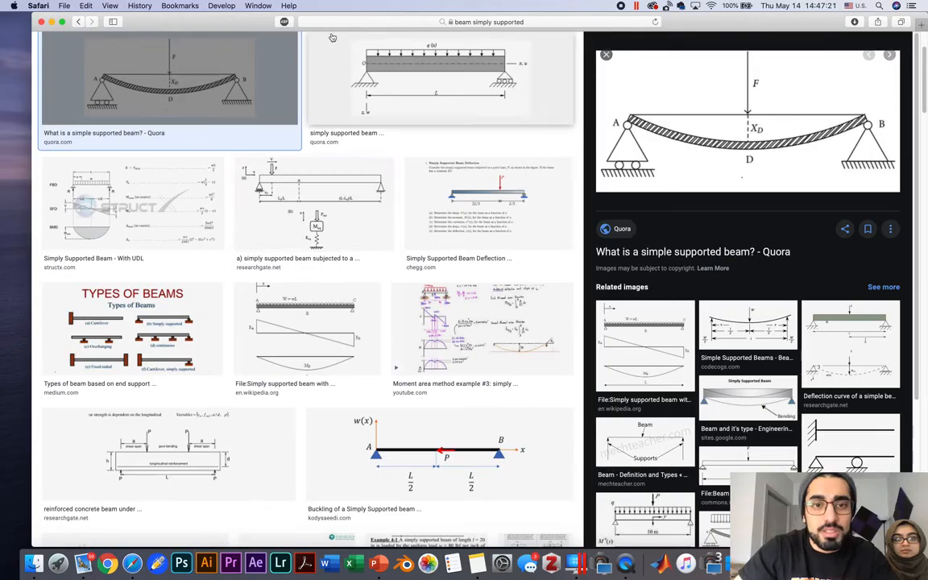
click(331, 22)
text(stainless steel)
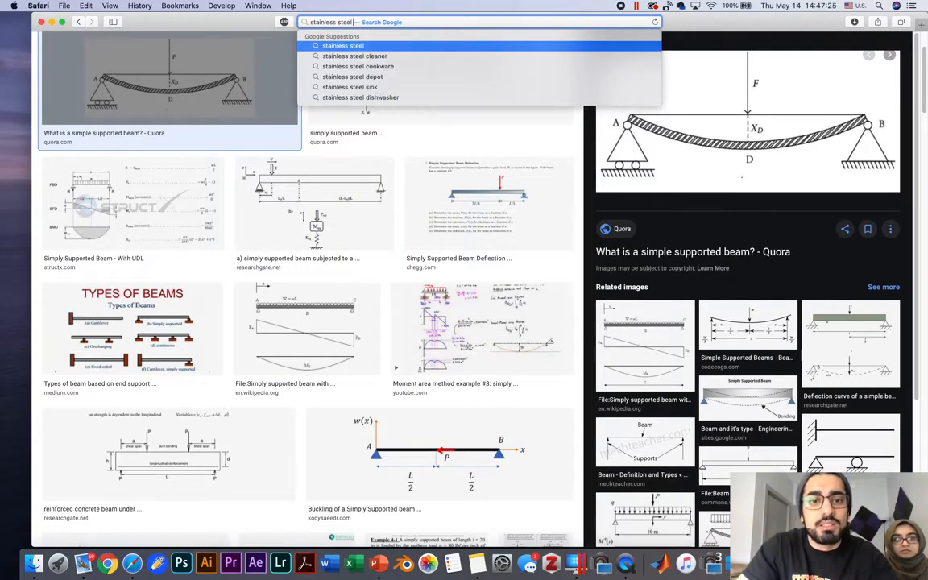
text( stress)
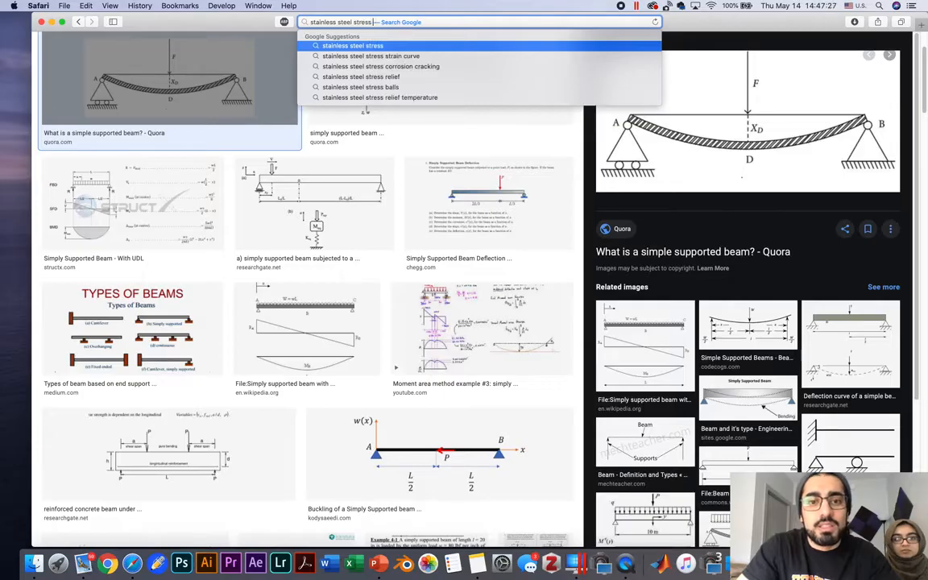
key(Down)
key(Return)
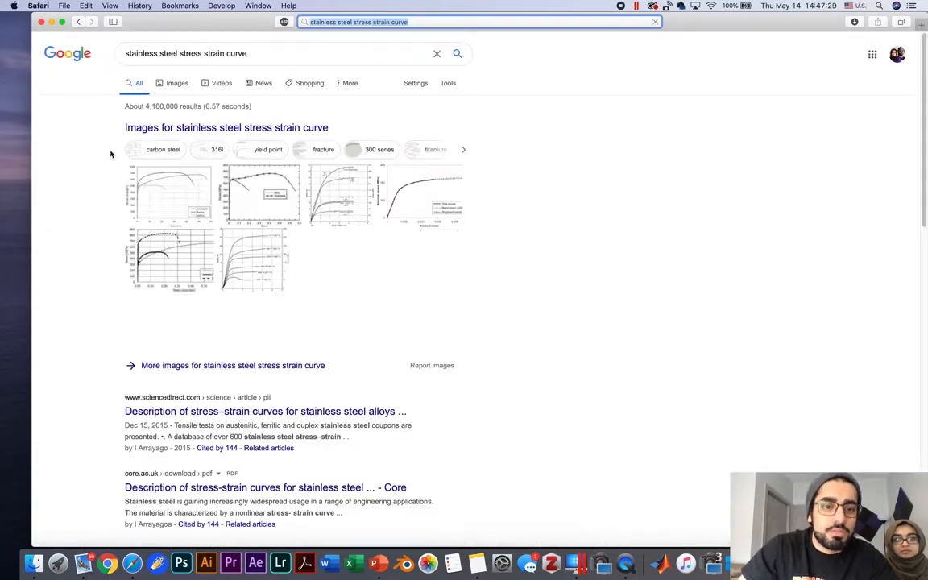
click(191, 214)
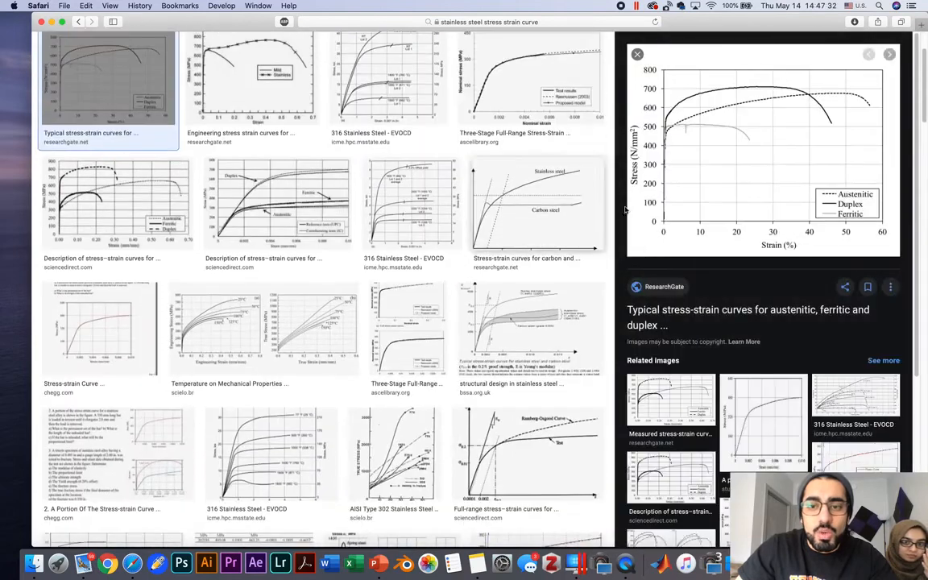
click(524, 80)
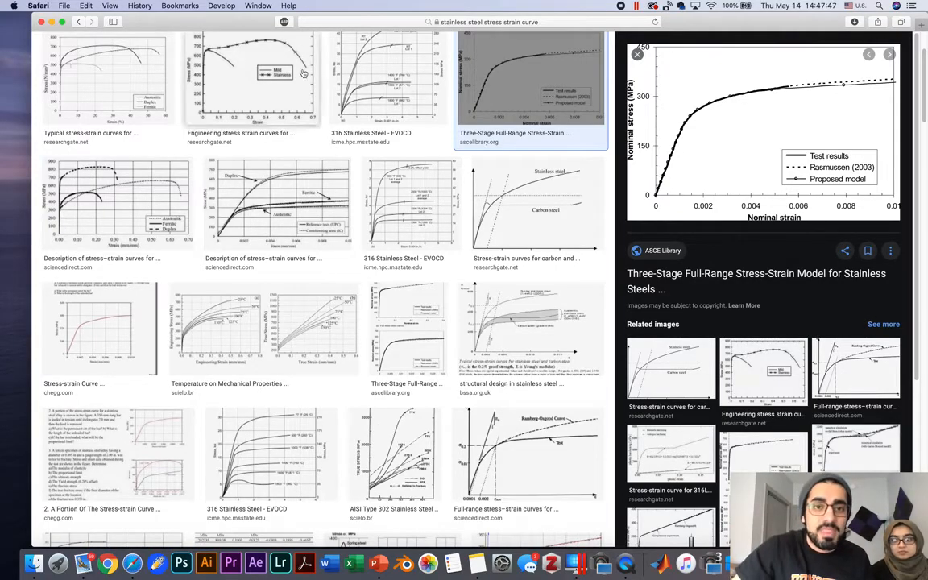
Search Google for "steel modulus of elasticity" and look through the results for steel's Young's modulus.
click(420, 23)
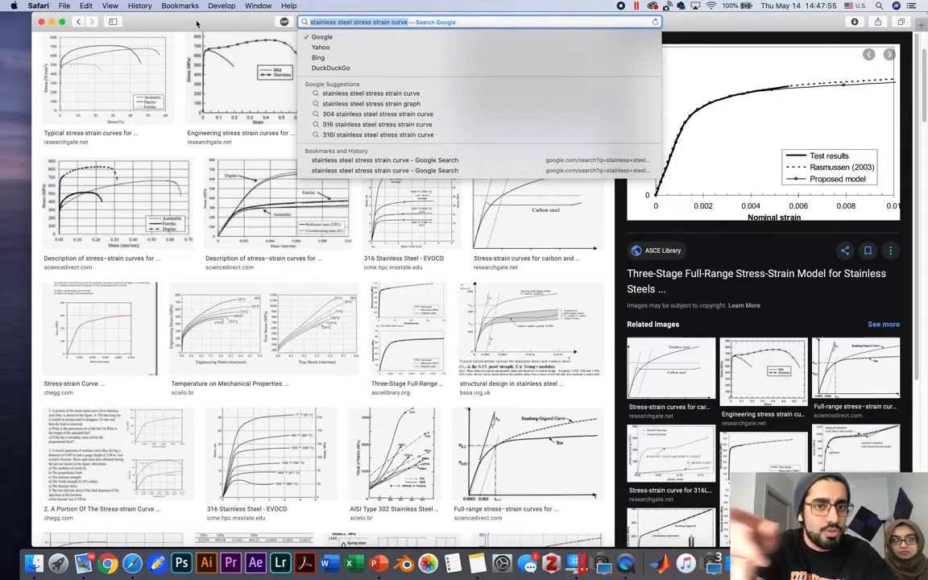
text(s)
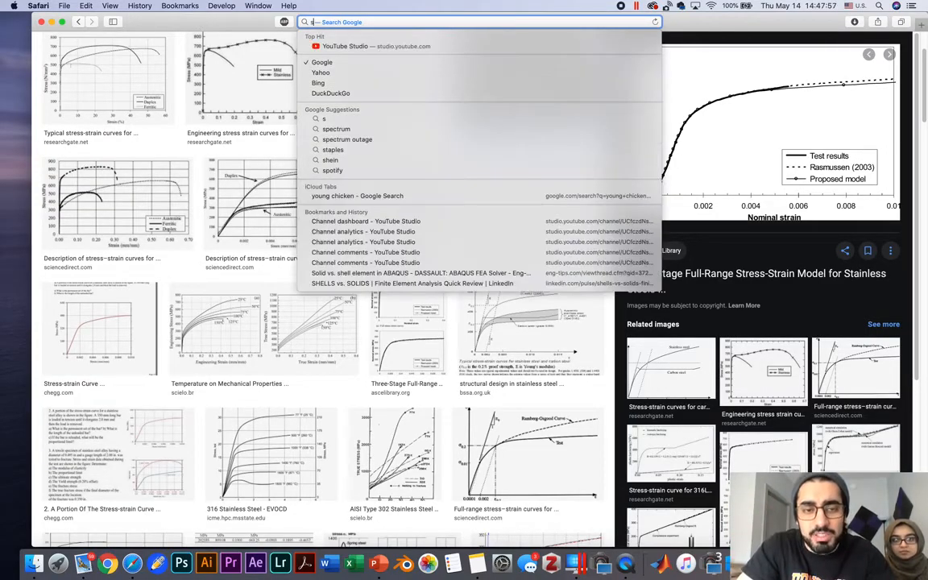
text(teel modu)
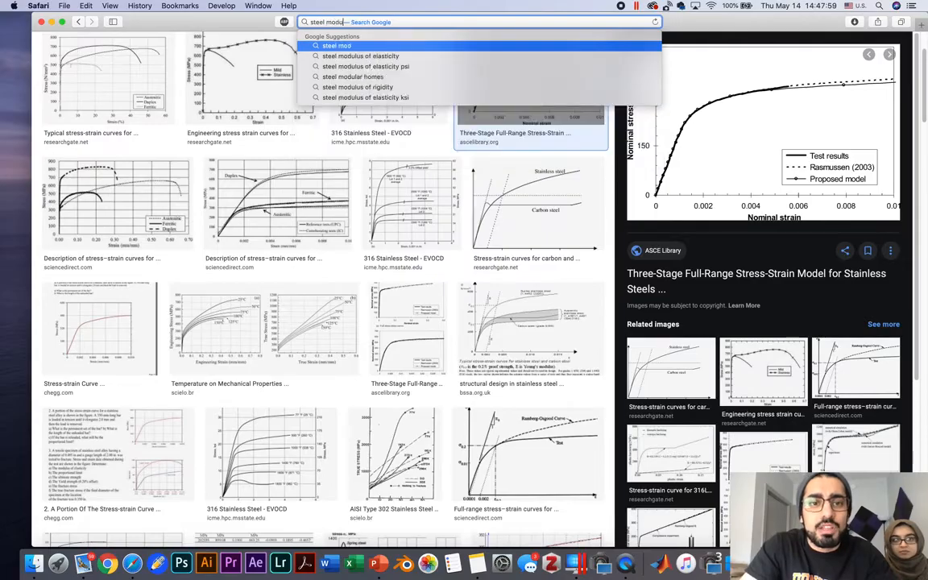
text(lus of)
key(Down)
key(Return)
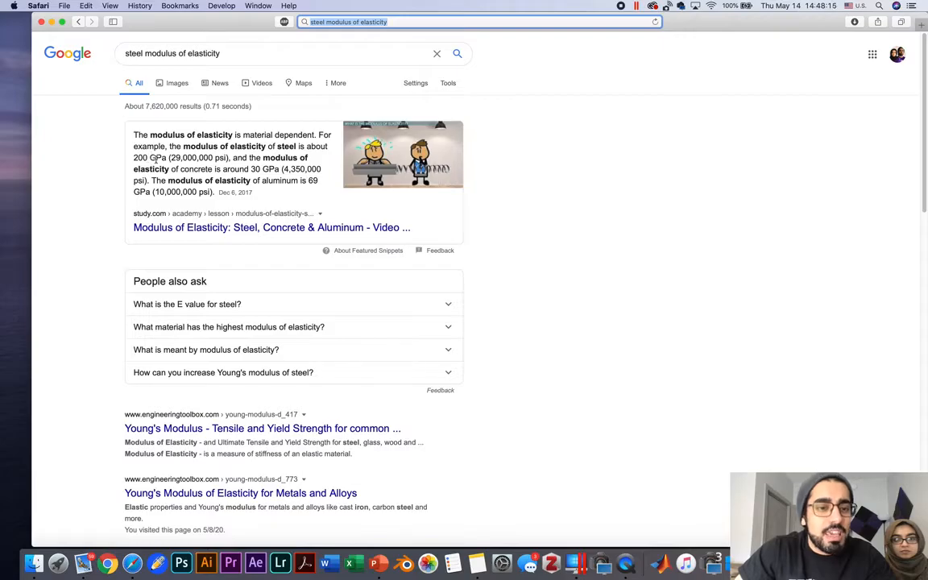
scroll(273, 290, down, 2)
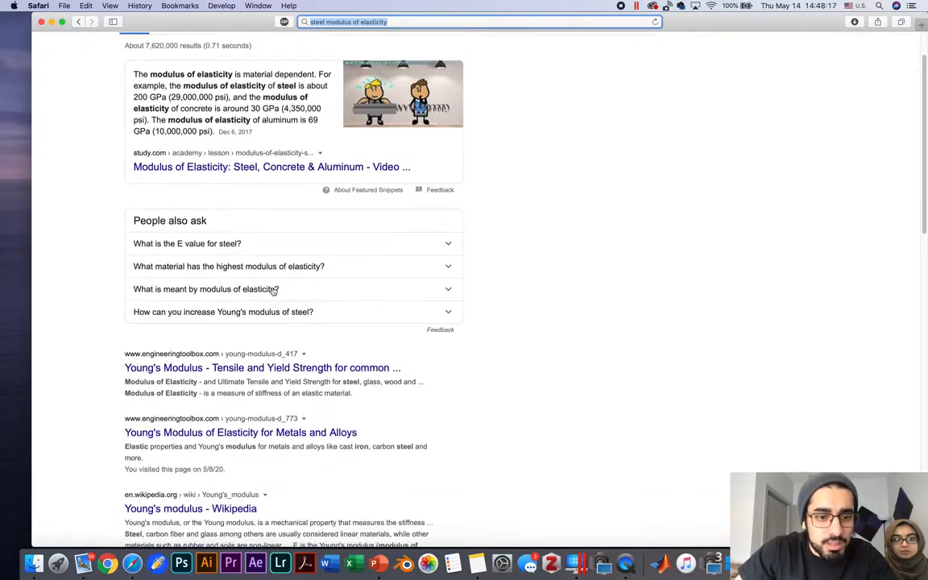
scroll(274, 290, down, 1)
scroll(274, 291, down, 3)
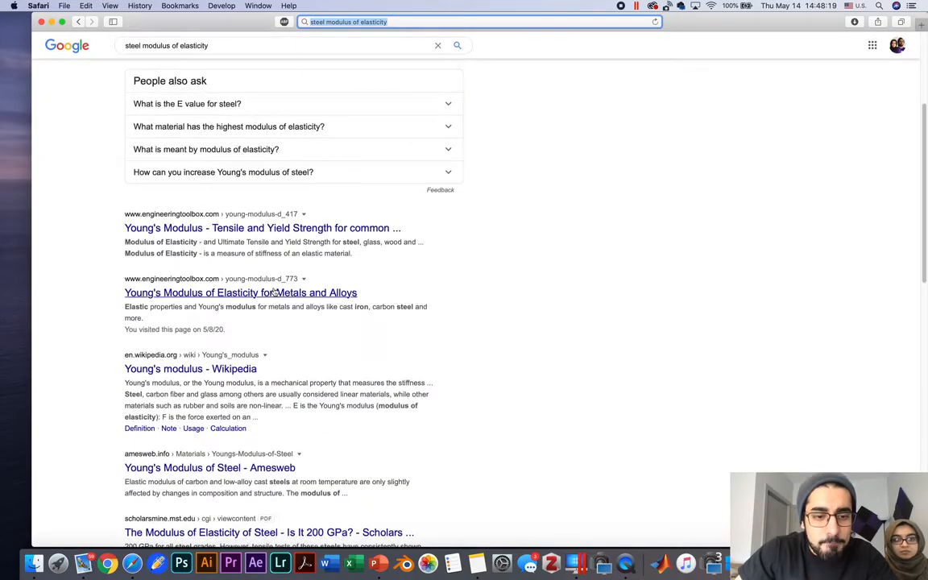
scroll(274, 291, up, 5)
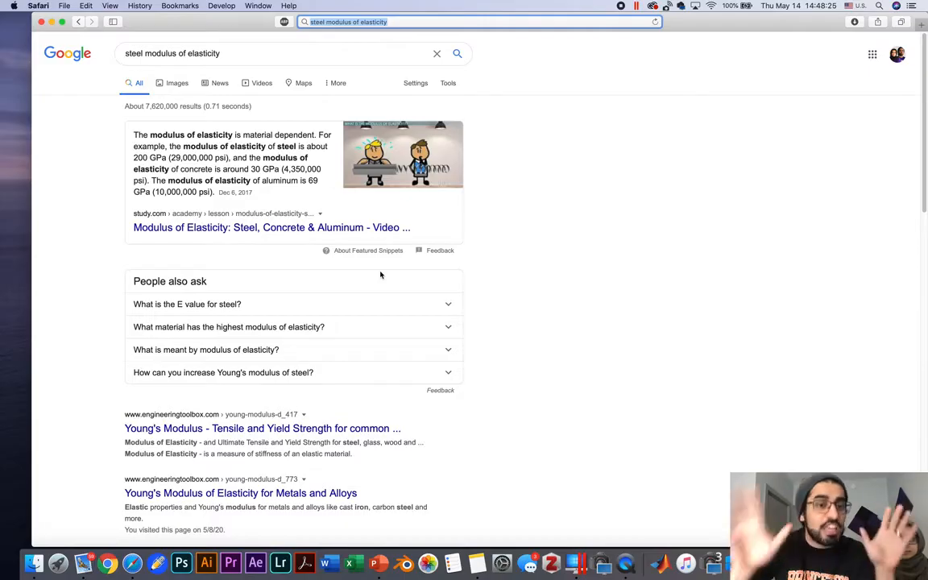
Check the Young's modulus entry in Abaqus/CAE and the search result in Safari, and switch to the PowerPoint ruler dimensions slide.
key(ctrl+Right)
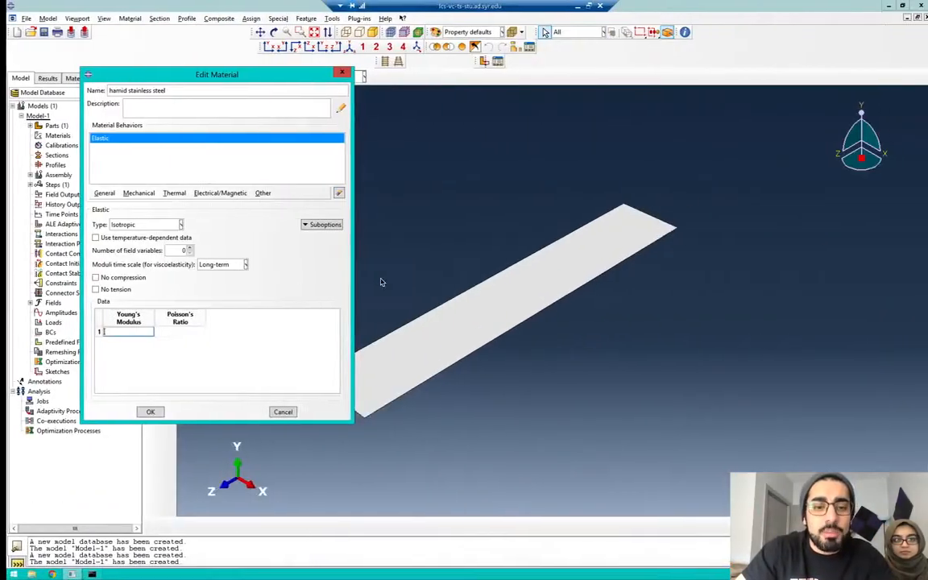
key(ctrl+Left)
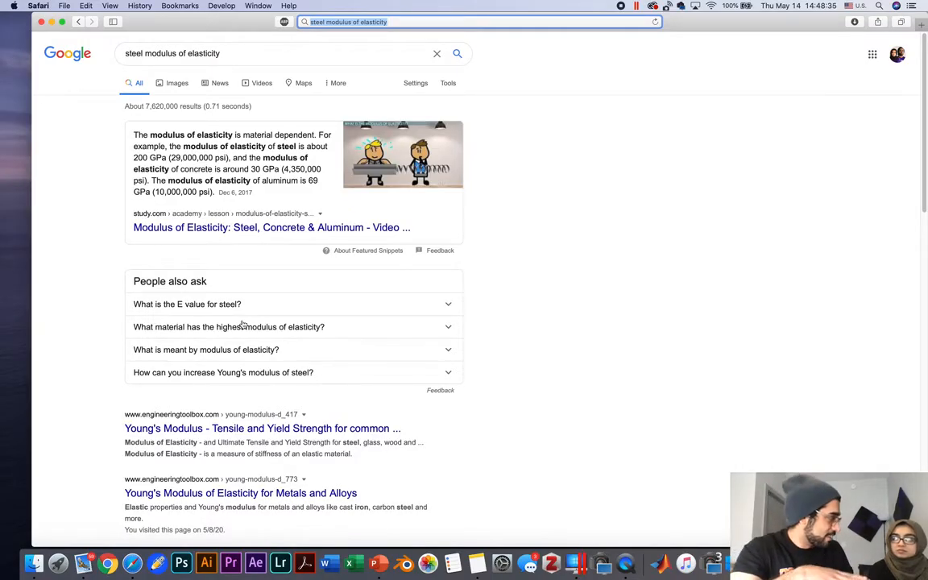
key(ctrl+Right)
key(ctrl+Right)
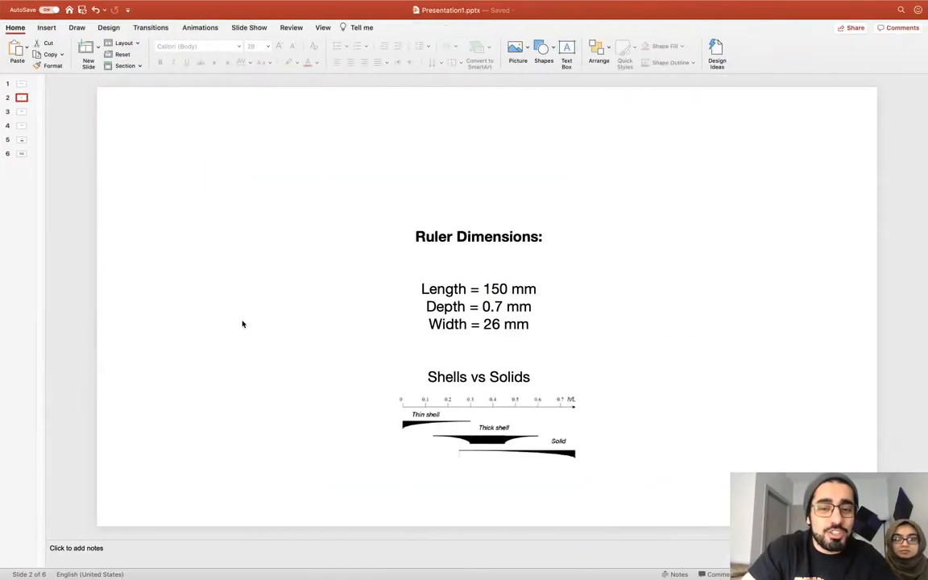
Look up the material properties slide, and set the stainless steel's Young's modulus to 193e3 and Poisson's ratio to 0.3 in Abaqus/CAE.
click(22, 112)
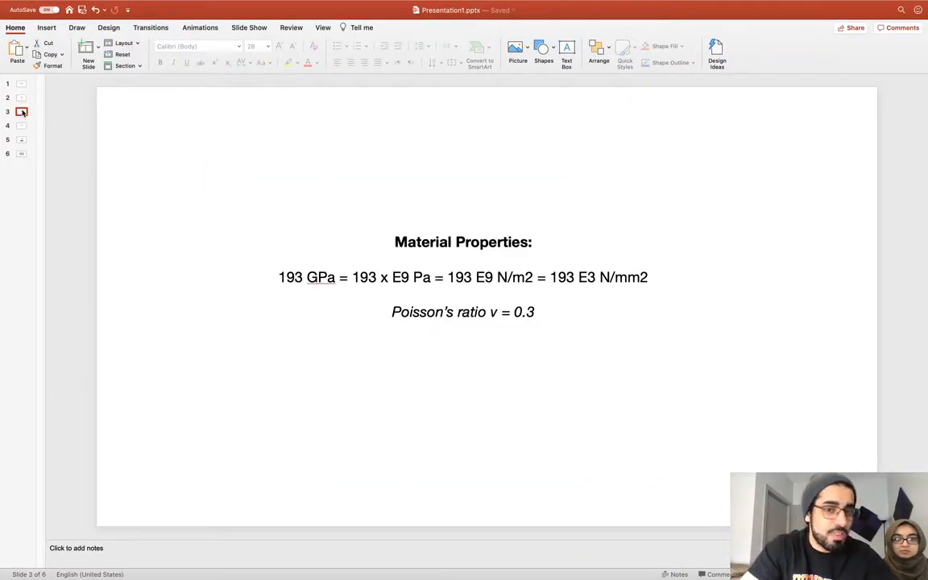
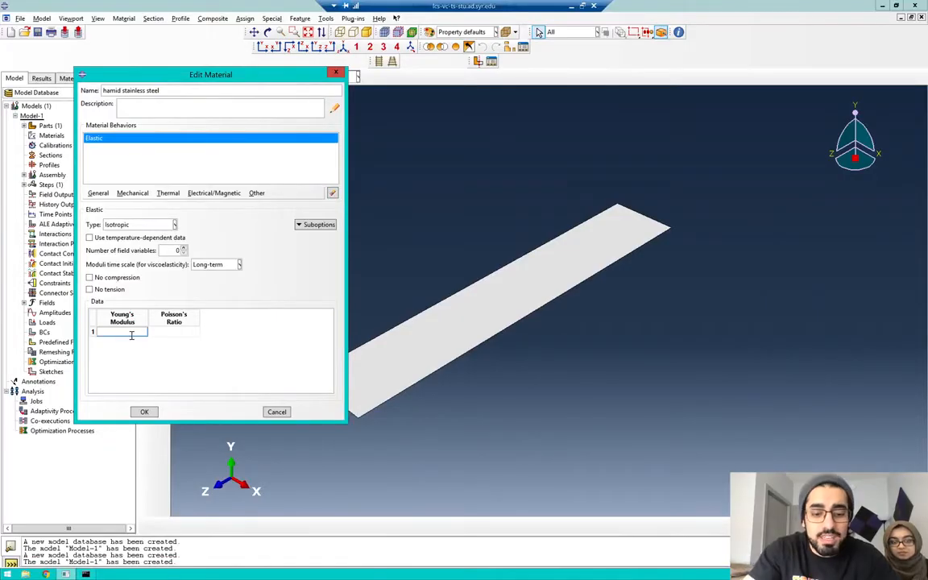
text(93000)
key(BackSpace)
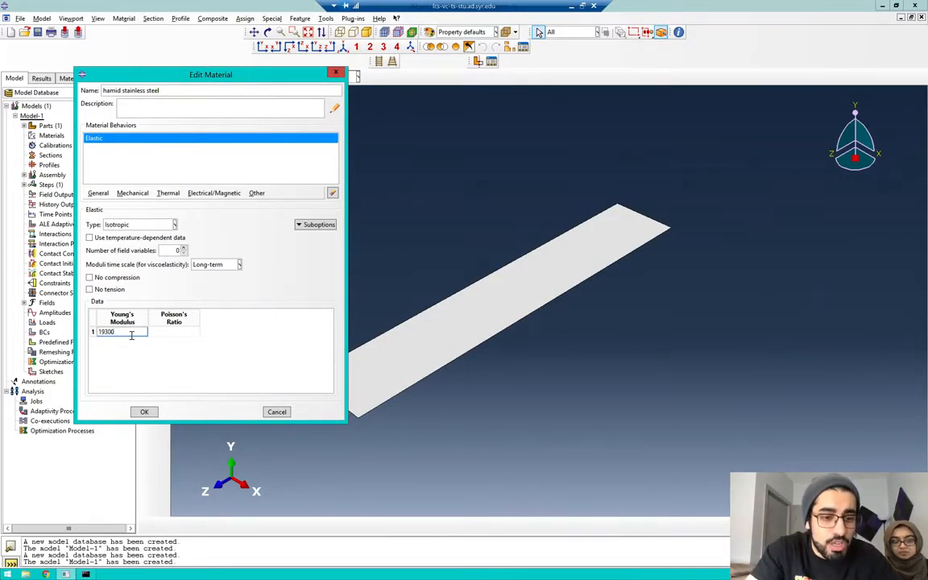
key(Tab)
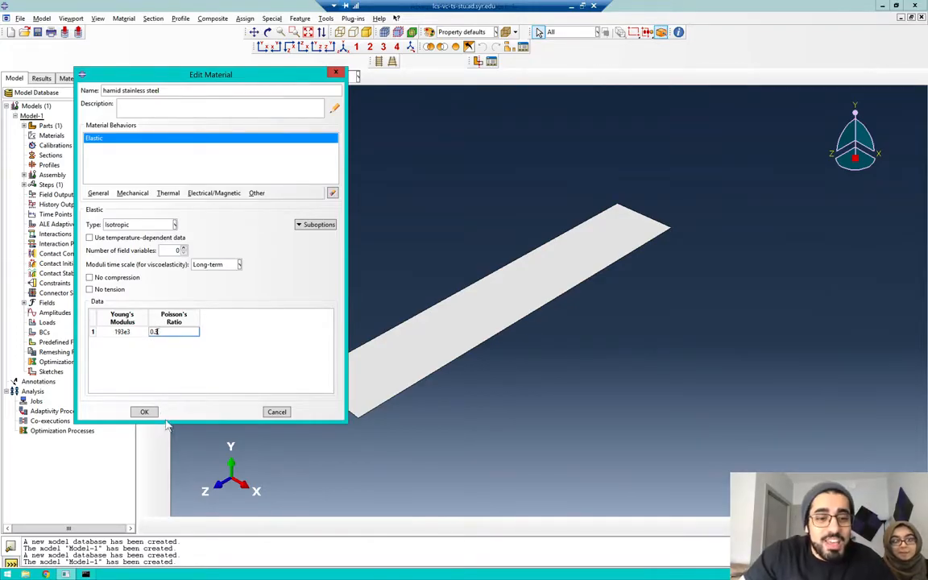
click(143, 413)
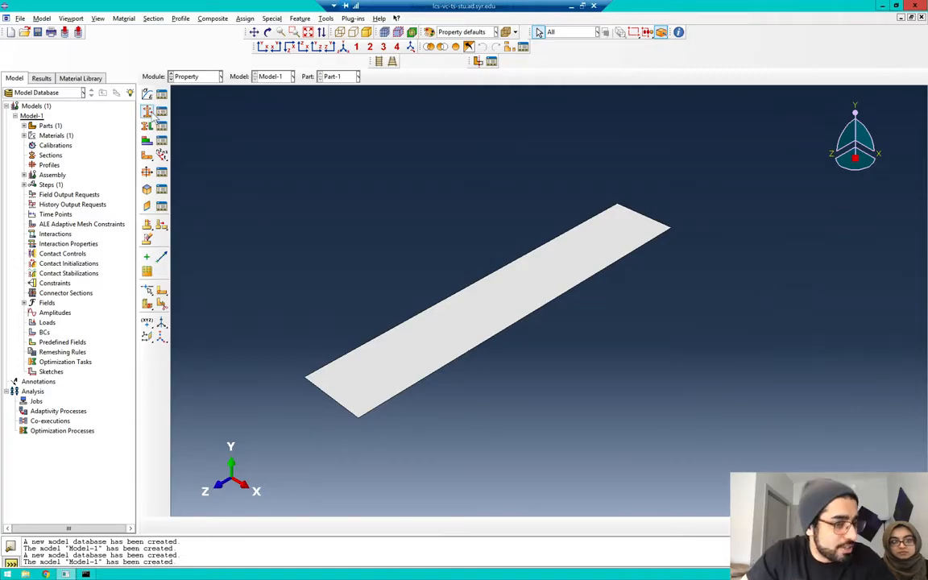
Create a homogeneous shell section named "ruler section".
click(147, 112)
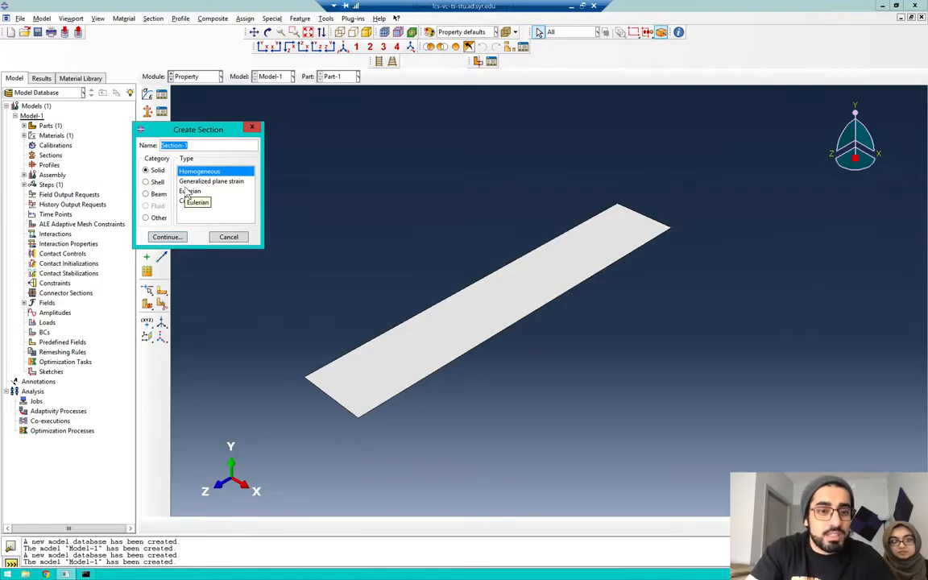
text(ruler sectio)
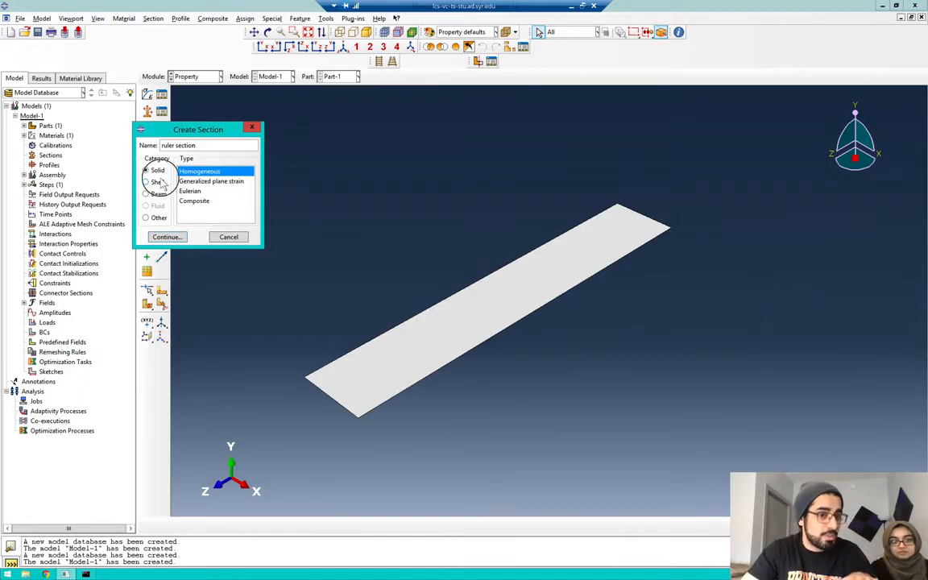
click(147, 181)
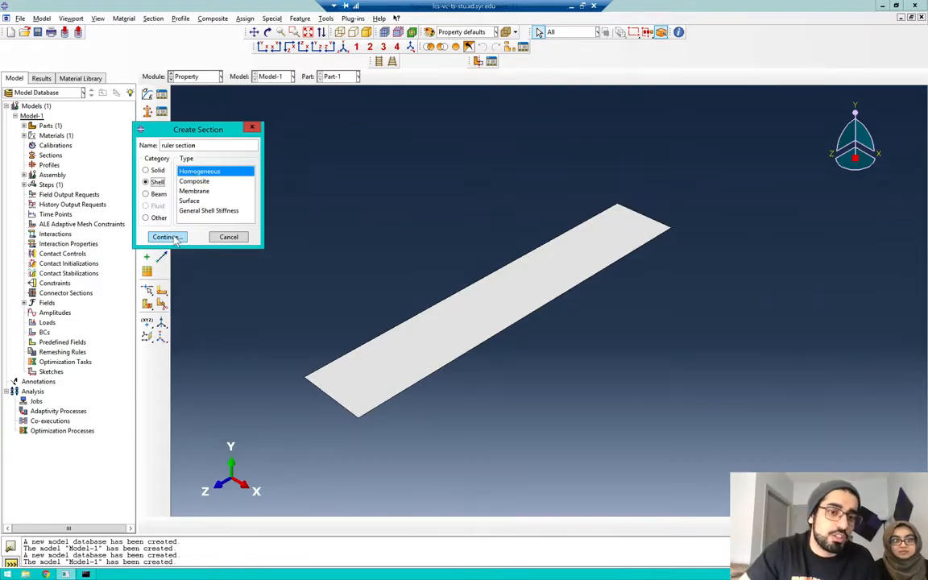
click(165, 237)
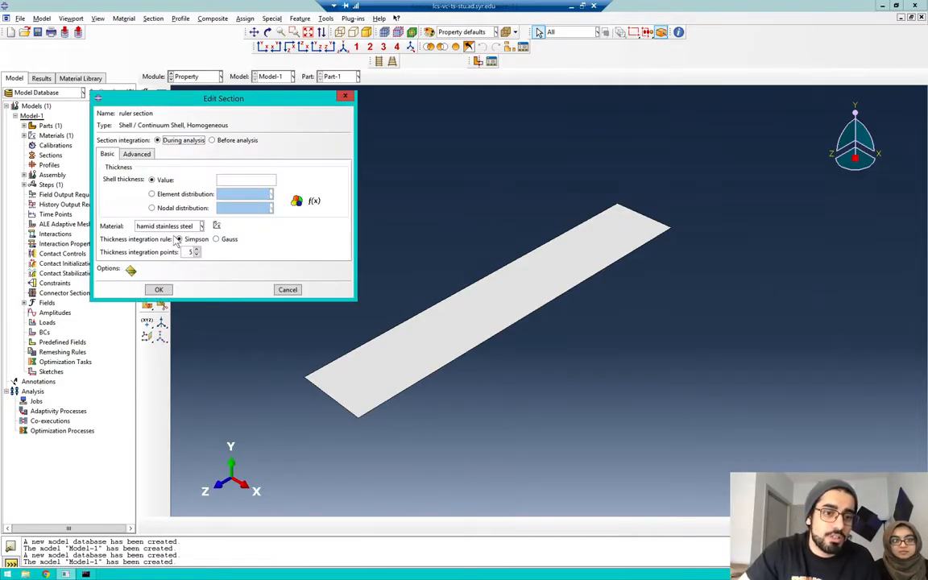
Check the depth on the PowerPoint ruler dimensions slide, and give the ruler section a 0.77 shell thickness with the stainless steel material.
click(223, 178)
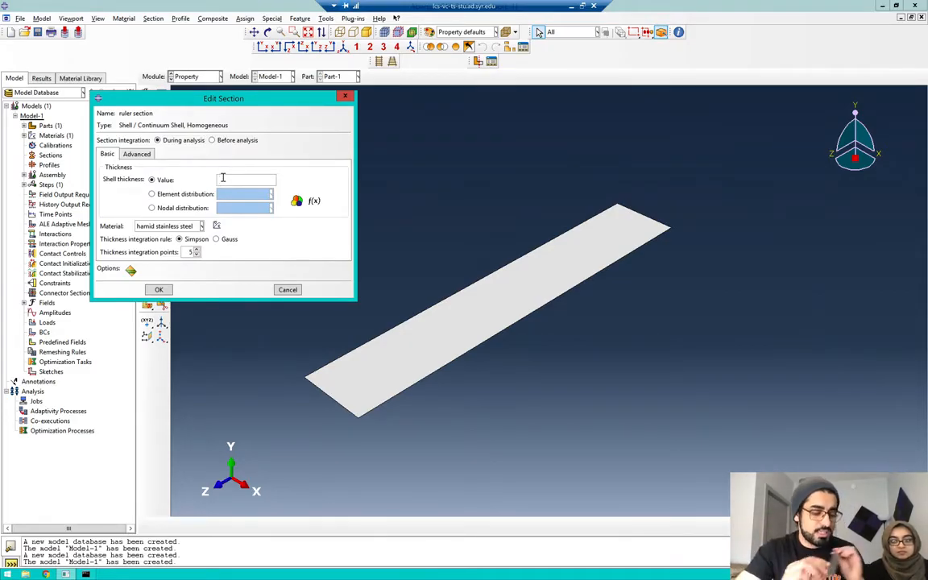
key(ctrl+Right)
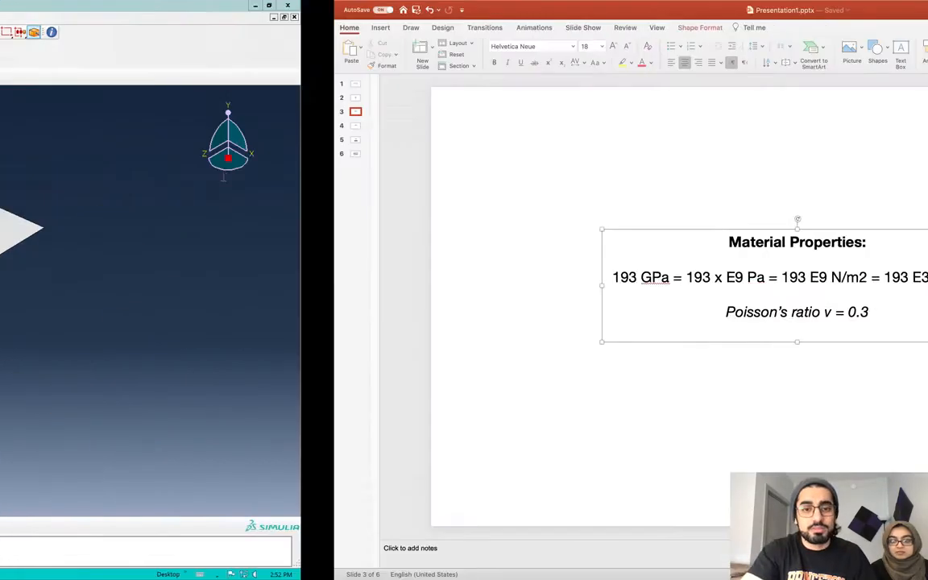
click(22, 98)
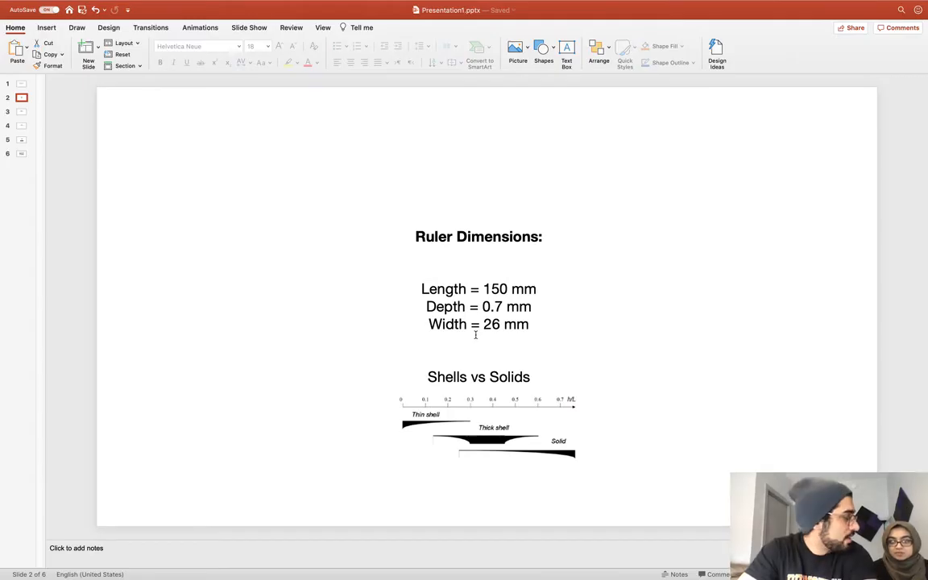
key(ctrl+Left)
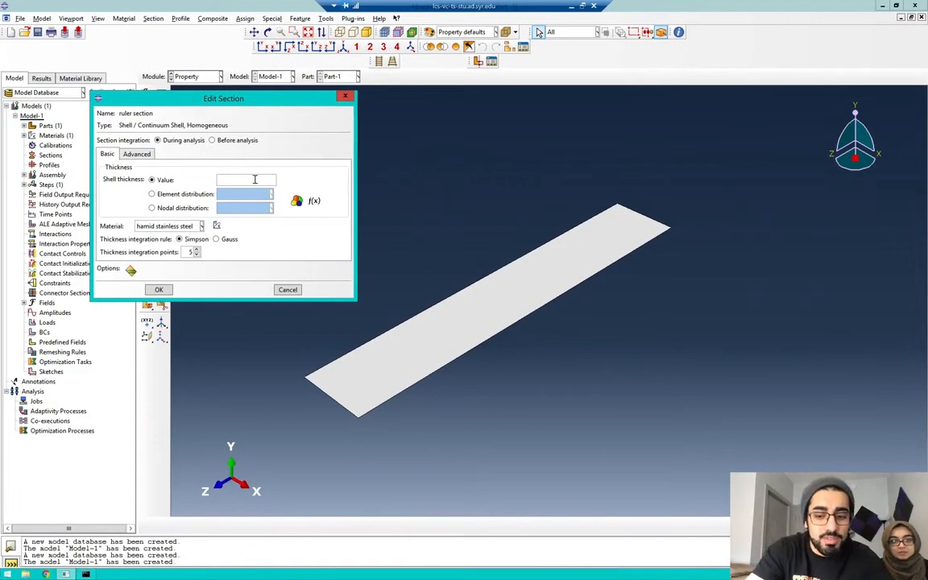
text(.77)
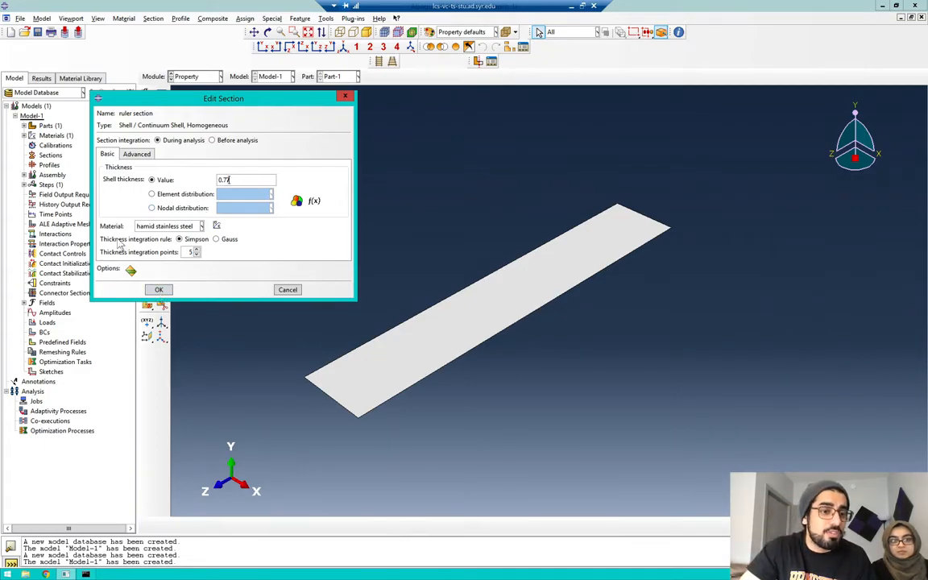
click(153, 226)
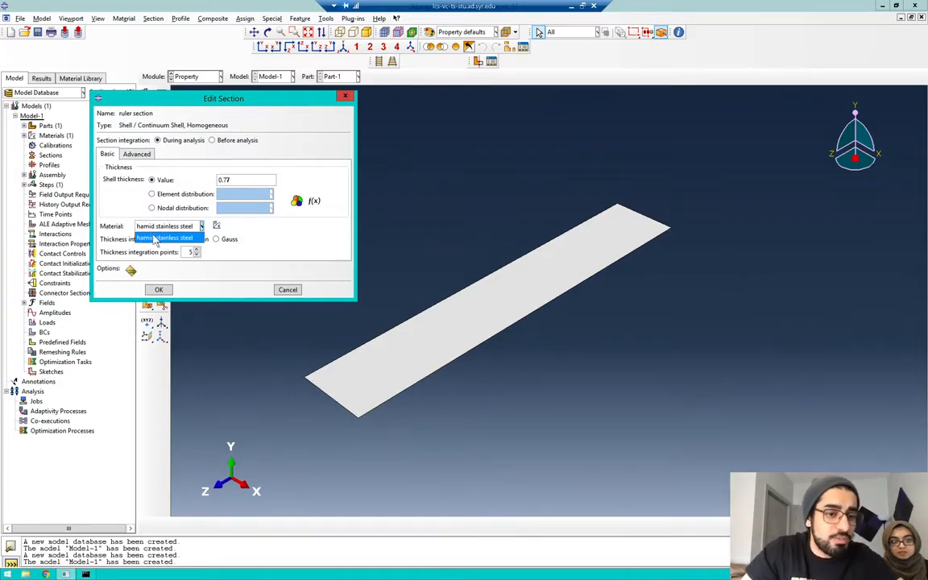
click(161, 240)
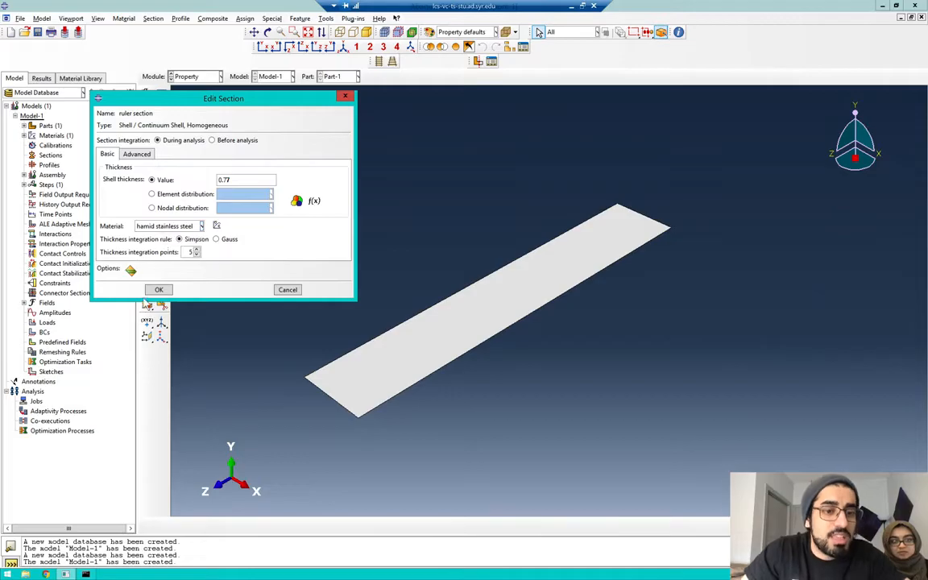
click(166, 292)
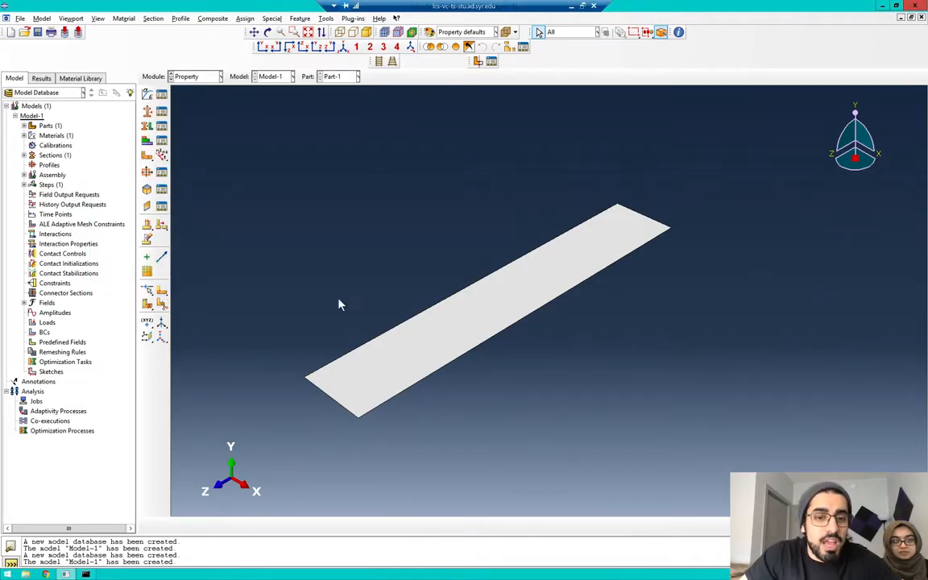
Assign the ruler section to the whole ruler face without creating a set, with thickness from the section and a middle surface offset.
click(147, 126)
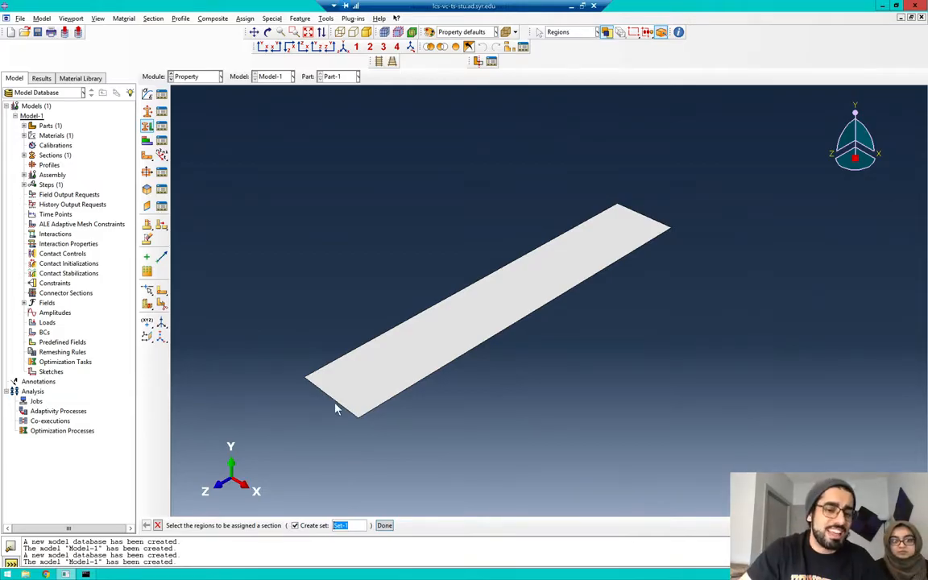
click(295, 526)
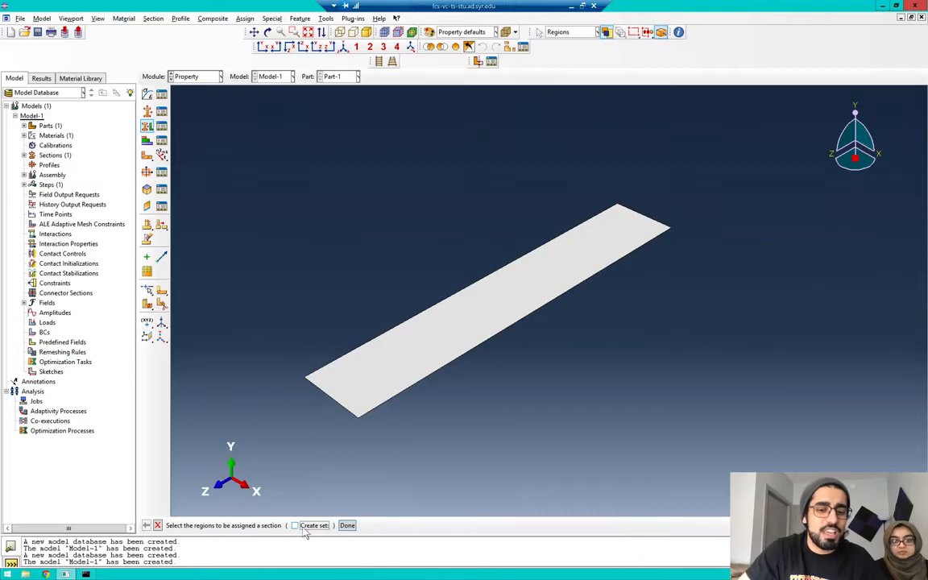
click(347, 526)
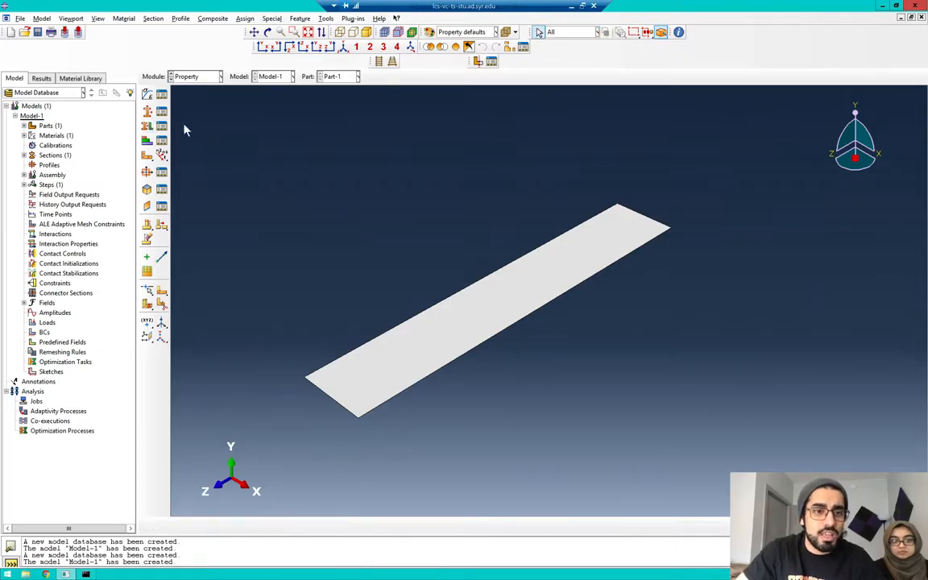
click(146, 126)
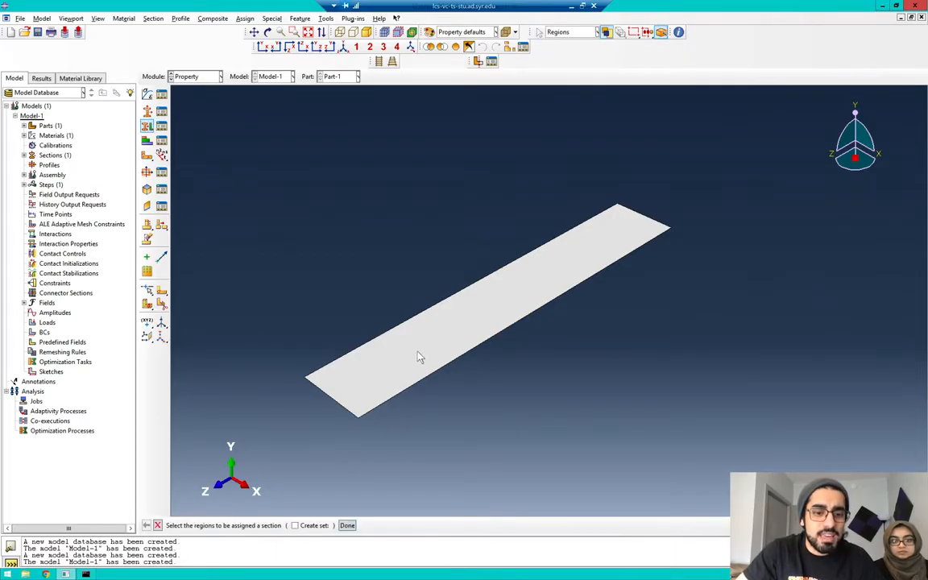
click(418, 355)
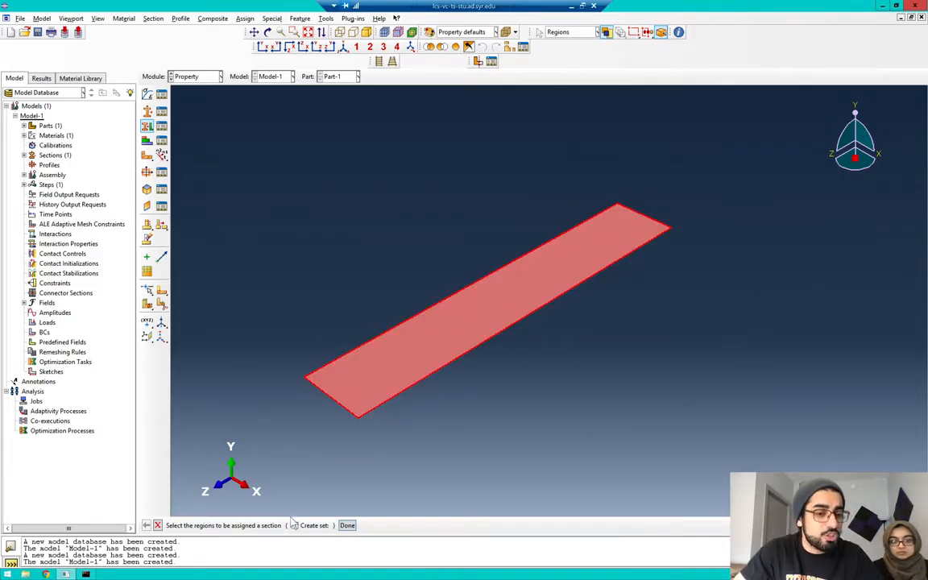
click(346, 525)
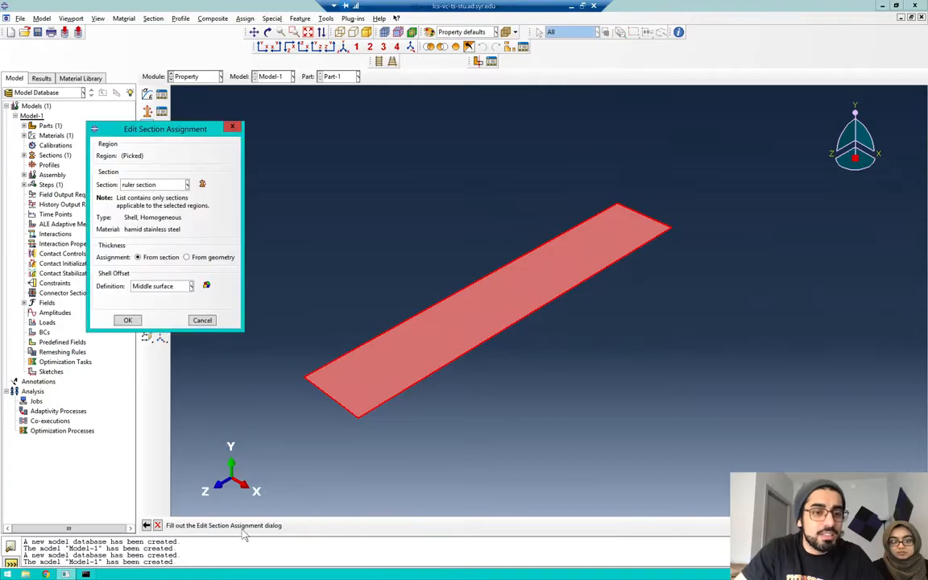
click(149, 186)
click(149, 195)
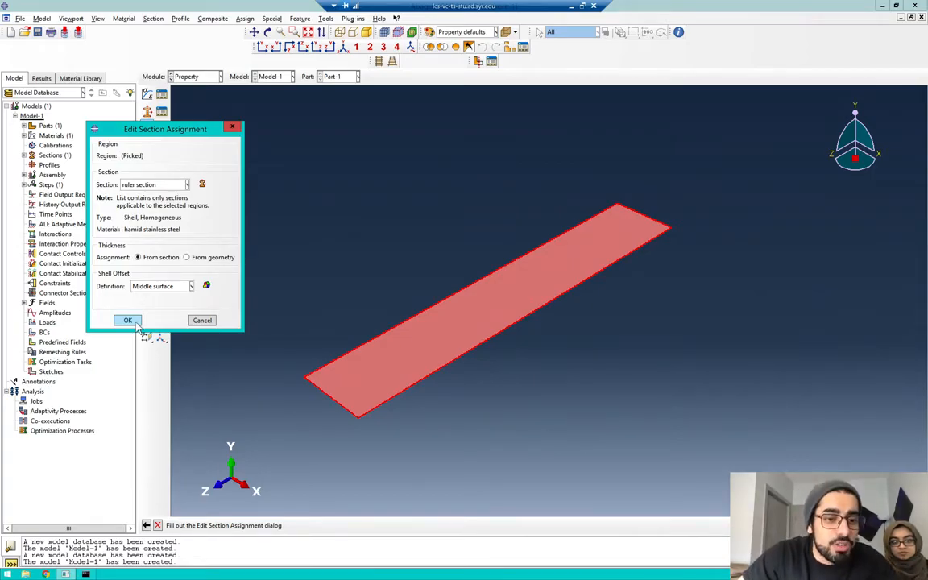
click(128, 320)
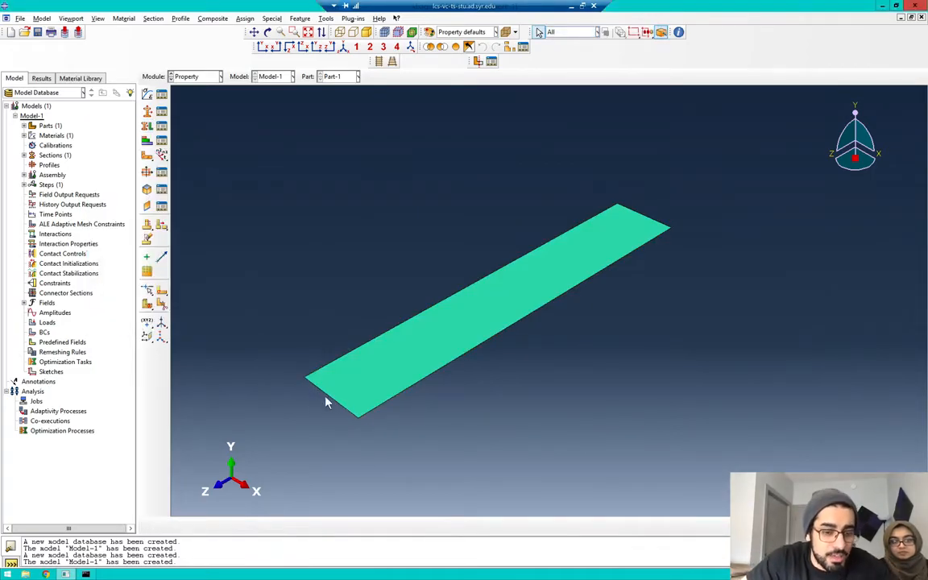
Examine the ruler shell with the assigned section from several angles and positions.
click(268, 32)
drag(377, 387, 290, 176)
click(254, 33)
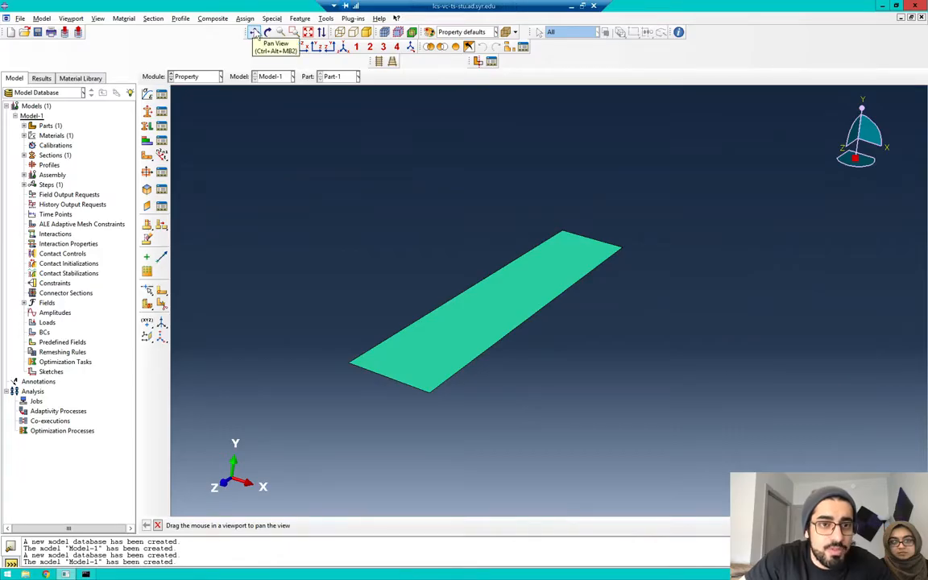
click(255, 32)
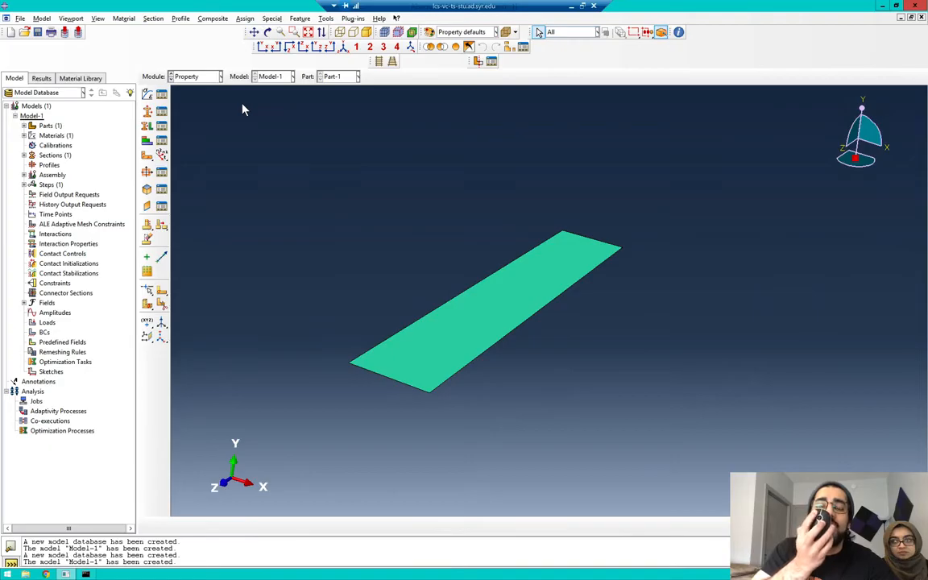
click(393, 351)
click(255, 32)
drag(532, 196, 667, 150)
drag(555, 281, 426, 252)
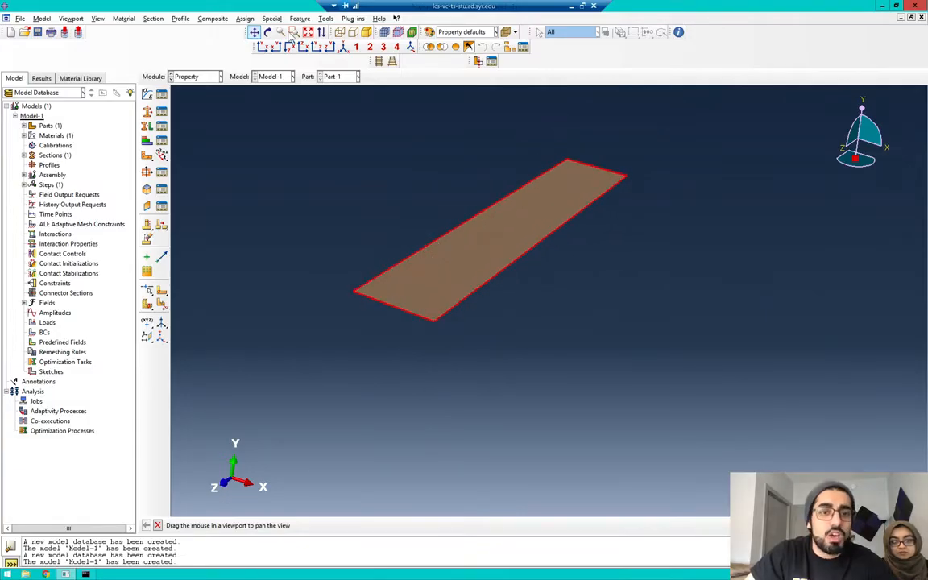
click(268, 32)
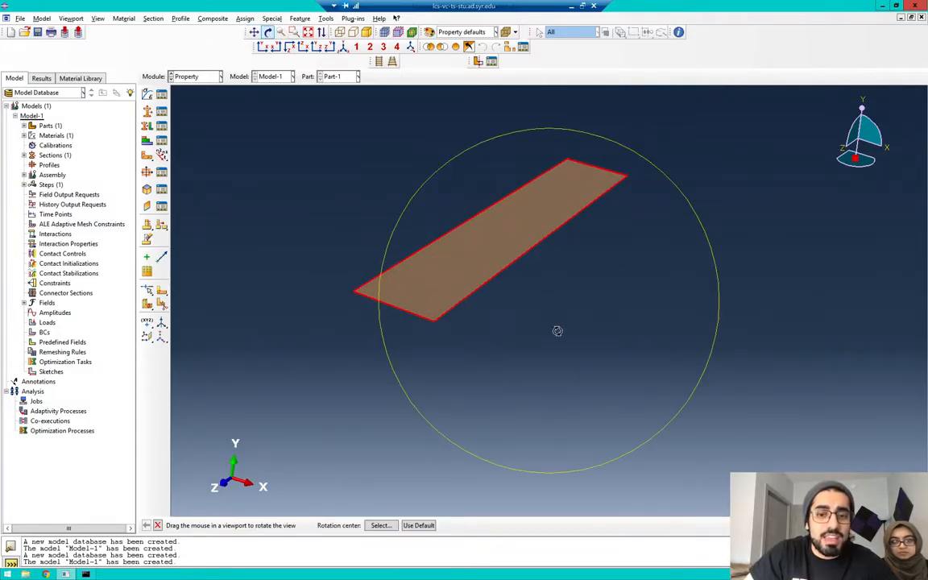
drag(523, 314, 569, 297)
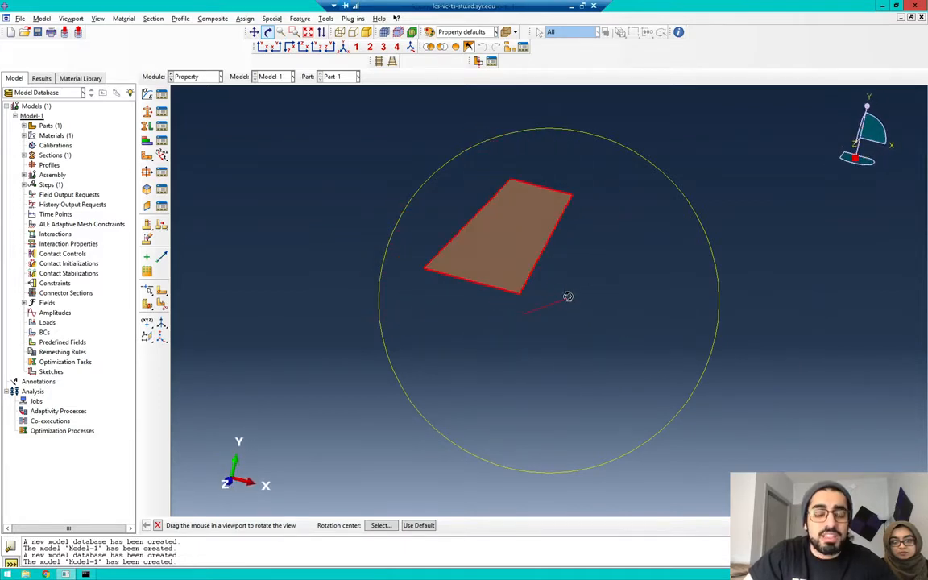
drag(306, 159, 295, 207)
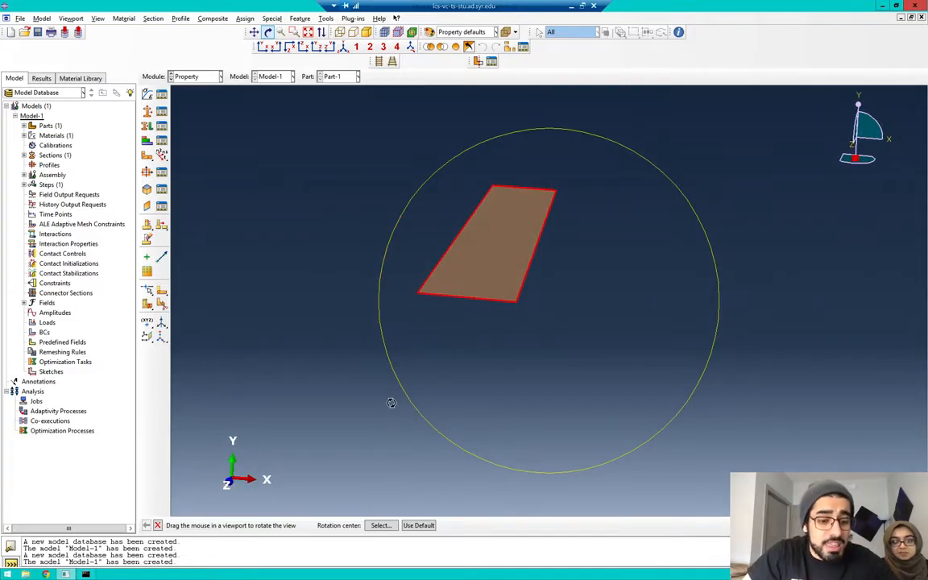
Inspect the ruler shell at closer and farther zoom levels, and deselect its face.
middle_click(472, 291)
scroll(469, 291, down, 2)
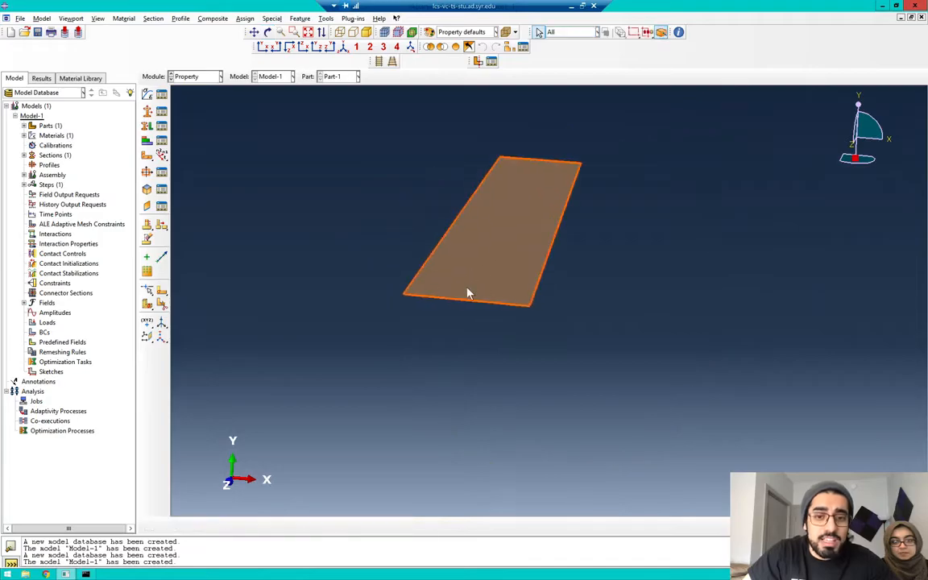
click(395, 319)
scroll(396, 324, down, 3)
scroll(396, 323, up, 2)
scroll(395, 323, down, 2)
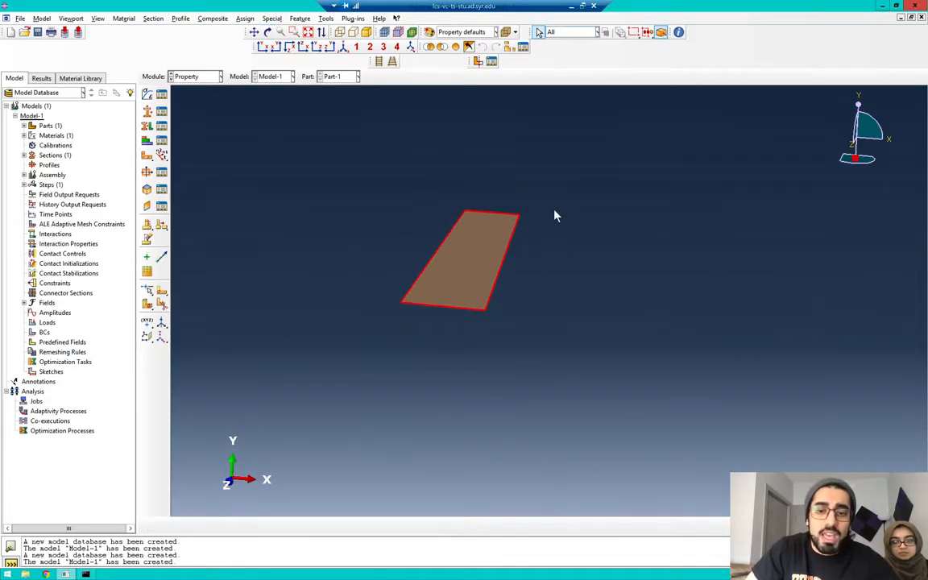
scroll(485, 265, down, 1)
scroll(483, 278, up, 3)
scroll(506, 295, up, 1)
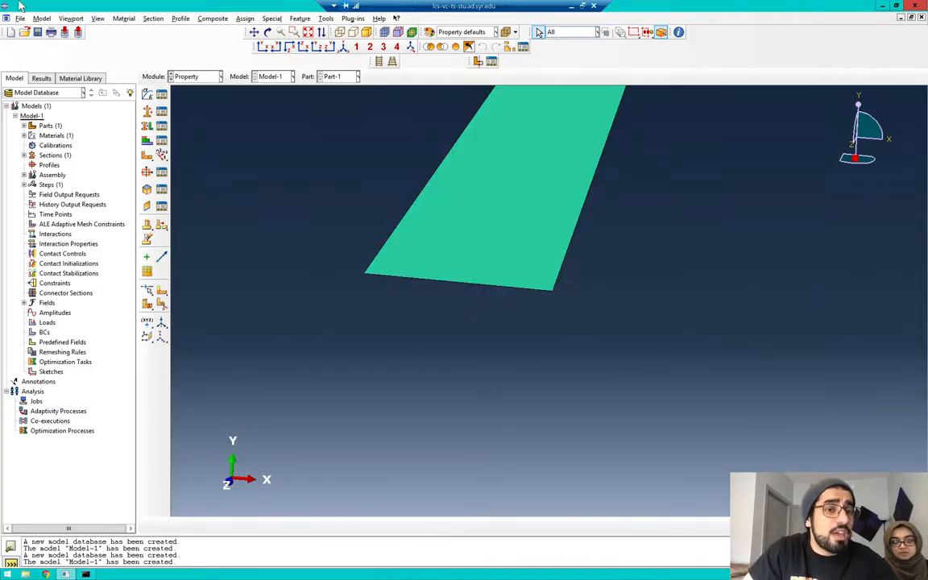
Turn on shell thickness rendering in the part display options with a scale factor of 1.
click(98, 19)
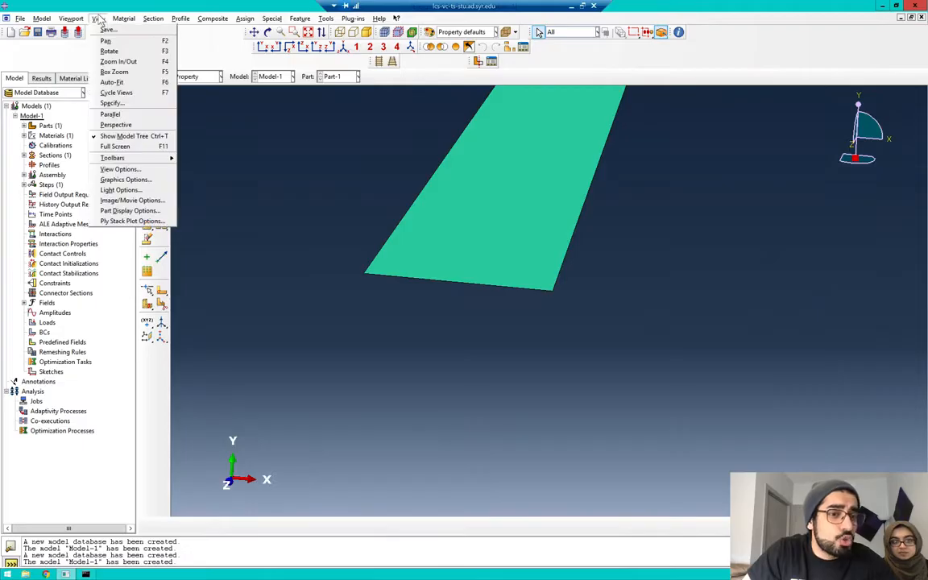
click(153, 211)
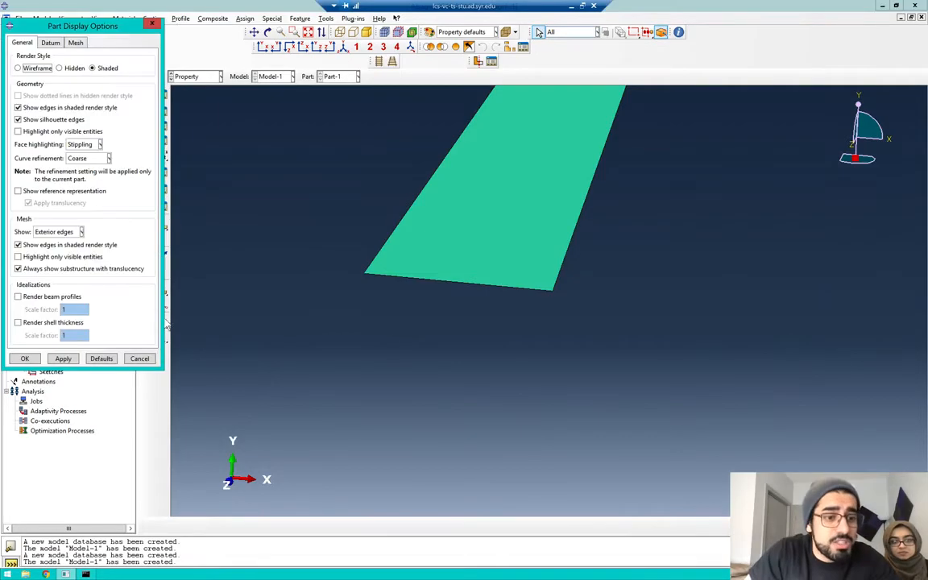
click(48, 323)
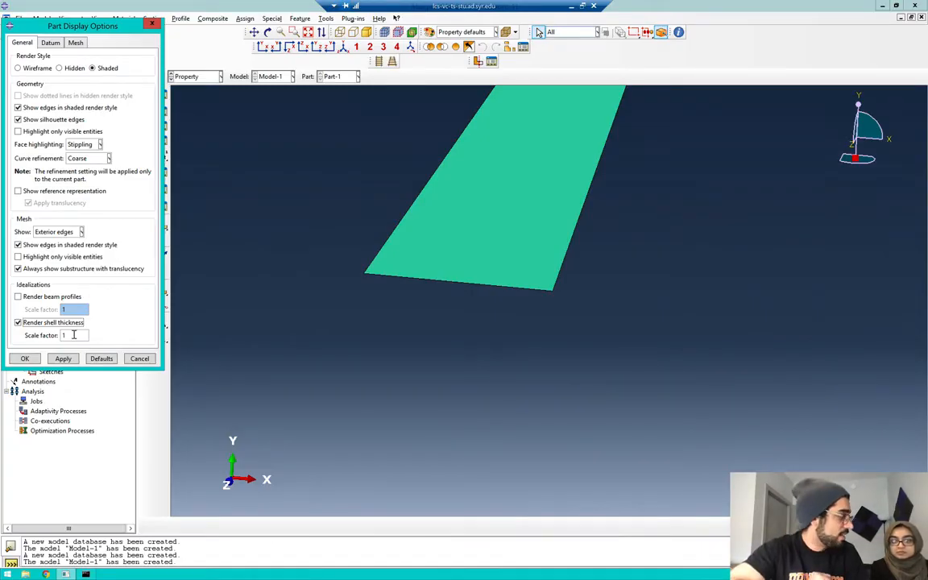
click(24, 358)
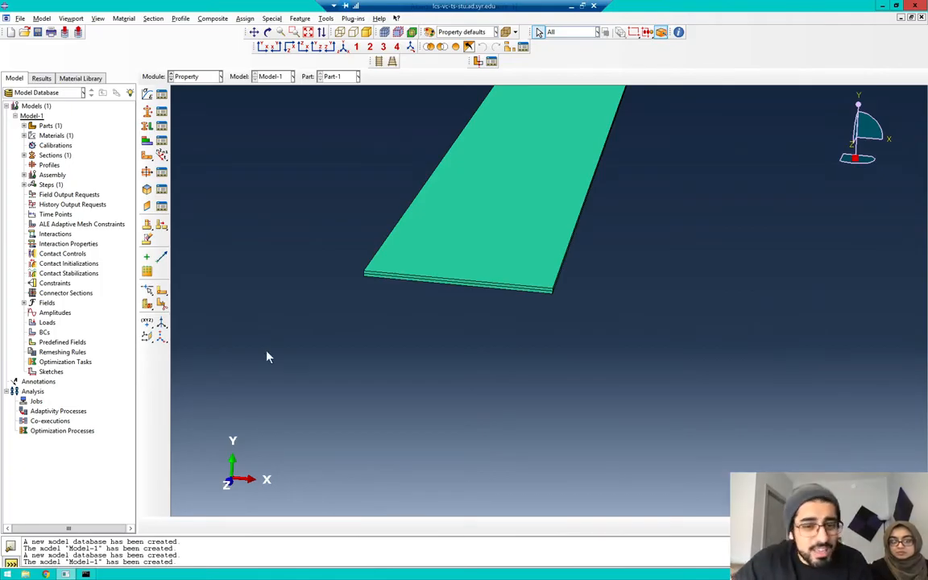
Set the scale factor of the rendered shell thickness to 5 in the part display options.
click(97, 18)
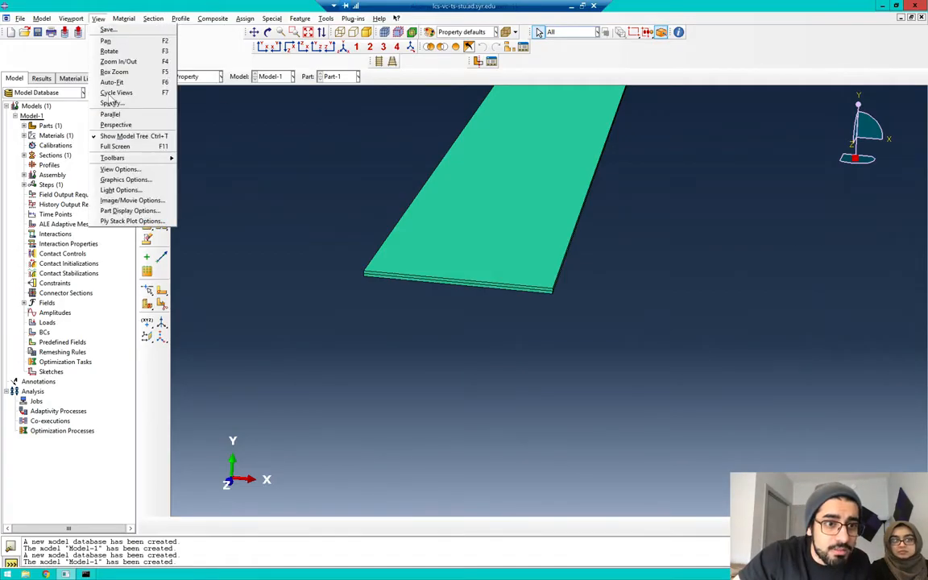
click(129, 210)
double_click(68, 335)
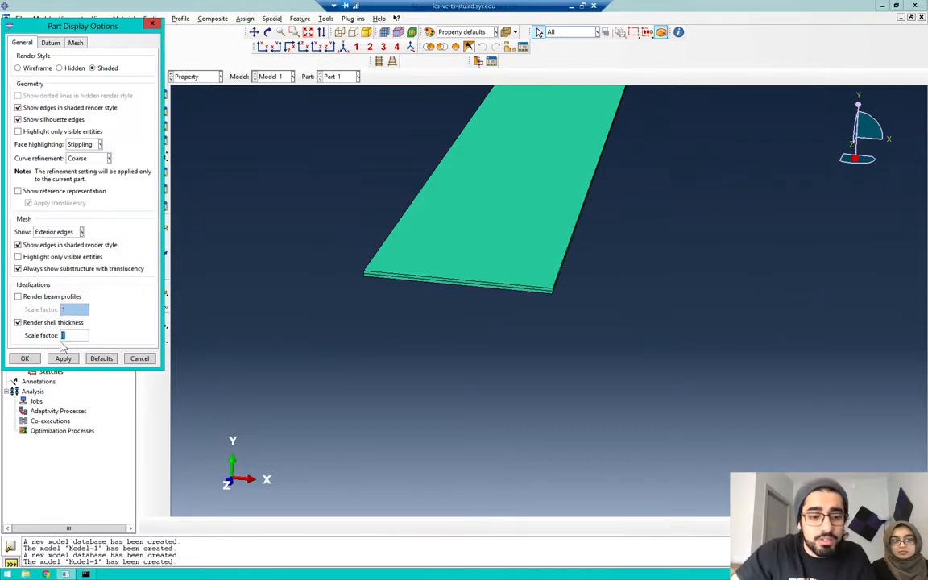
text(5)
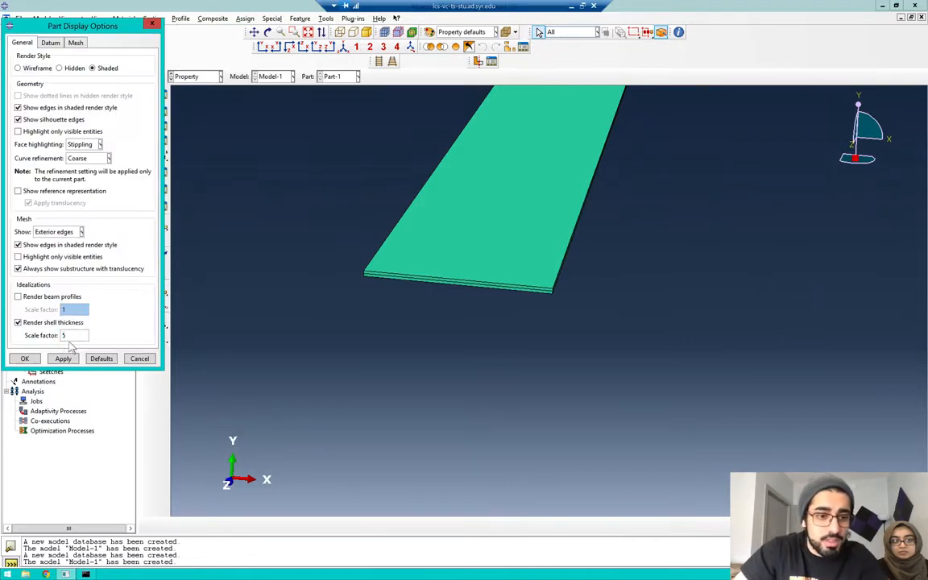
click(30, 359)
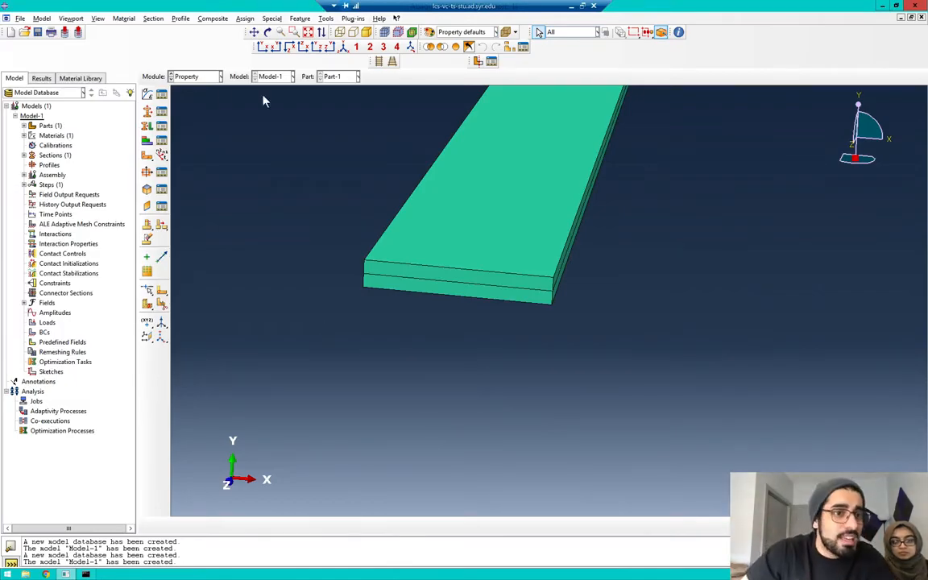
Set the shell thickness rendering scale factor back to 1 in the part display options.
click(95, 18)
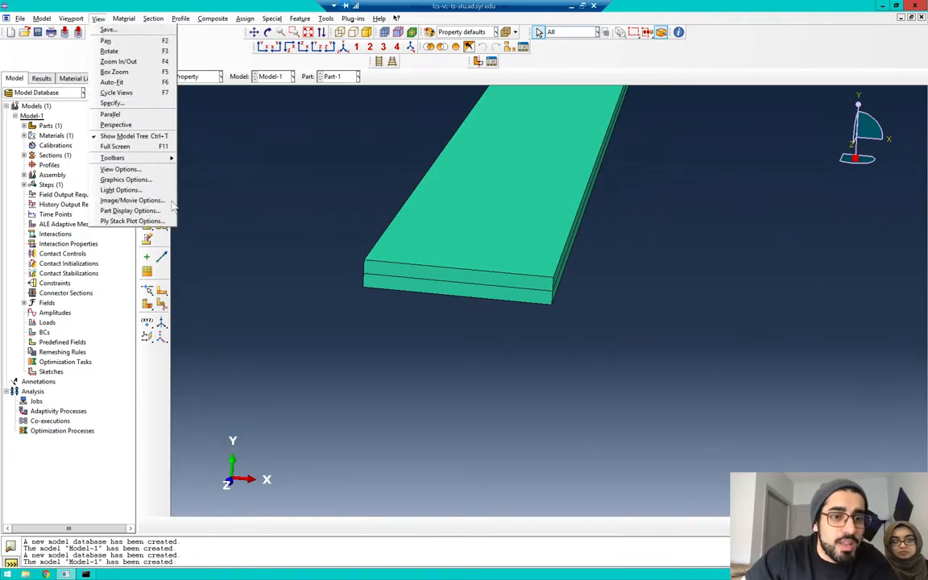
click(120, 210)
double_click(66, 334)
text(1)
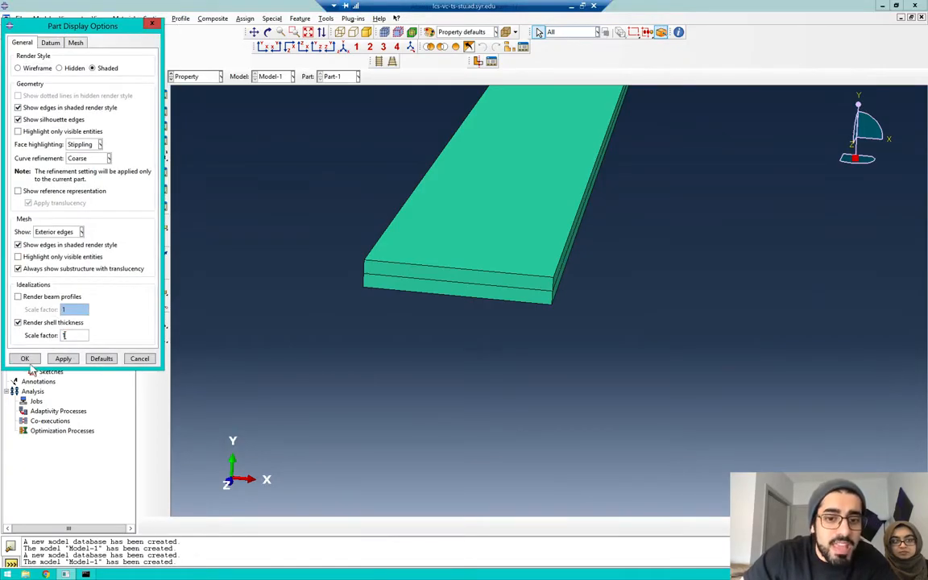
click(24, 359)
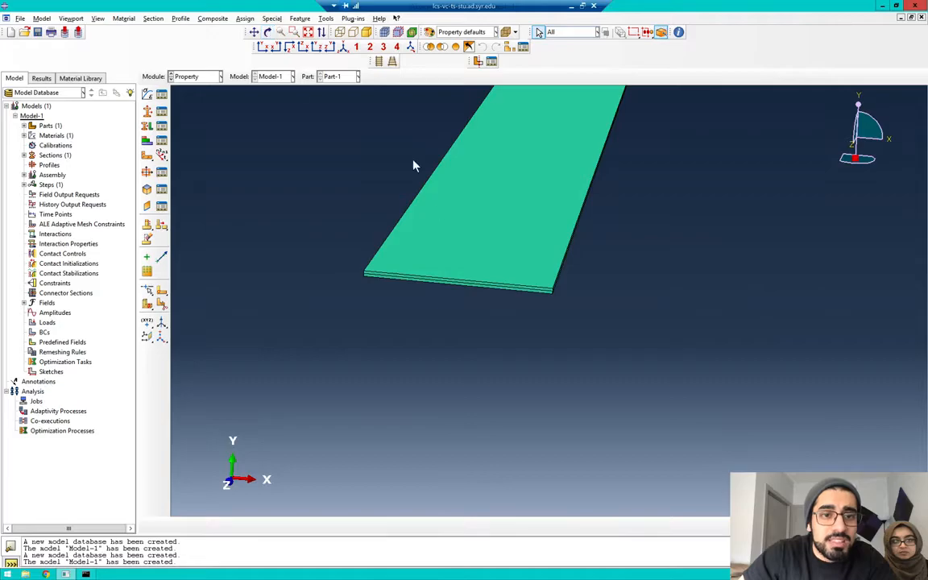
Edit the ruler's section assignment and set its shell offset definition to Top surface.
click(268, 33)
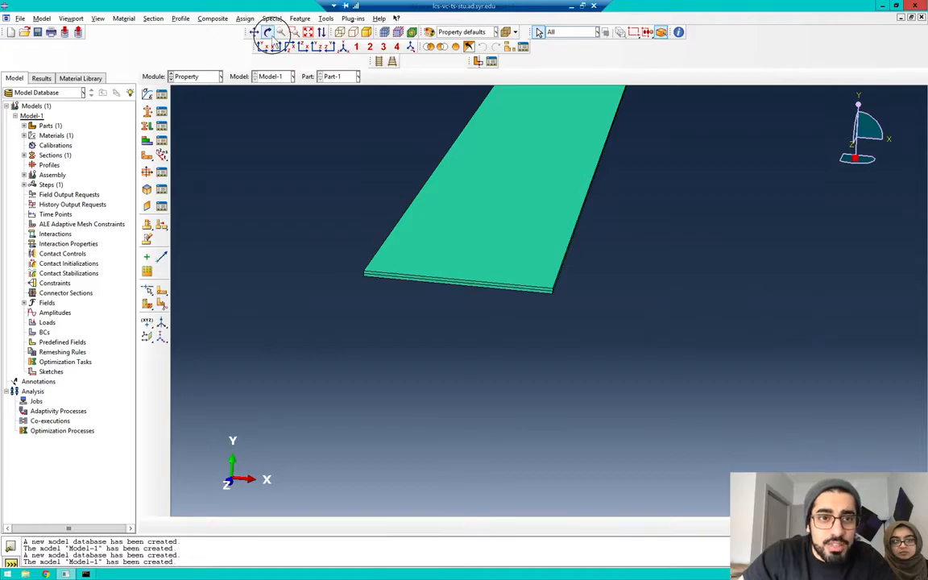
drag(461, 294, 439, 285)
key(Escape)
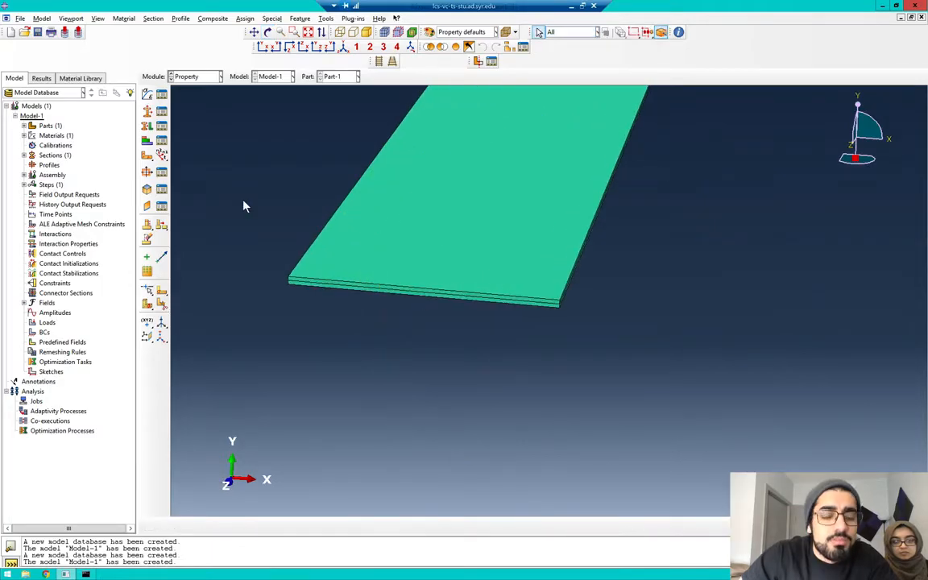
click(161, 127)
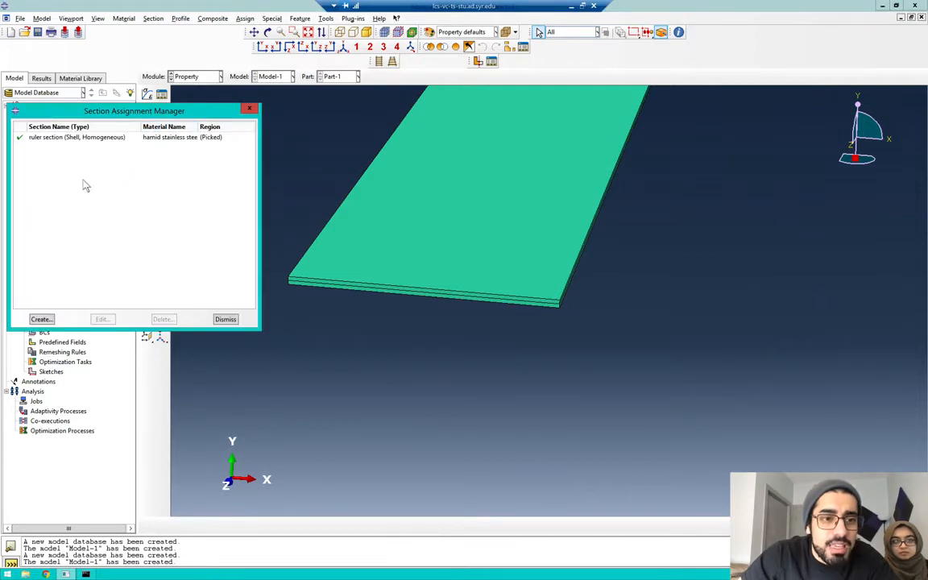
click(248, 108)
click(161, 125)
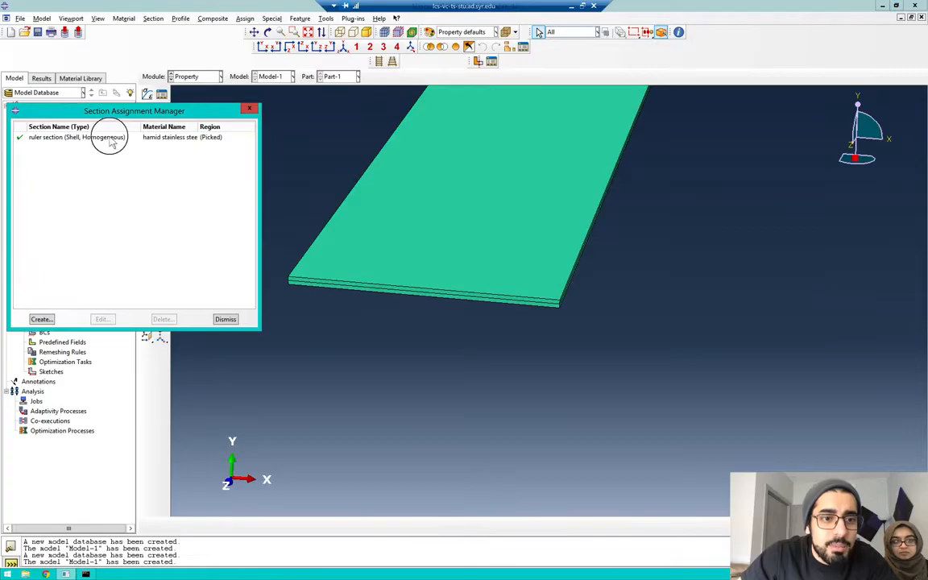
double_click(107, 139)
drag(139, 127, 115, 123)
click(127, 286)
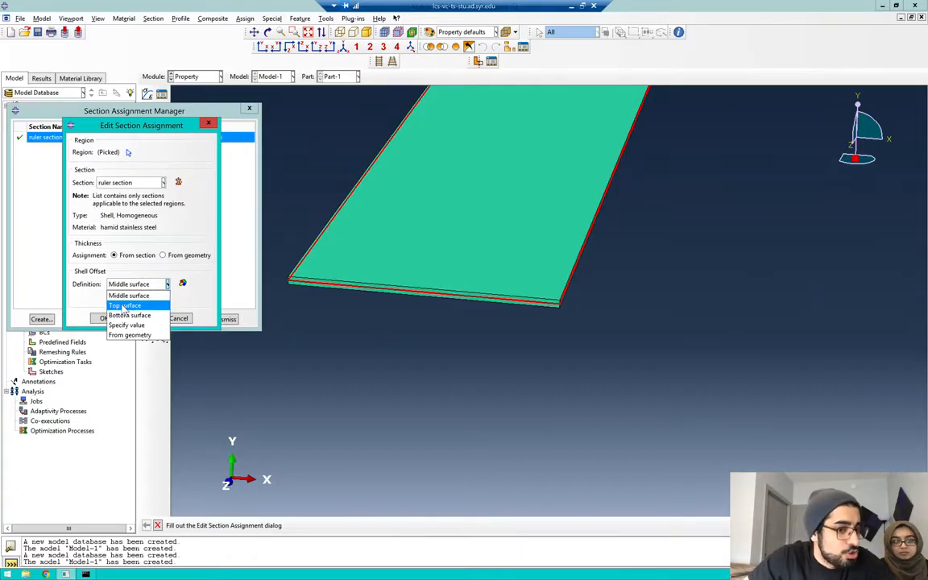
click(124, 306)
click(105, 318)
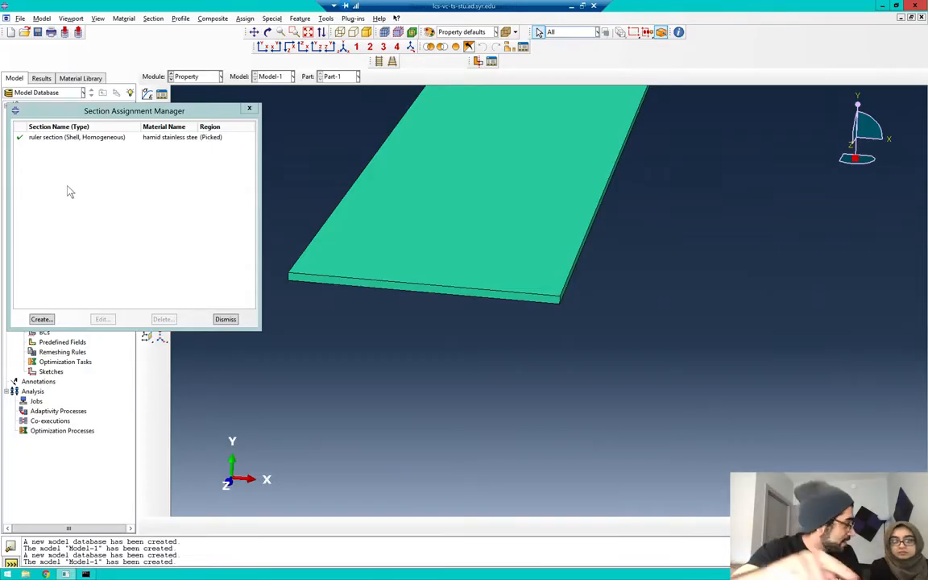
Set the shell offset of the ruler's section assignment back to Middle surface and close the assignment manager.
double_click(73, 138)
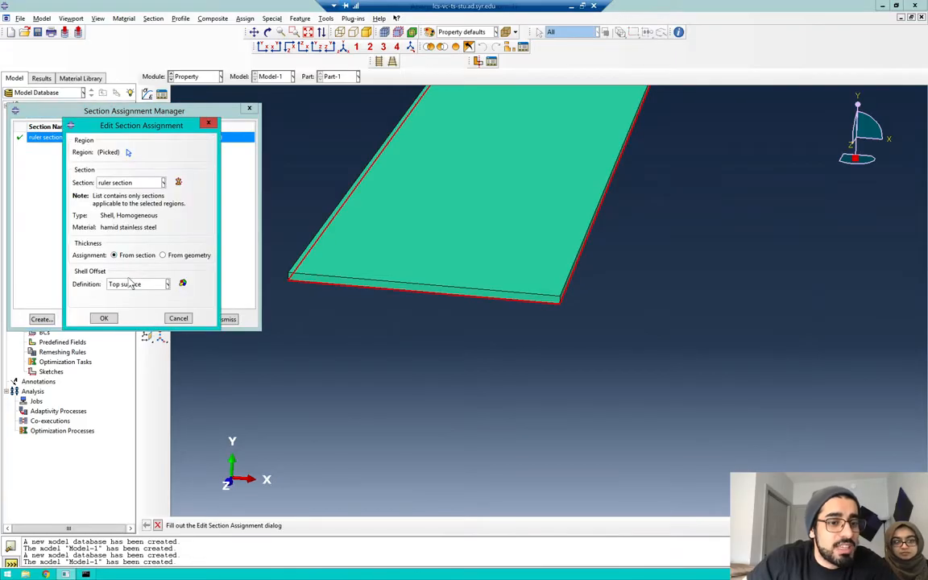
click(104, 318)
click(228, 318)
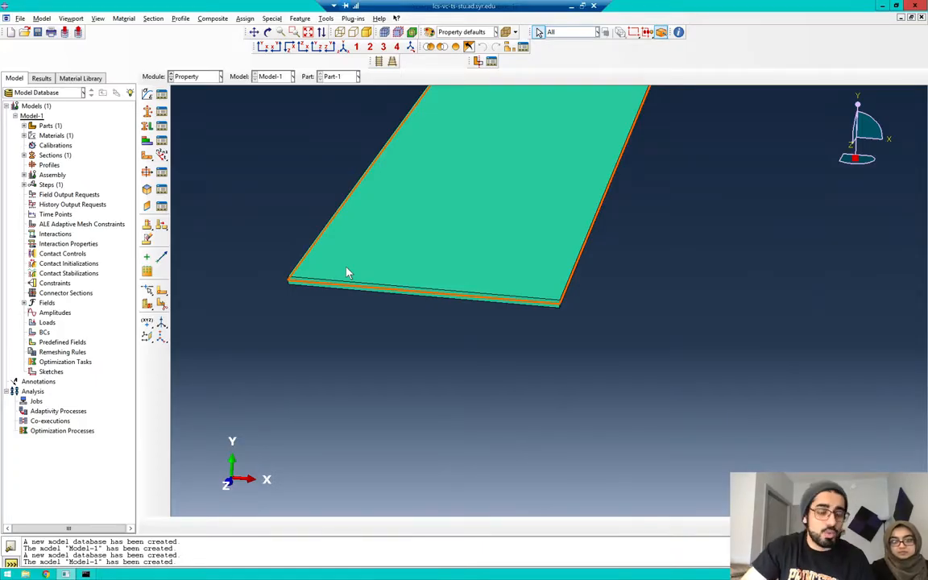
Switch to the Assembly module and create a dependent instance of Part-1.
click(190, 77)
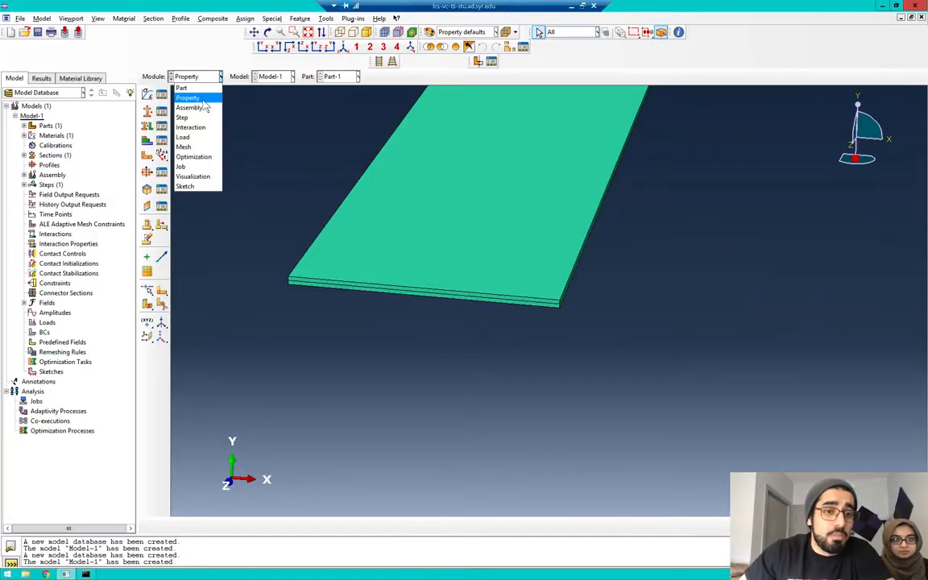
click(200, 110)
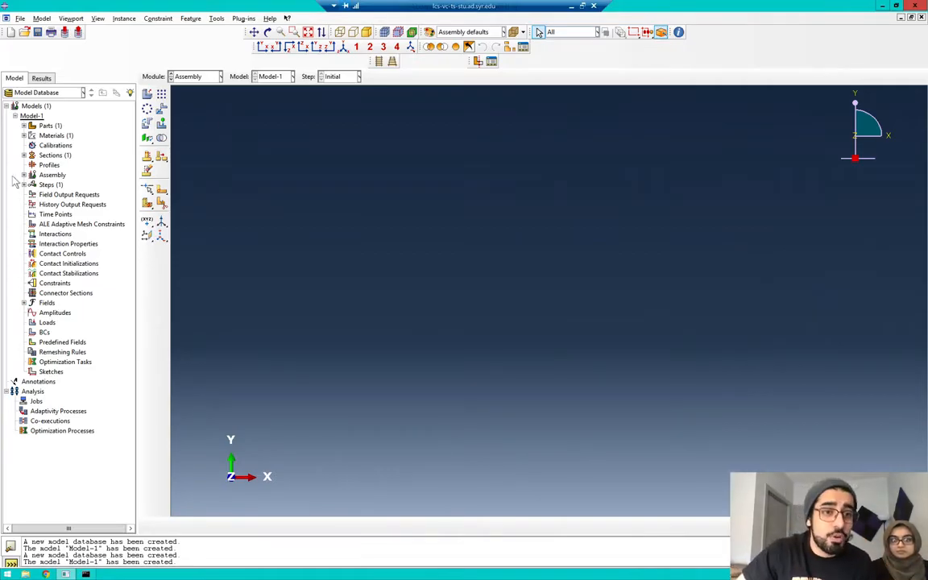
click(147, 95)
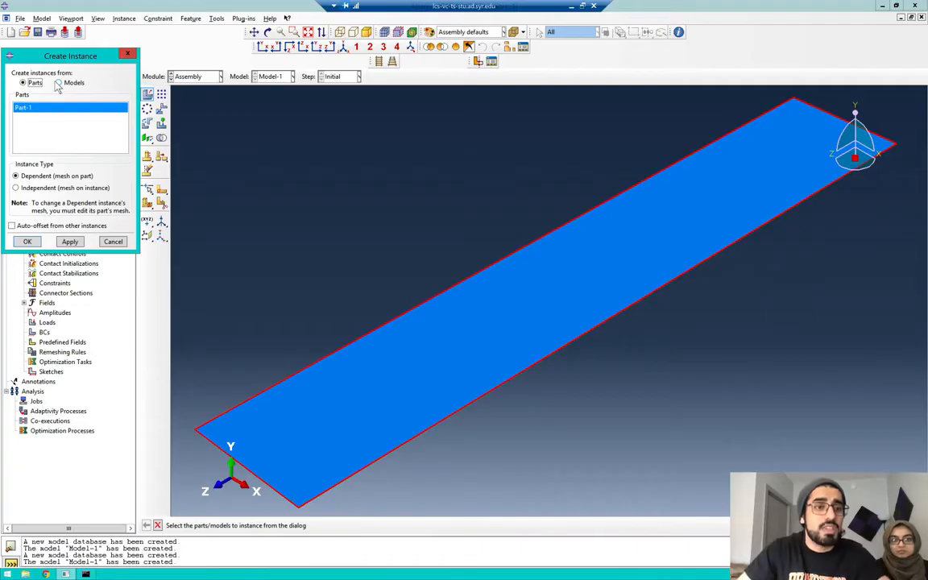
click(29, 241)
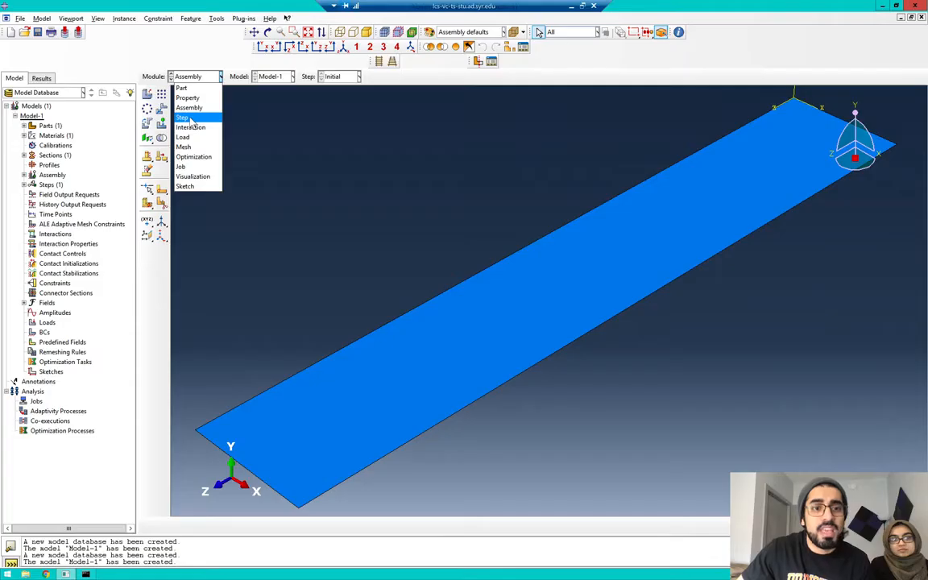
Switch to the Step module, start creating a new step after Initial, and enlarge the step creation dialog.
click(187, 118)
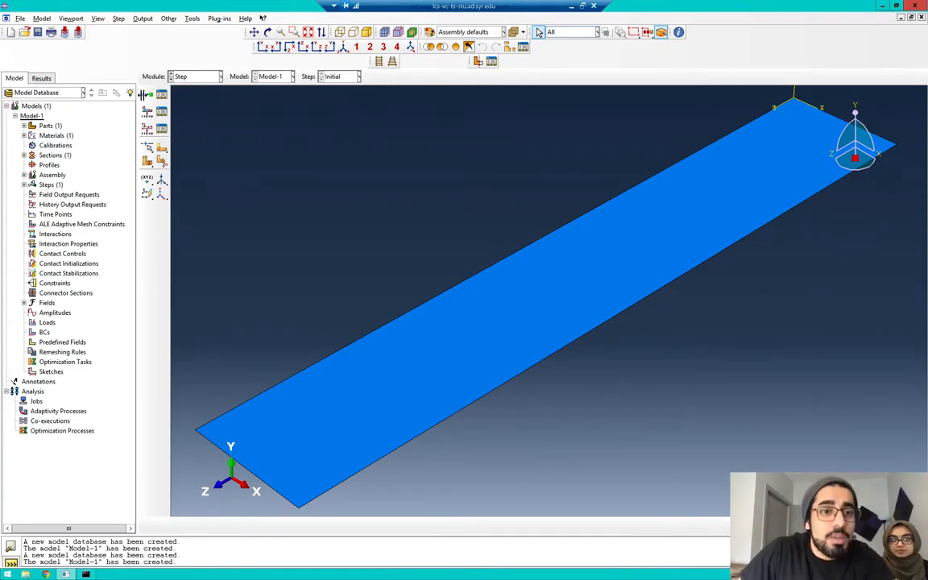
click(160, 95)
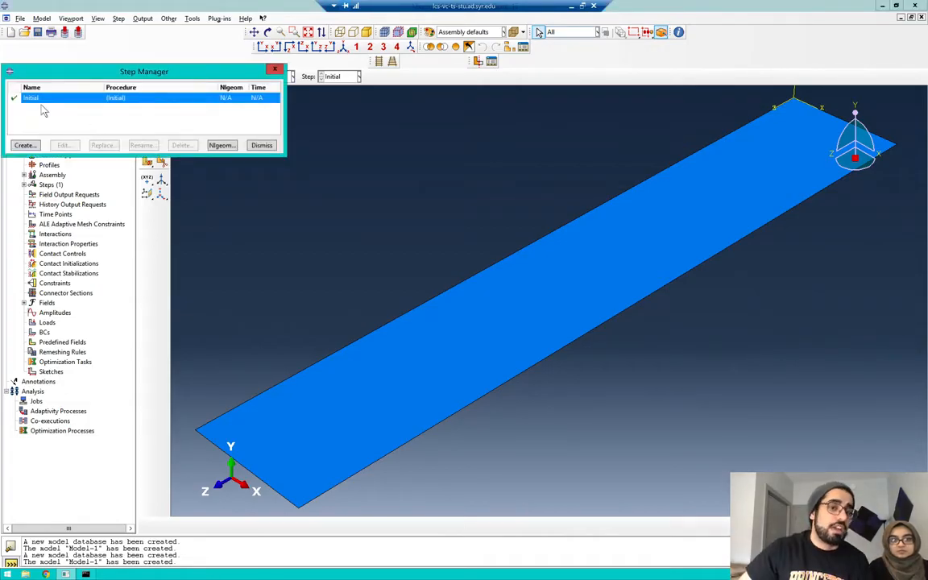
click(24, 146)
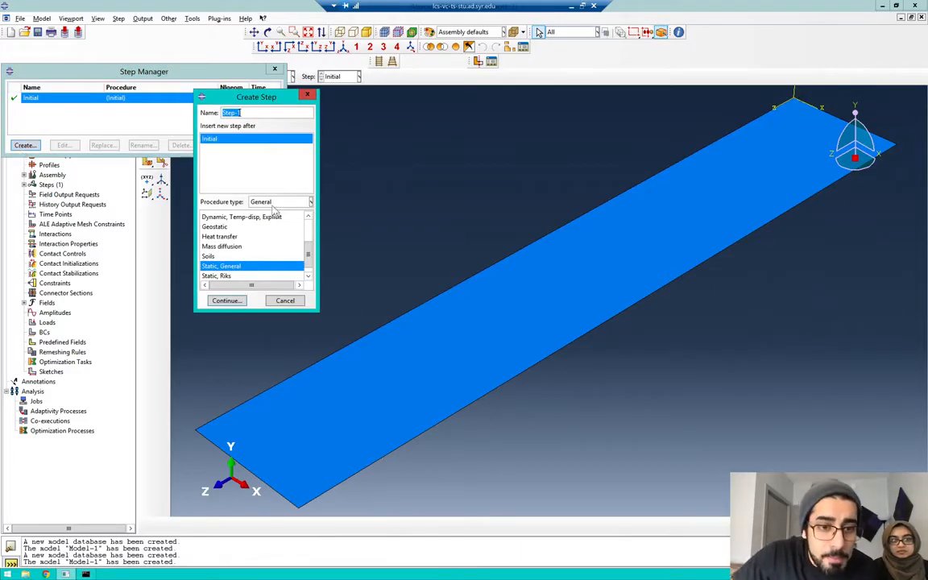
drag(317, 310, 621, 519)
drag(724, 561, 616, 364)
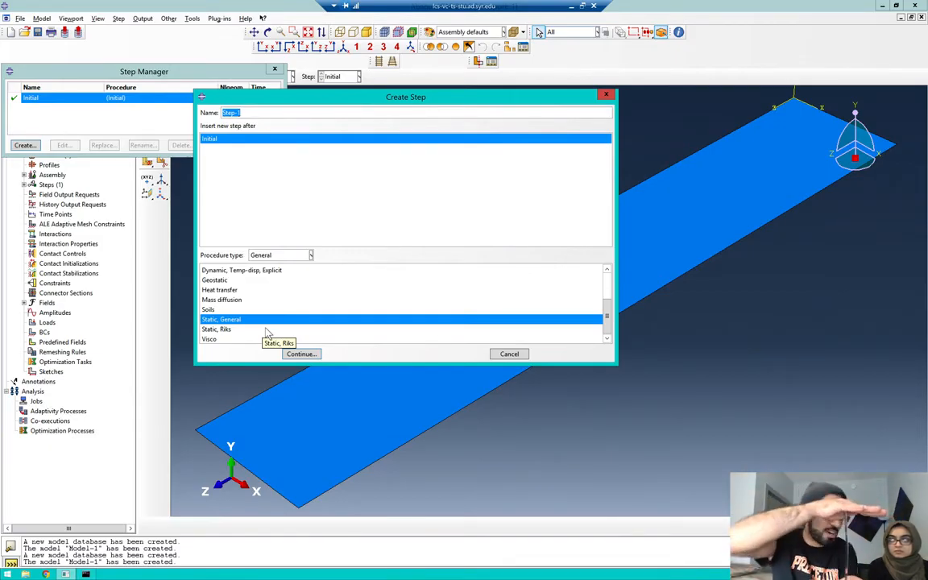
Look at the linear perturbation procedures for the new step, and return the procedure type to General.
click(284, 256)
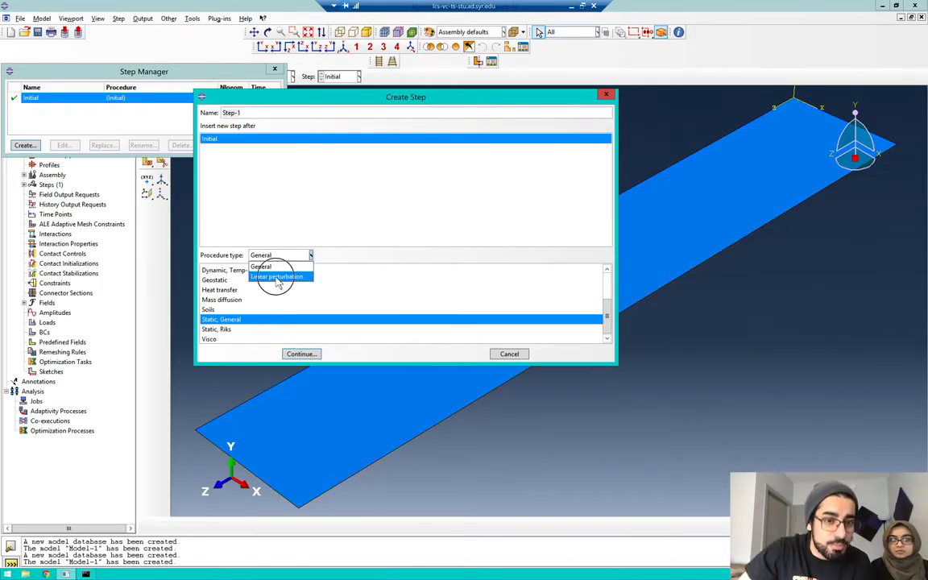
click(275, 276)
click(278, 255)
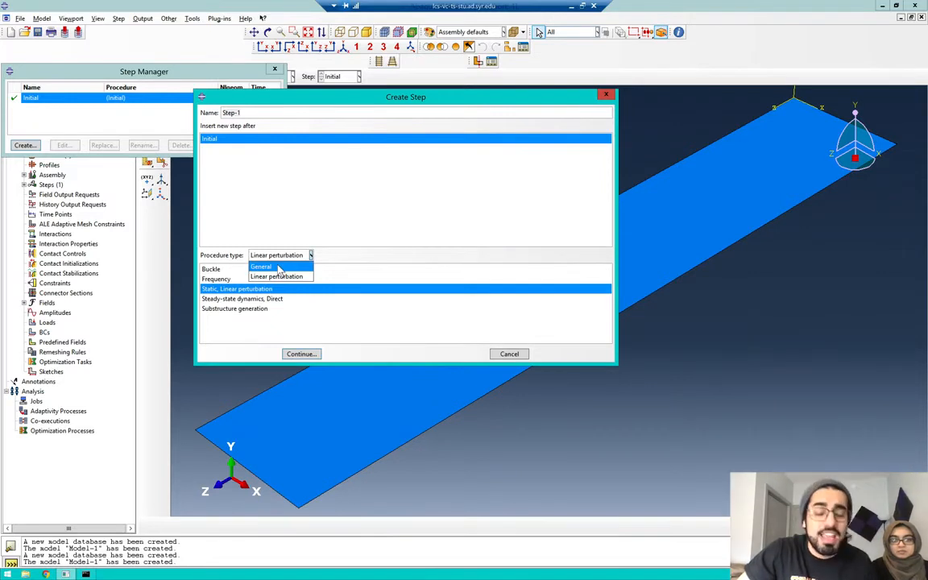
click(278, 266)
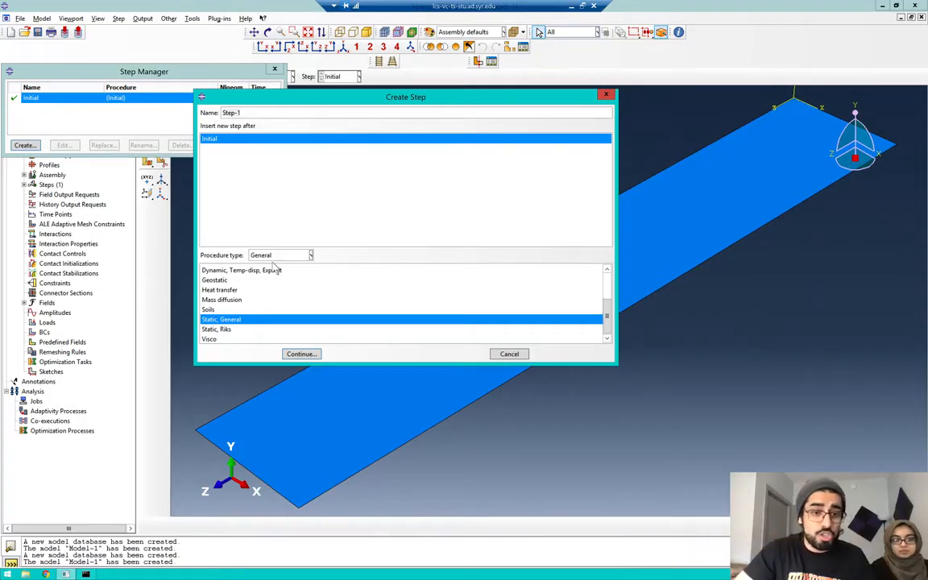
Search the web in Safari for "abaqus manual", open the Abaqus 6.14 documentation, and return to the Abaqus step creation dialog.
key(ctrl+Left)
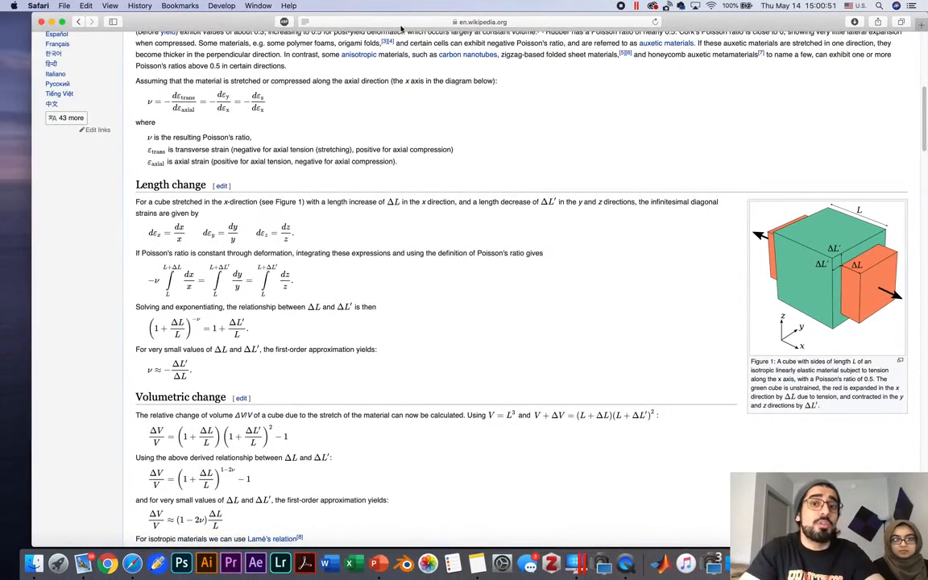
click(362, 22)
text(abaqus manual)
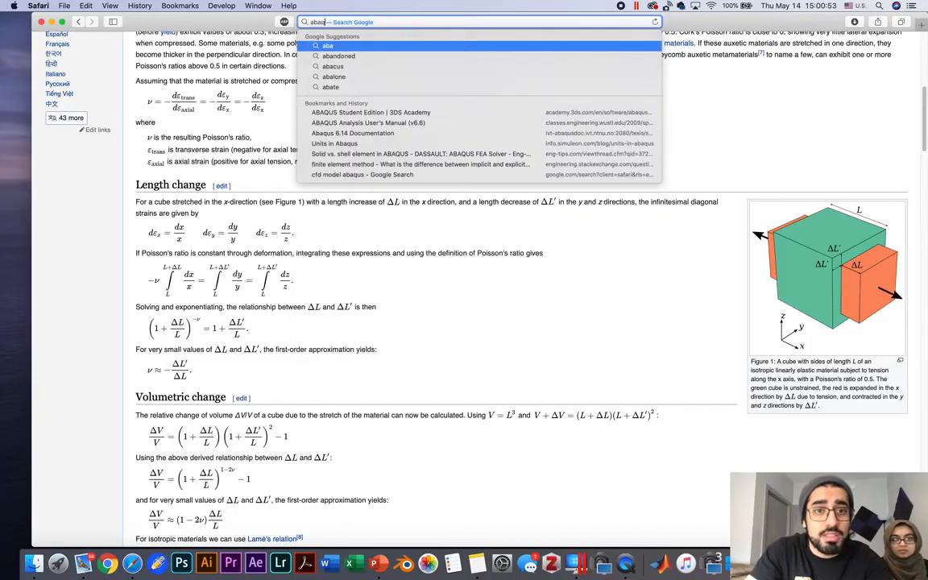
key(Return)
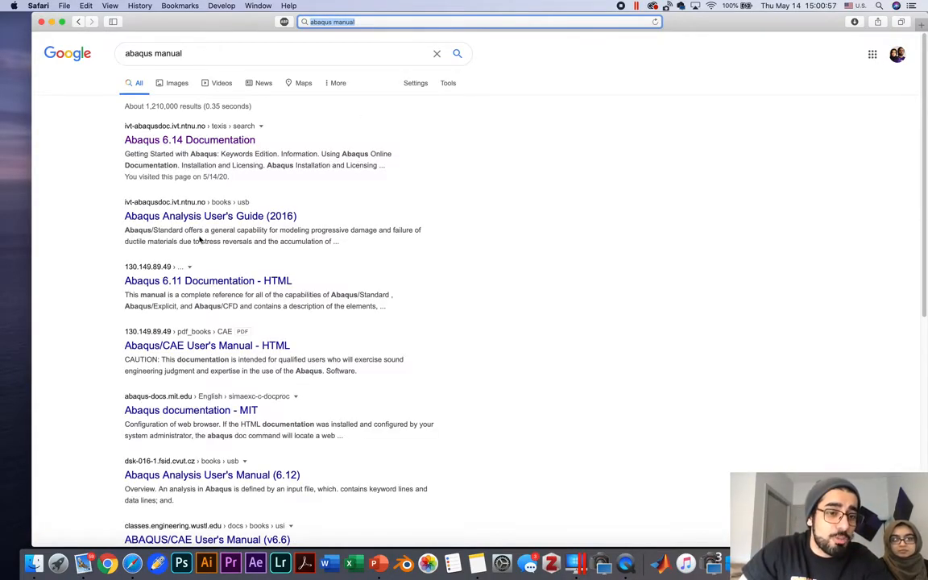
click(181, 134)
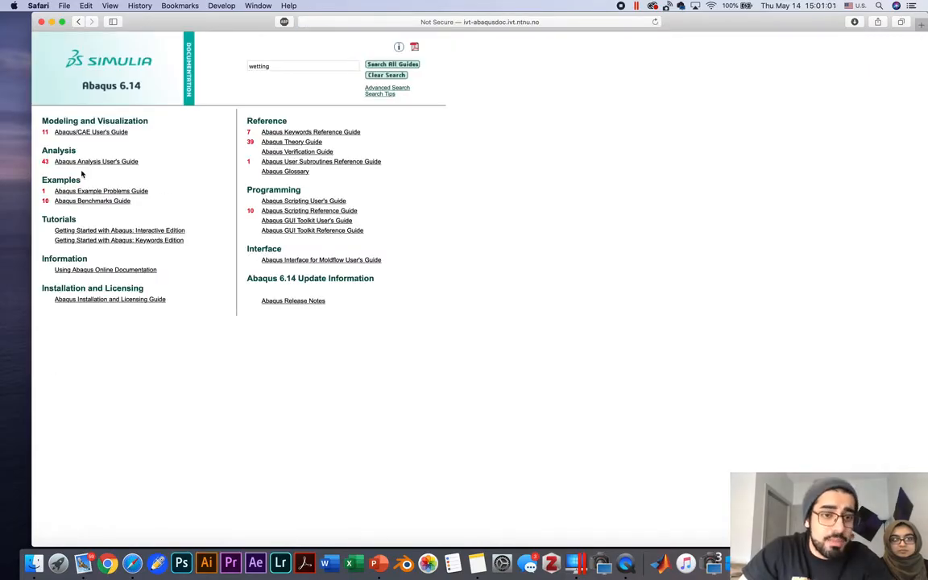
scroll(92, 175, left, 5)
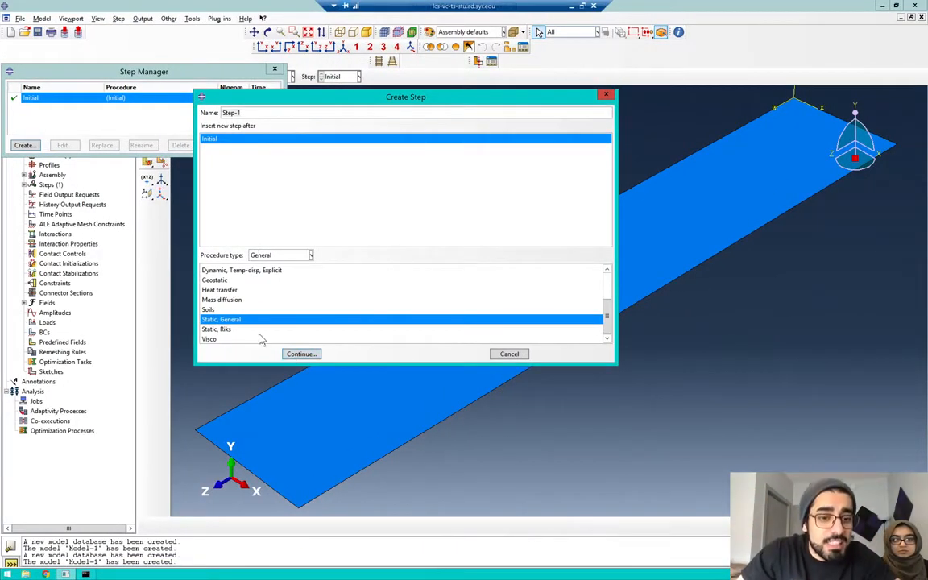
Create Step-1 as a Static, General step with its default settings and close the Step Manager.
click(287, 355)
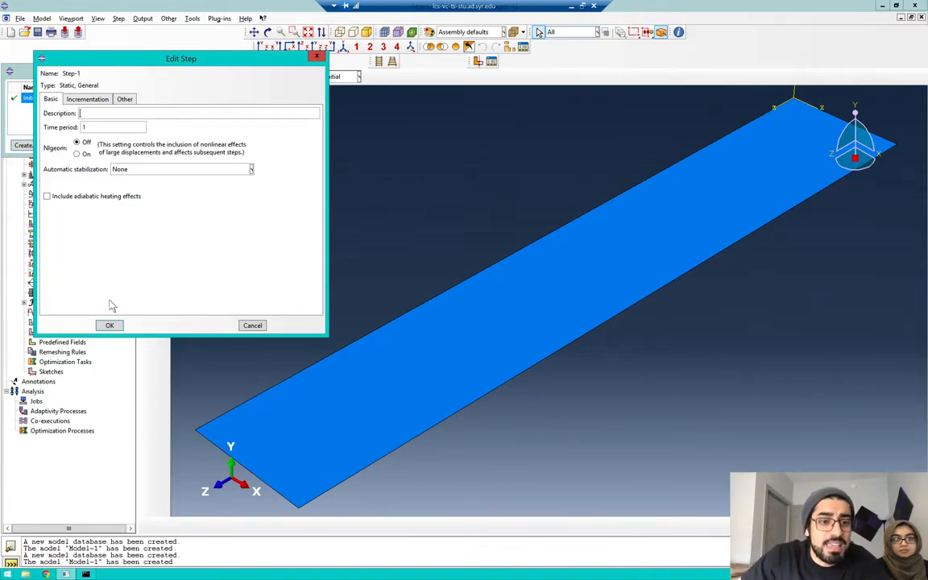
click(109, 324)
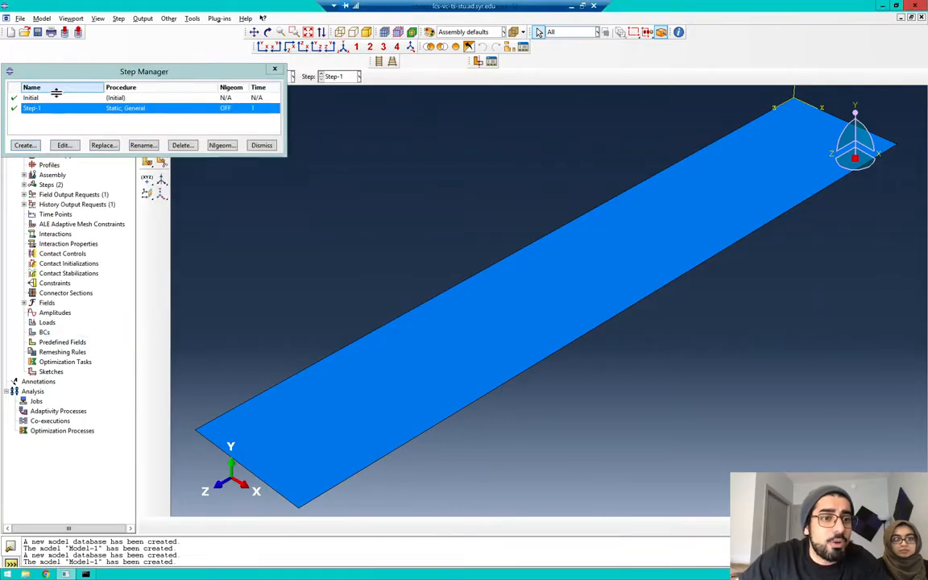
click(261, 145)
Switch to the Interaction module and create a reference point at the midpoint of the ruler's near short edge.
click(197, 77)
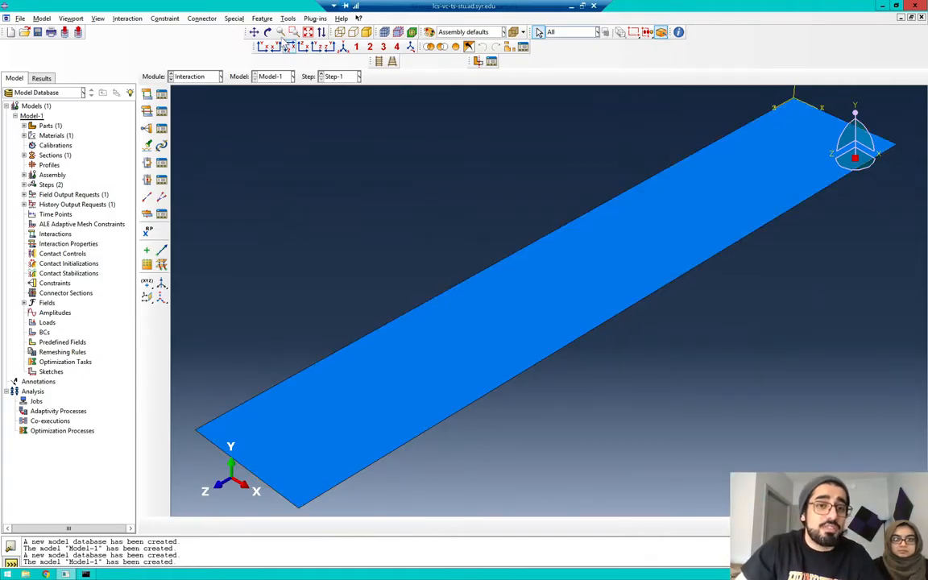
click(254, 31)
drag(443, 305, 557, 195)
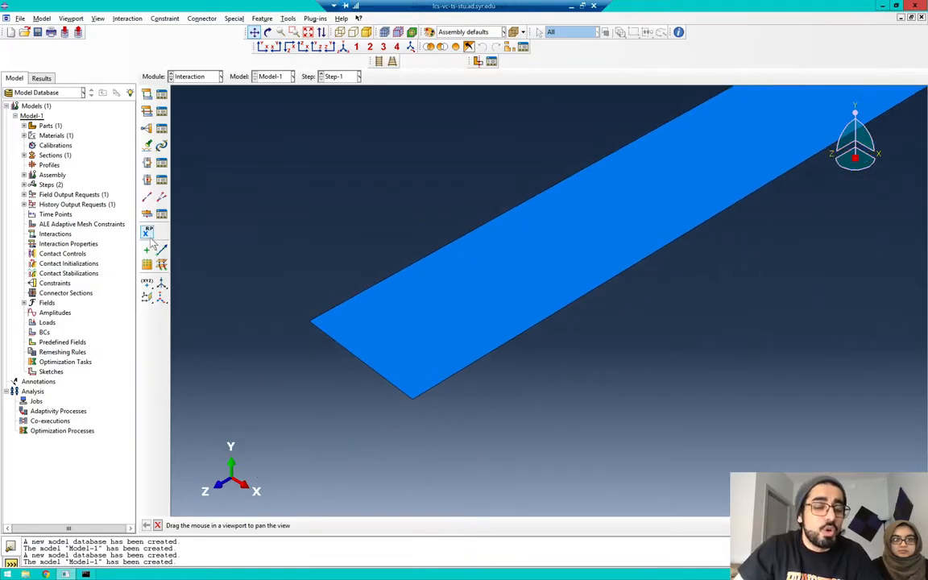
click(149, 233)
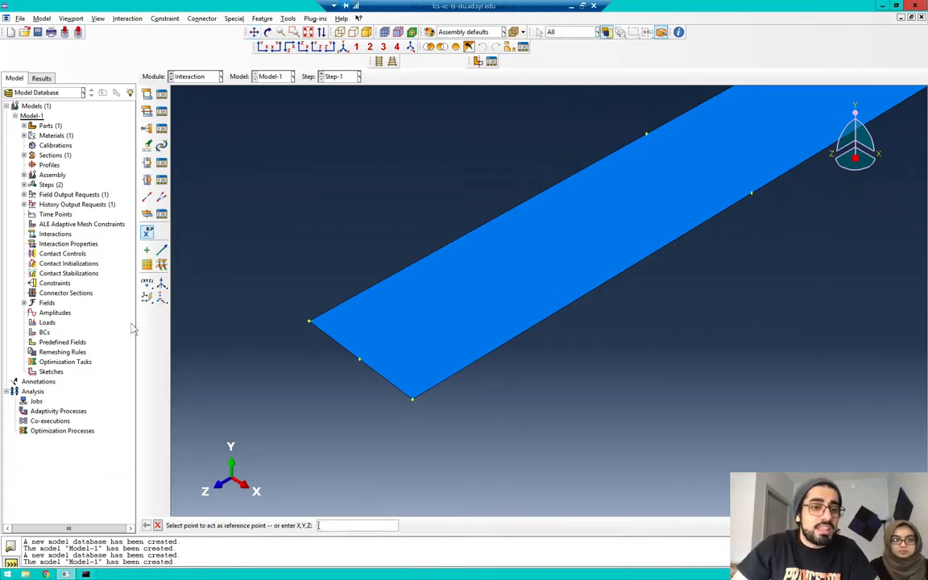
click(359, 362)
key(Escape)
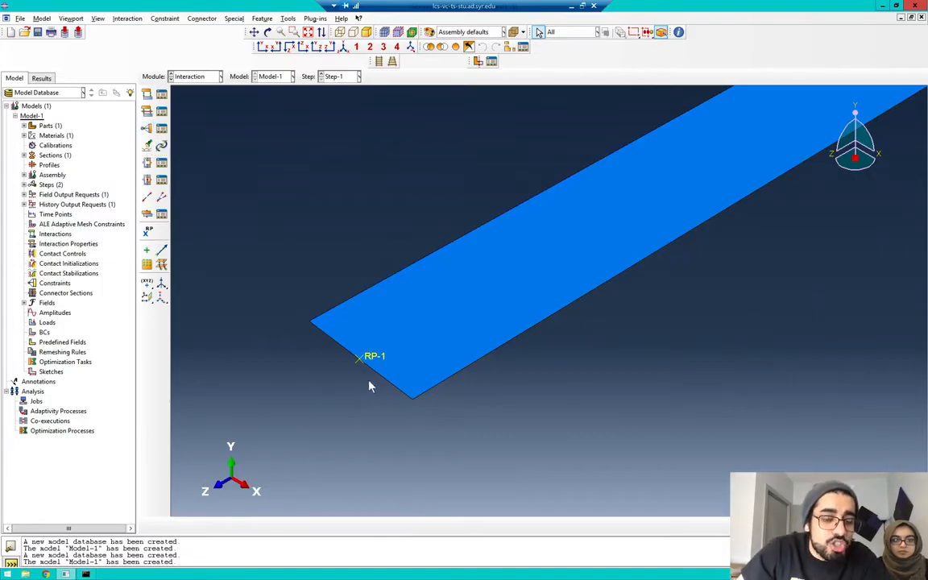
Create a structural distributing coupling constraint with RP-1 as control point and the ruler's near short edge as the node region.
click(147, 128)
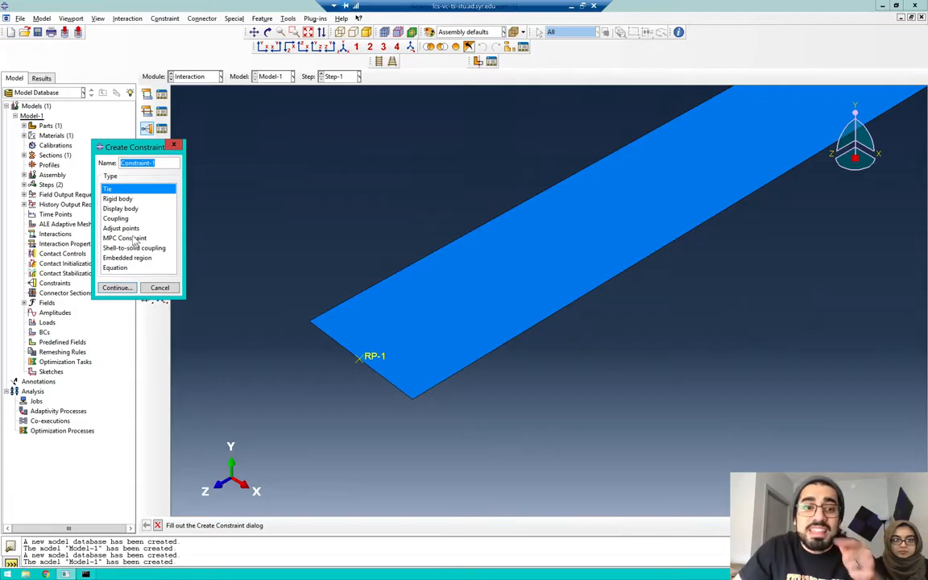
click(119, 218)
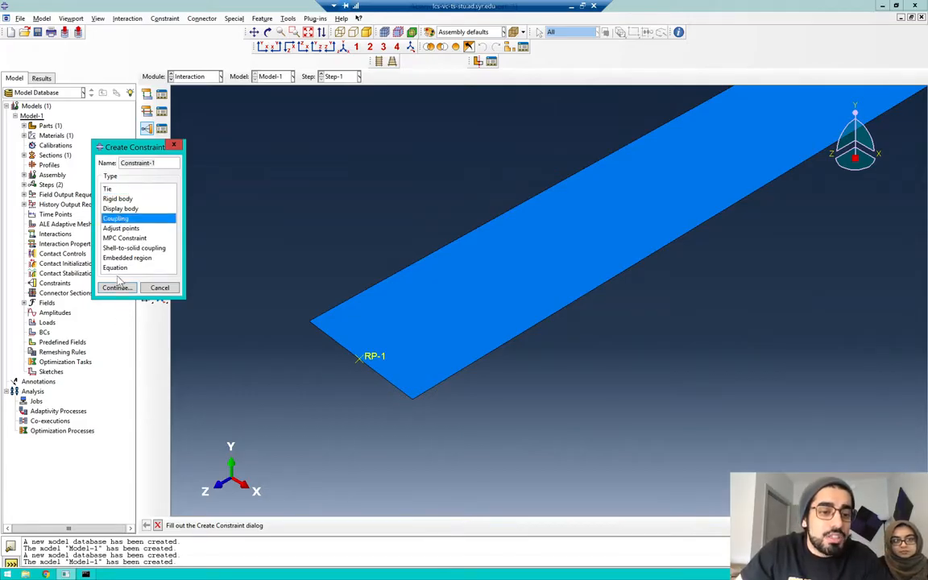
click(118, 287)
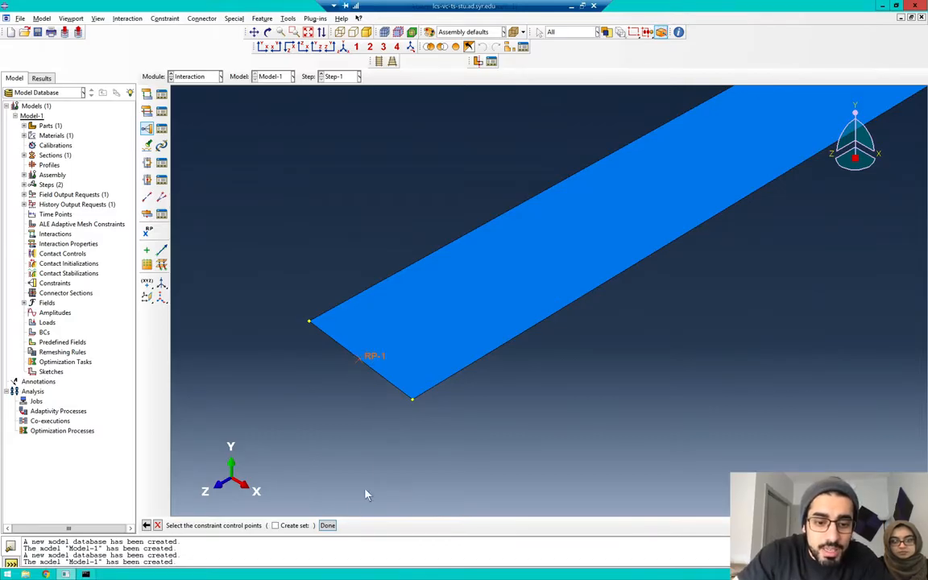
click(326, 525)
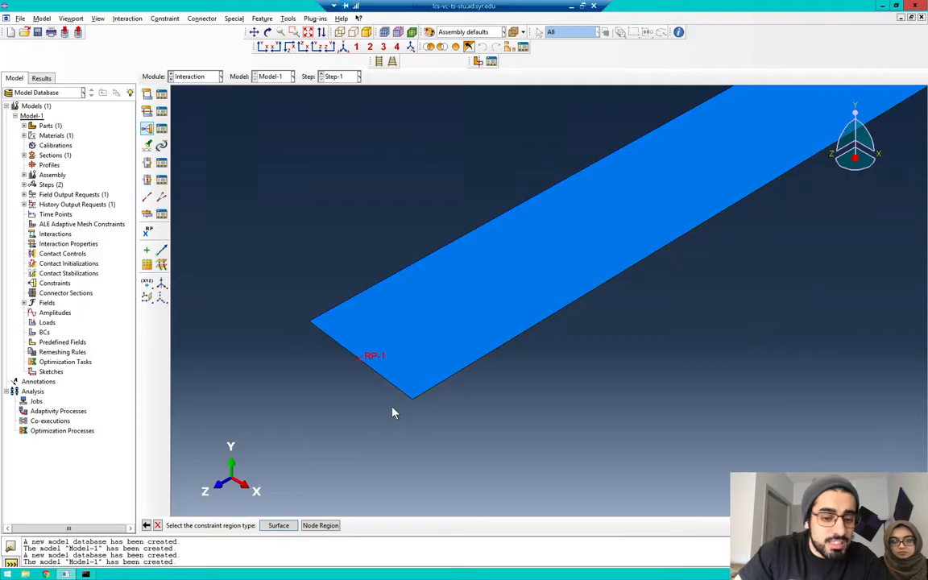
click(319, 524)
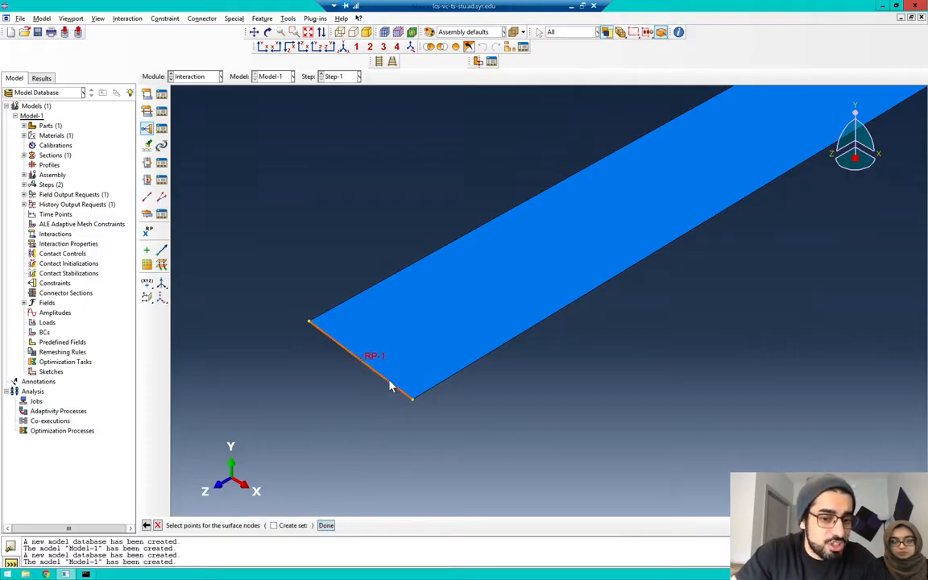
click(348, 356)
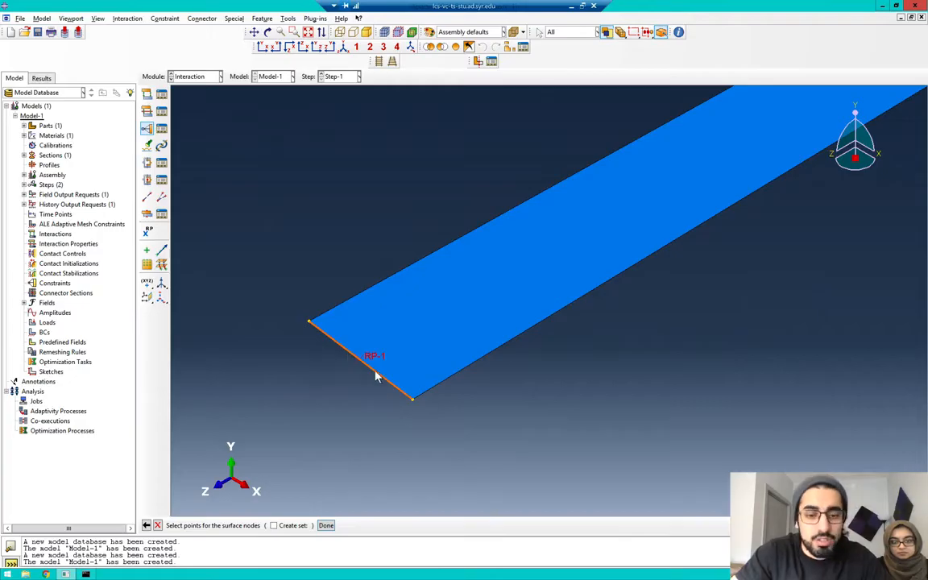
click(347, 350)
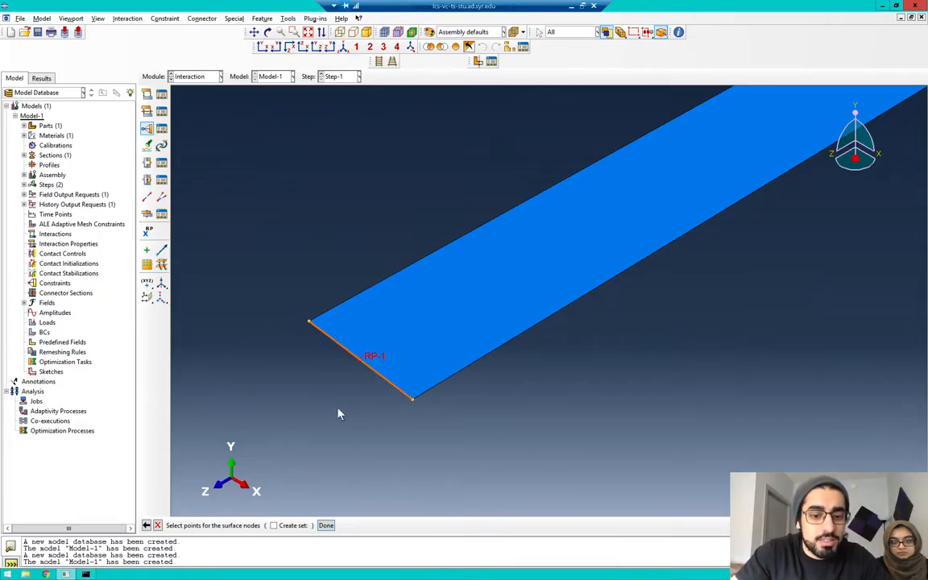
click(325, 525)
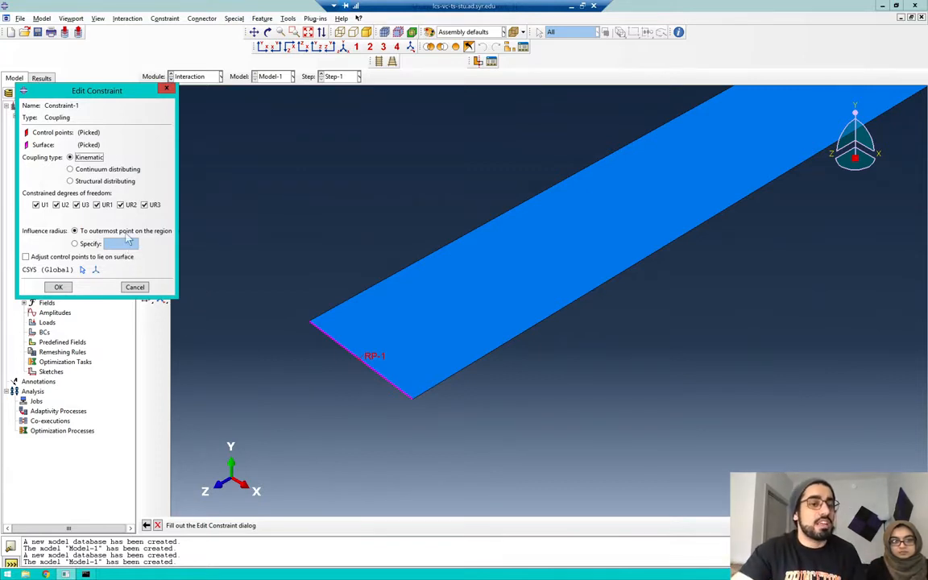
click(101, 182)
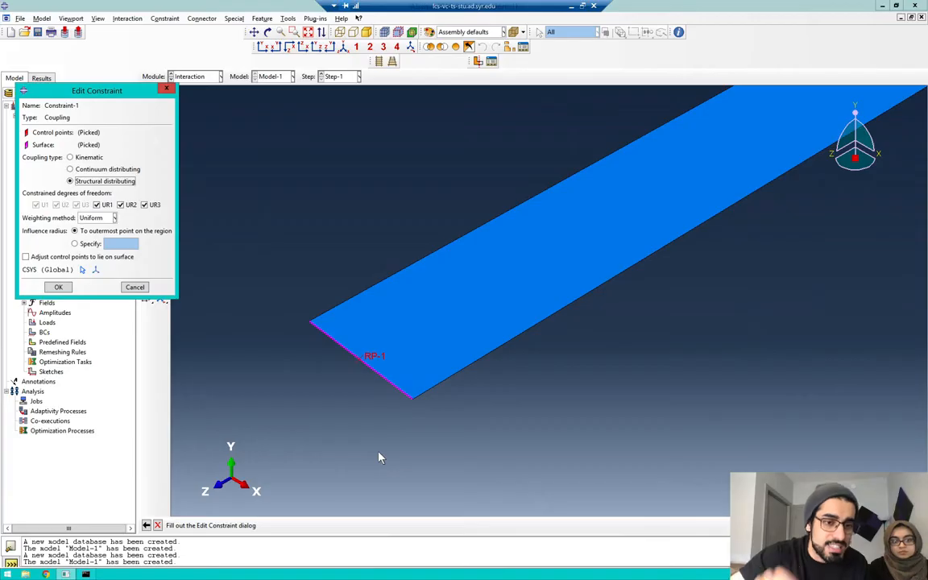
click(58, 287)
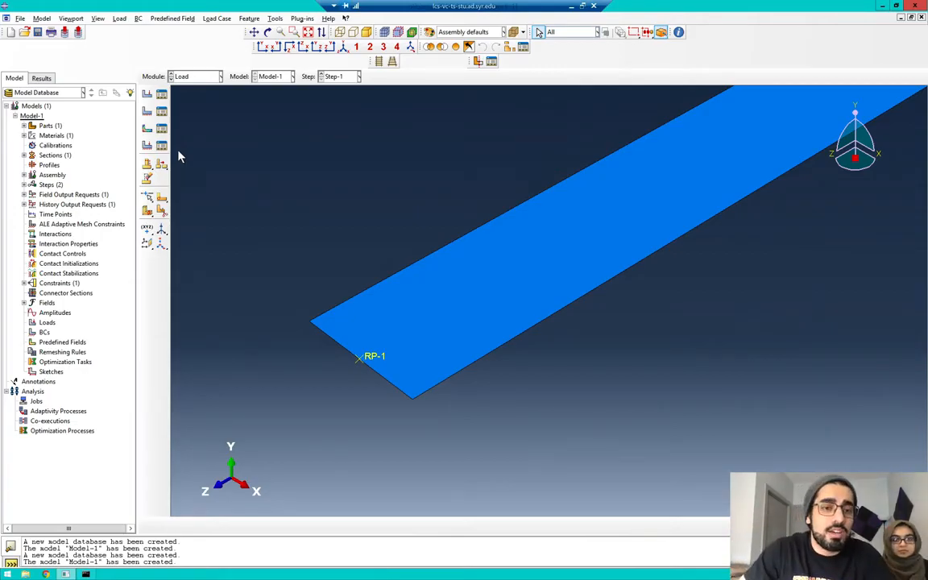
In the Load module, start a mechanical concentrated force load named oranges in Step-1.
click(147, 95)
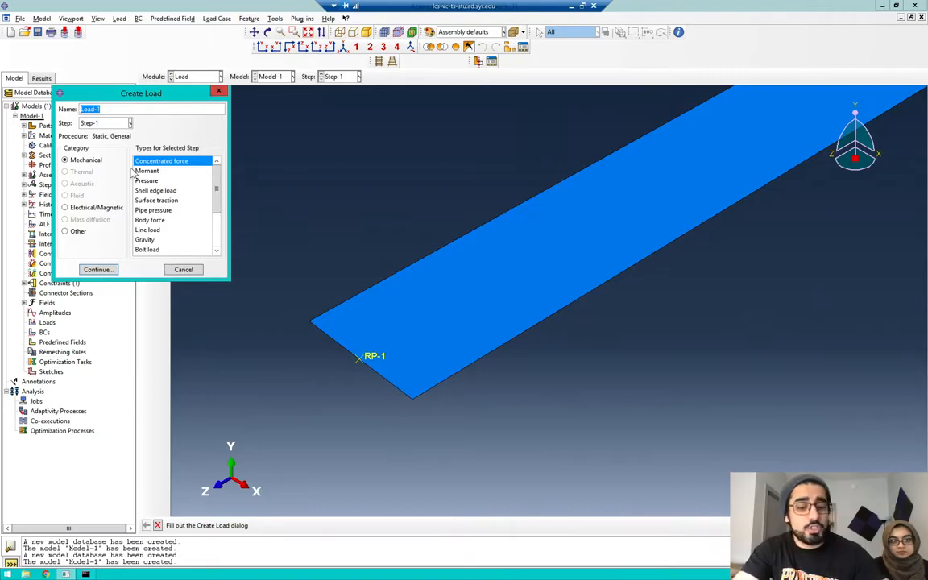
text(oranges)
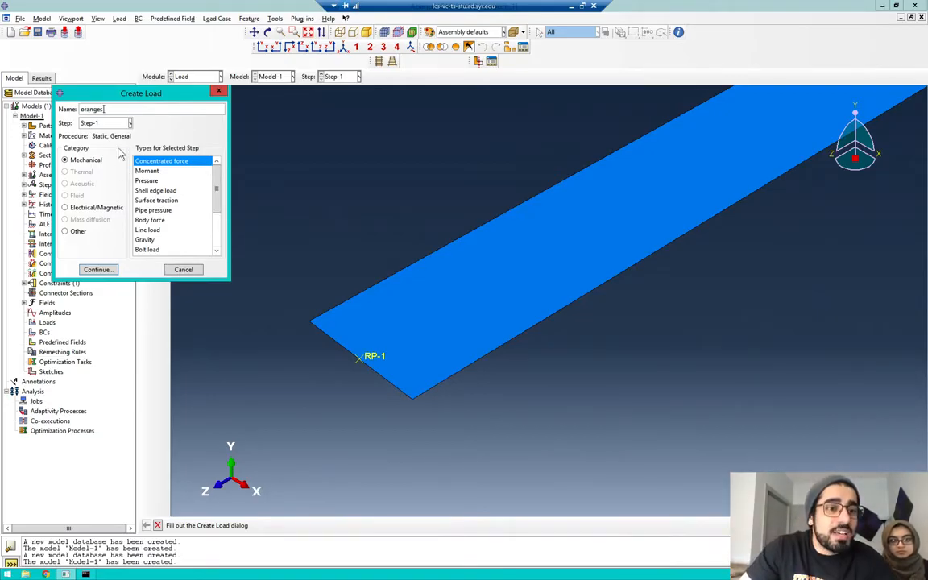
click(97, 123)
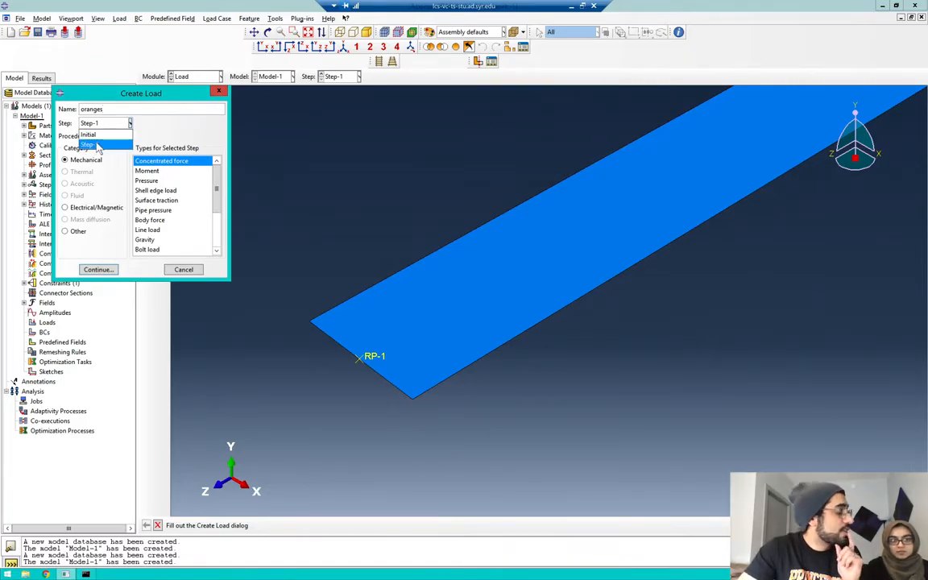
click(96, 145)
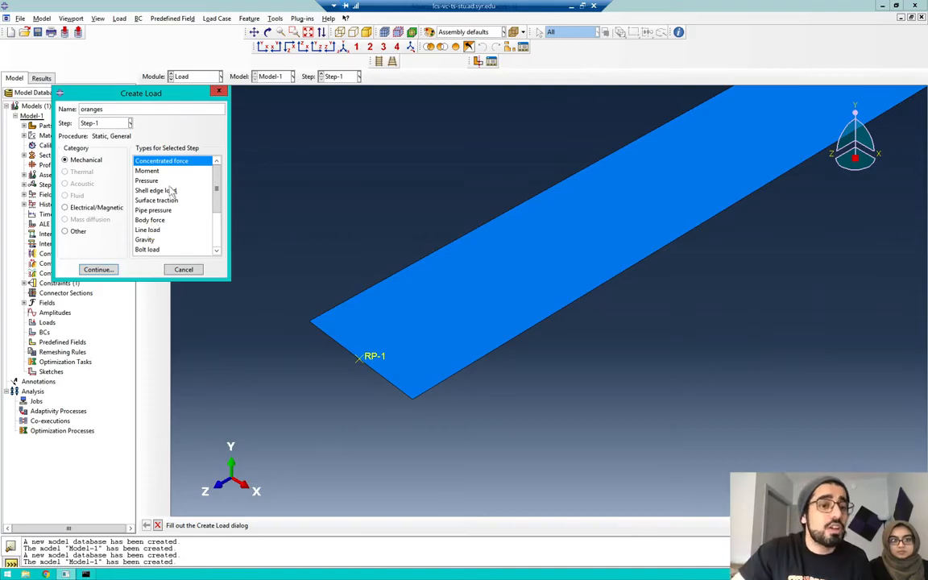
click(97, 270)
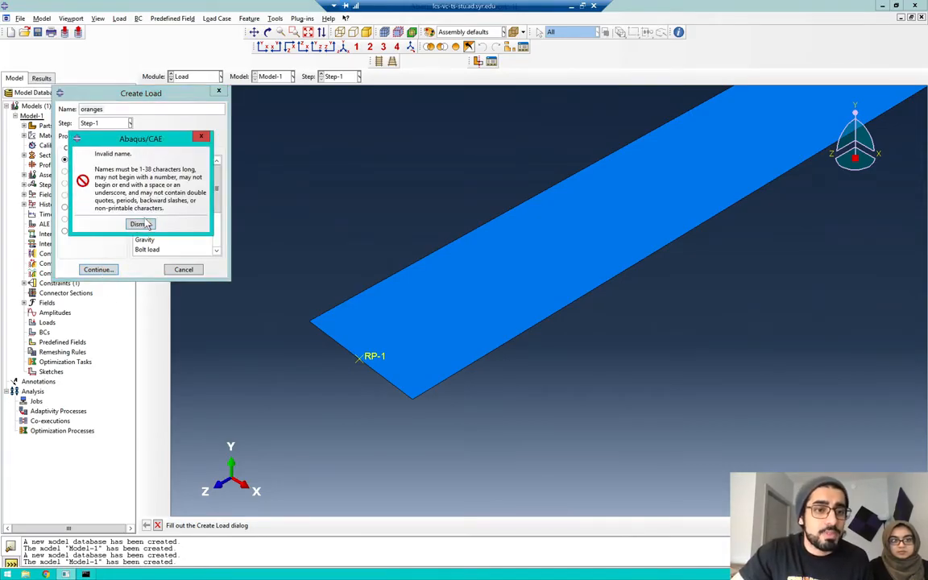
click(137, 223)
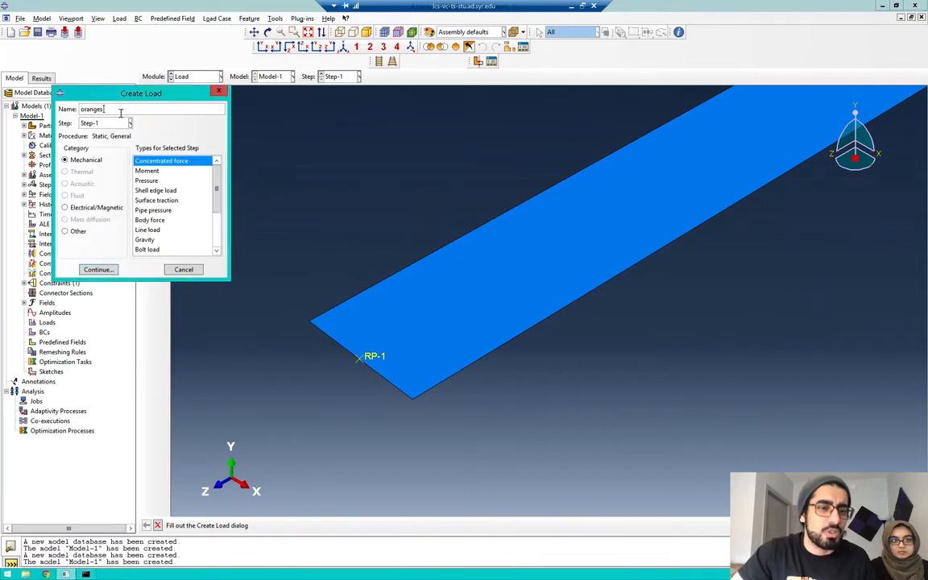
double_click(85, 110)
text(oranges)
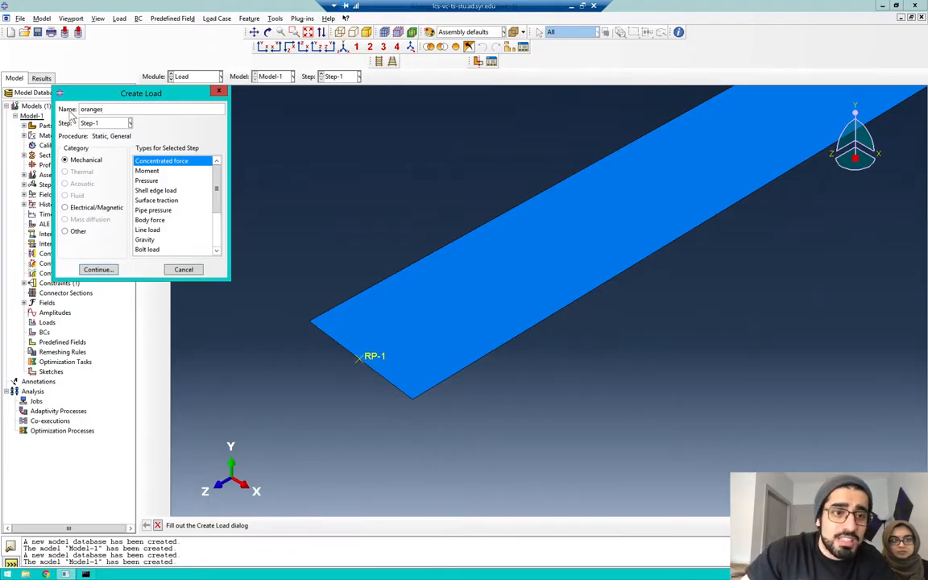
click(96, 269)
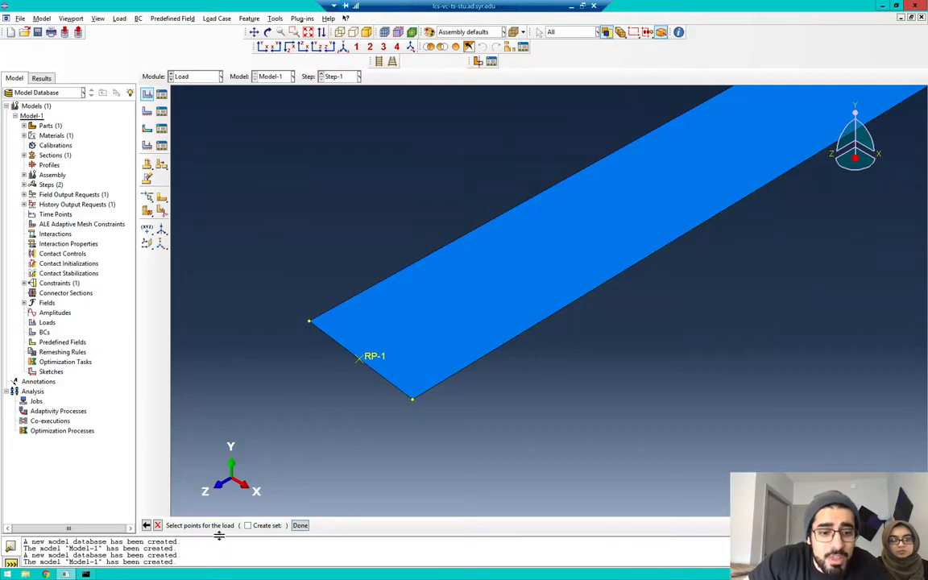
Enlarge the message area slightly and assign reference point RP-1 as the point for the load.
drag(221, 532, 239, 439)
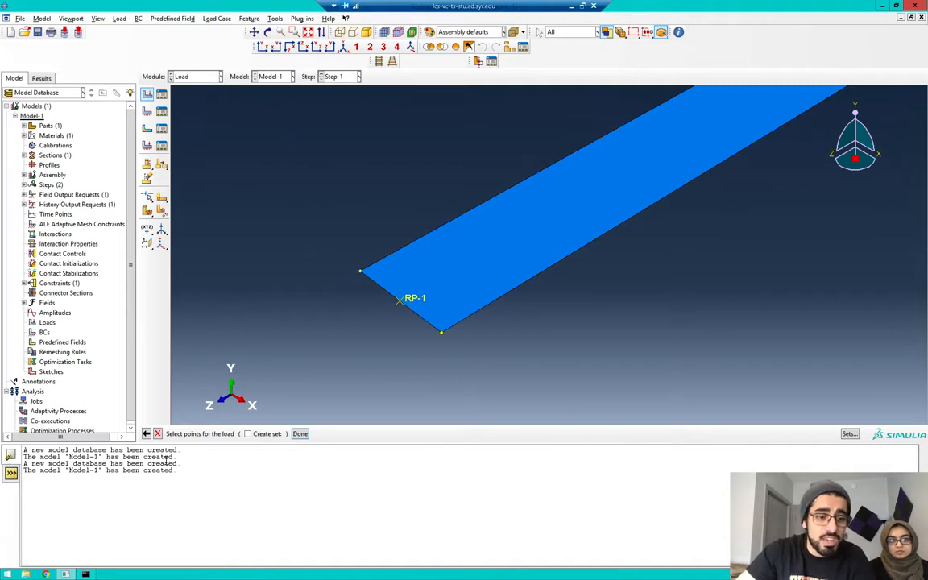
drag(226, 441, 205, 500)
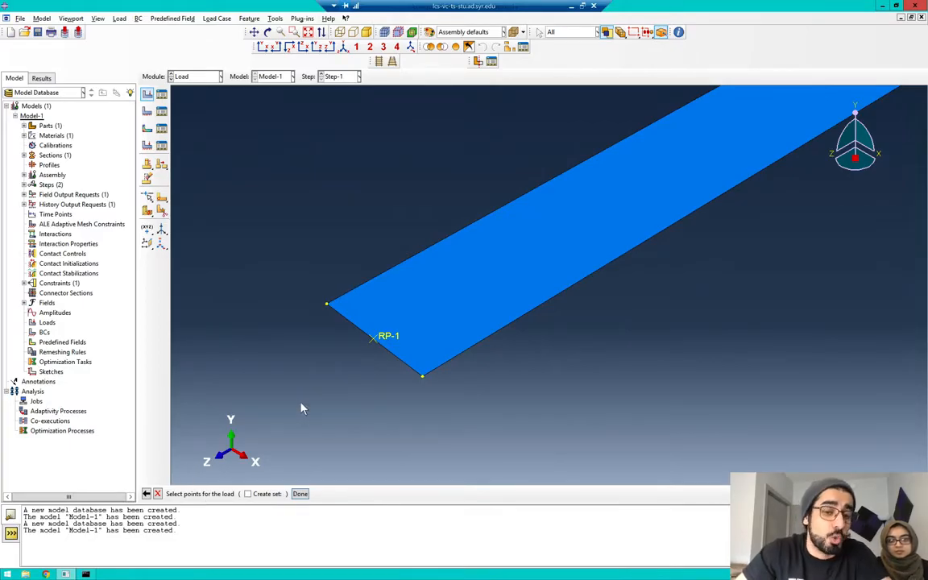
click(375, 341)
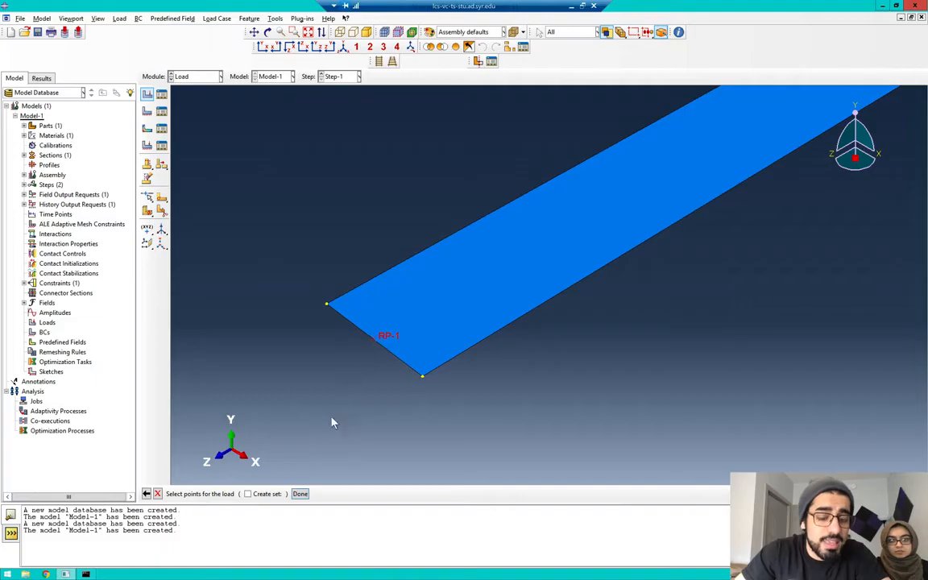
click(300, 494)
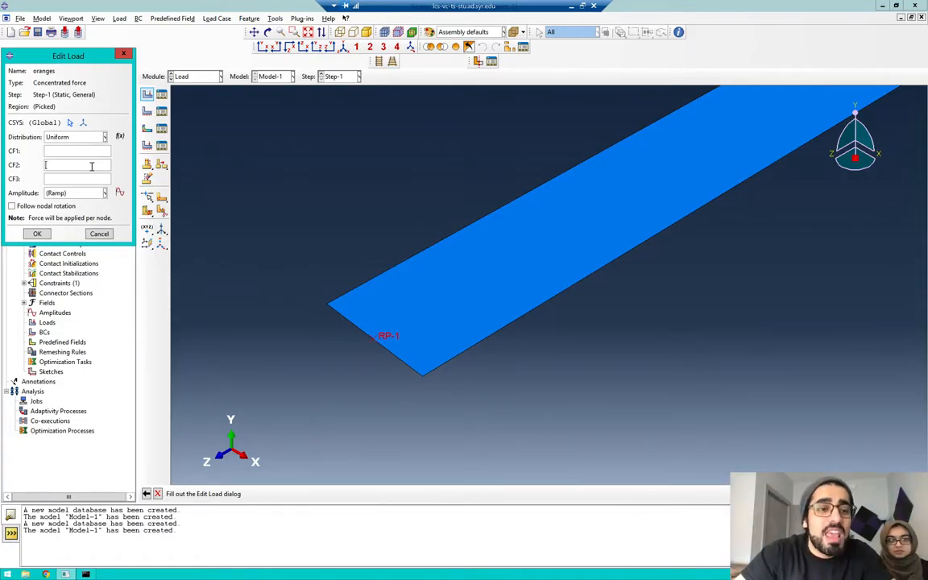
Look up the applied load on slide 4 of the PowerPoint presentation, and set the Abaqus load's CF2 to -4.46.
key(ctrl+Right)
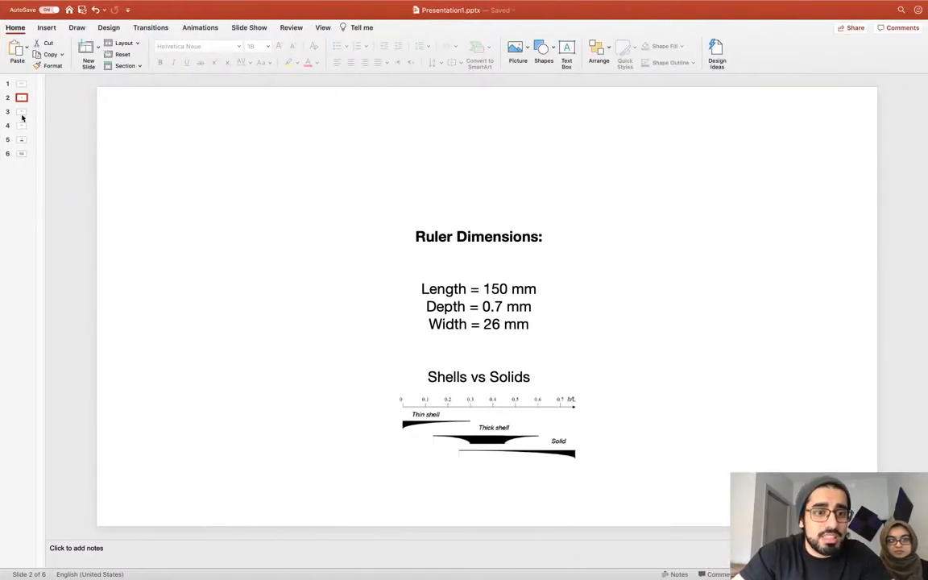
click(21, 114)
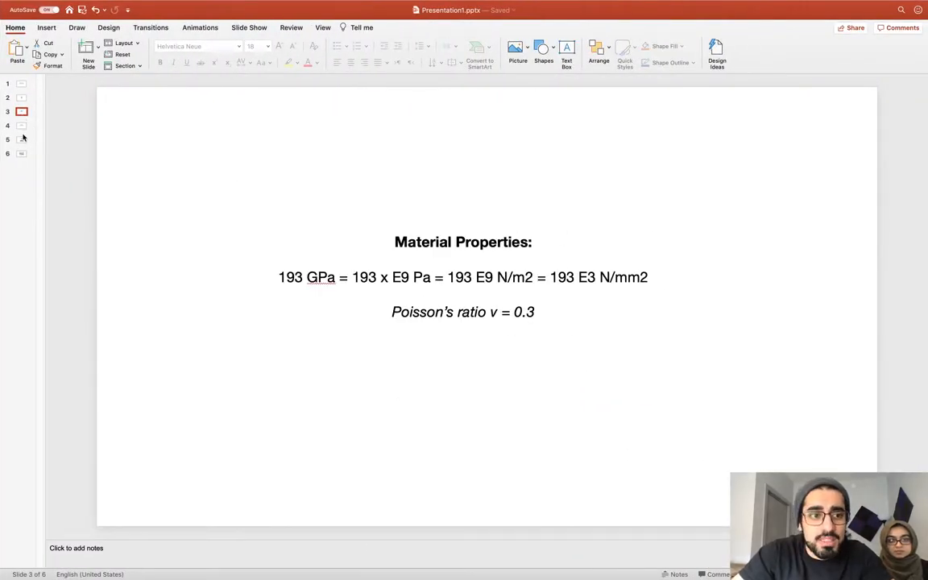
click(22, 125)
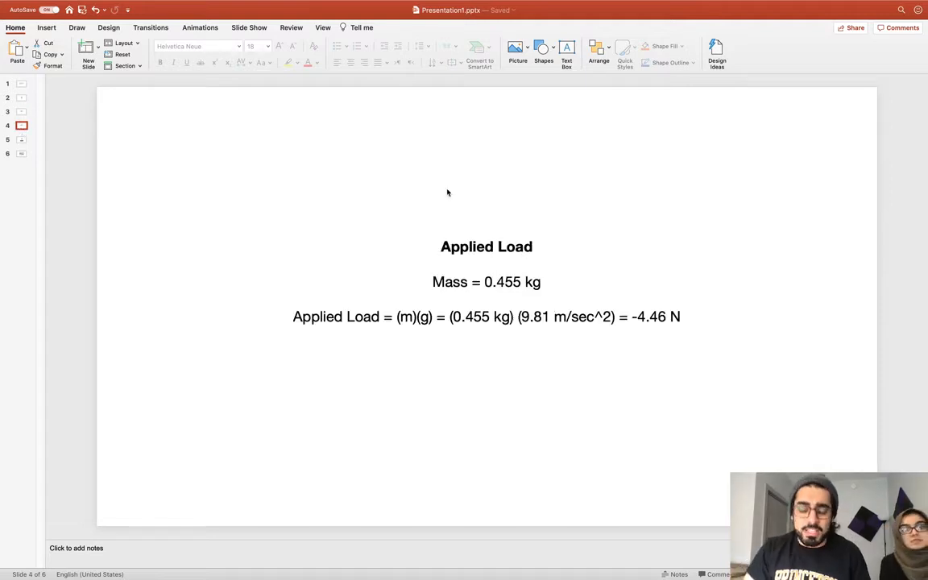
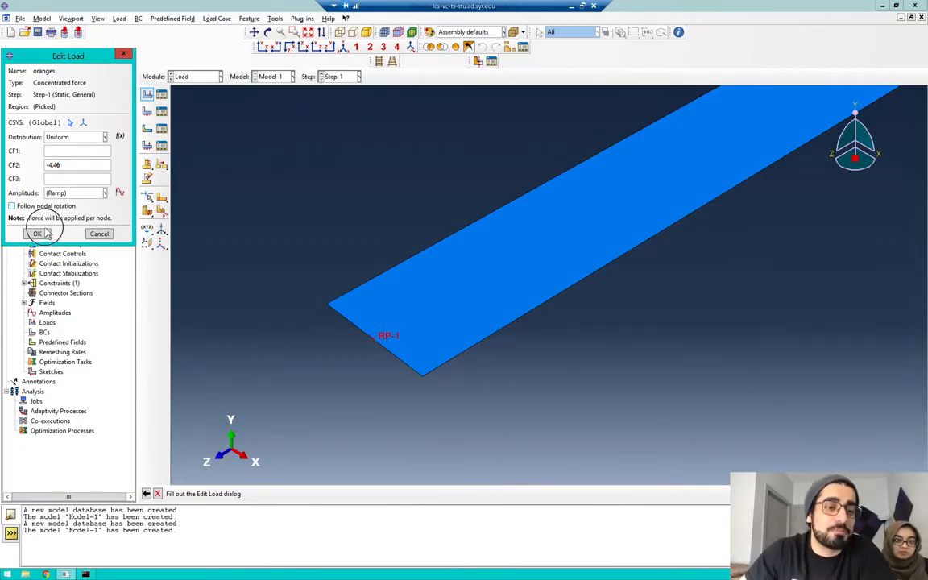
click(37, 233)
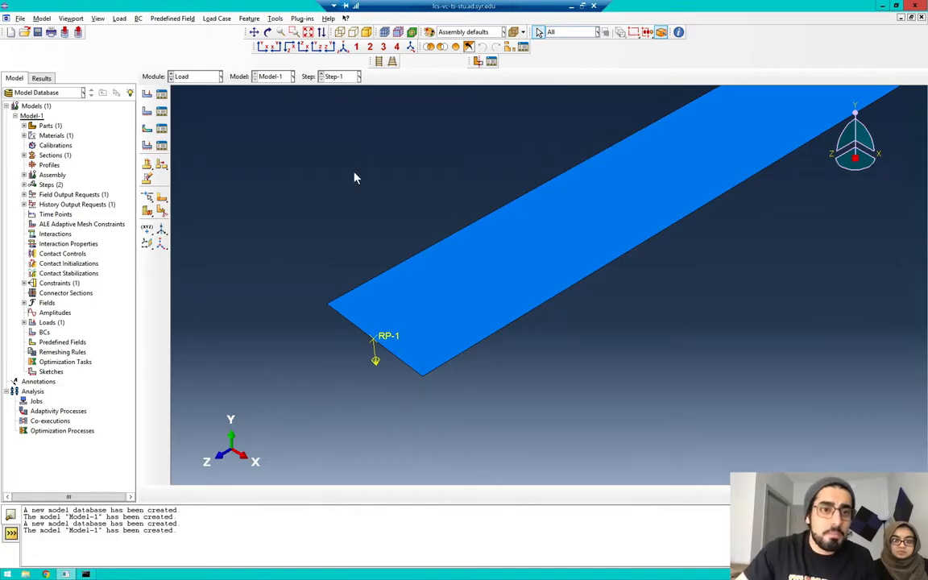
click(178, 76)
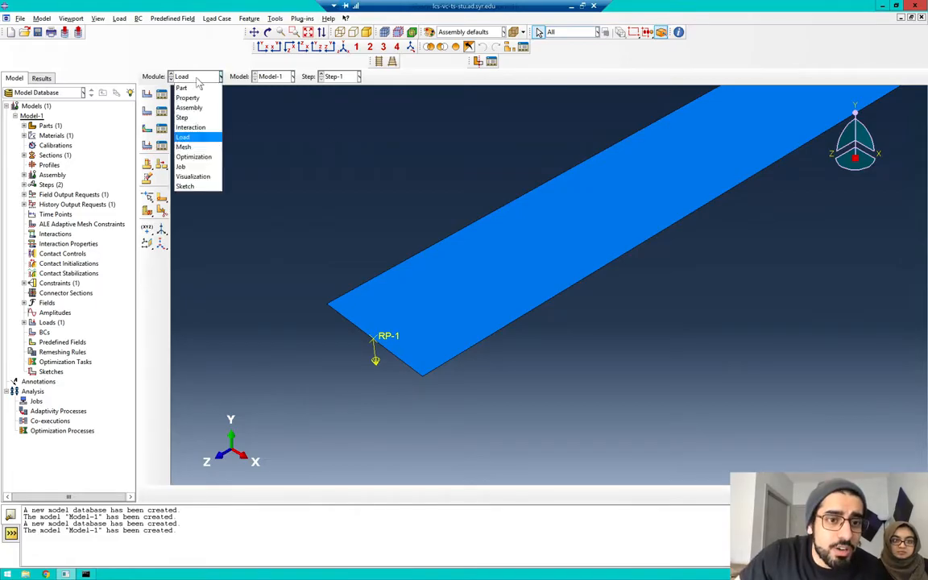
click(197, 140)
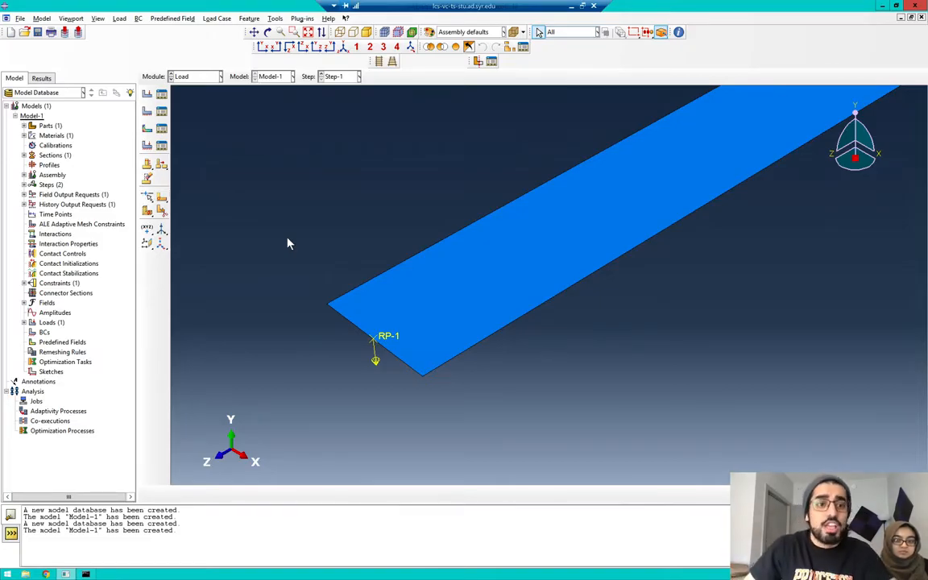
Start a mechanical Symmetry/Antisymmetry/Encastre boundary condition named table in the Initial step.
click(148, 114)
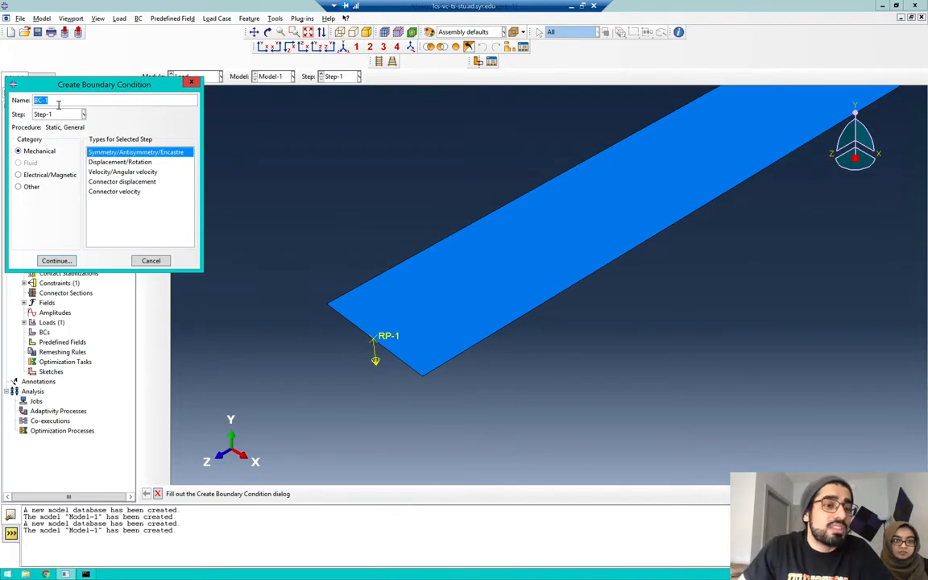
text(table)
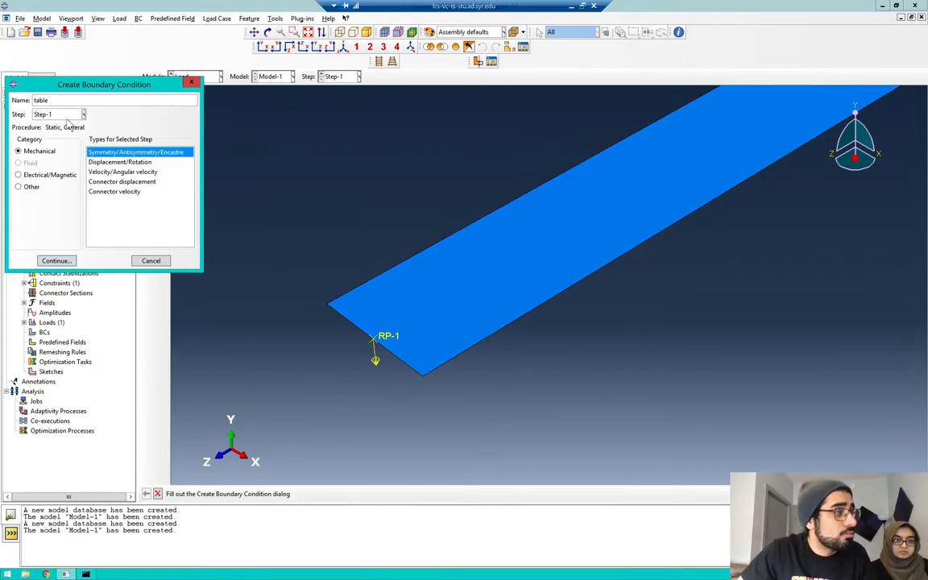
click(63, 114)
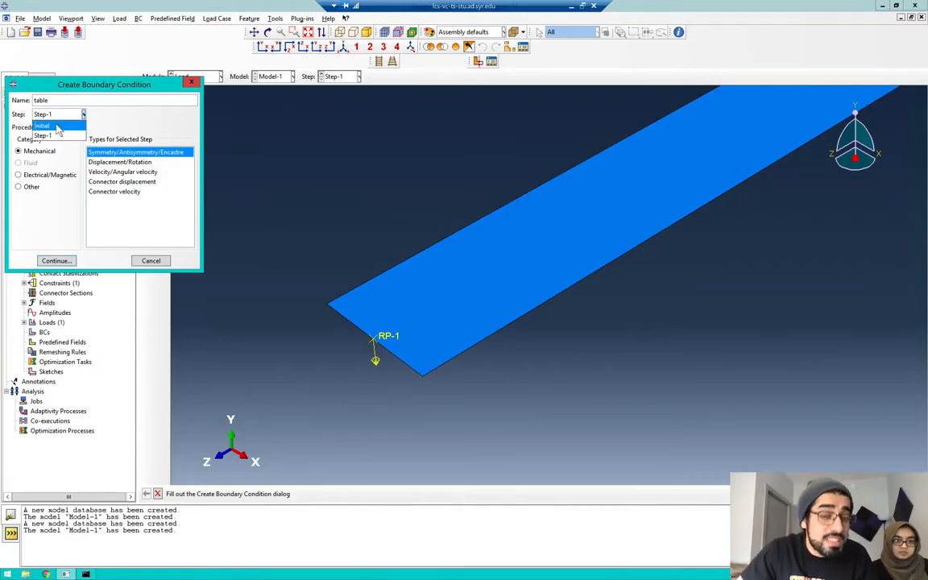
click(58, 128)
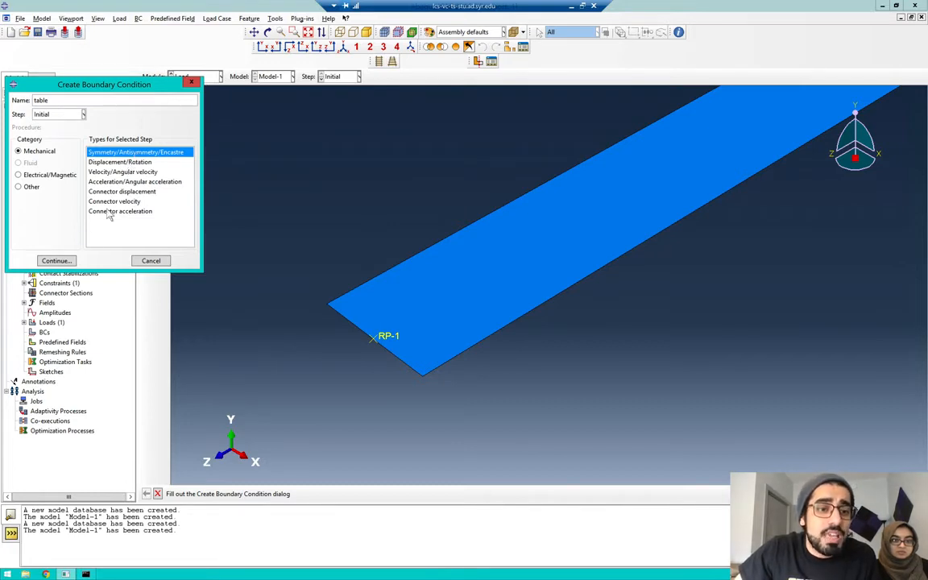
click(58, 259)
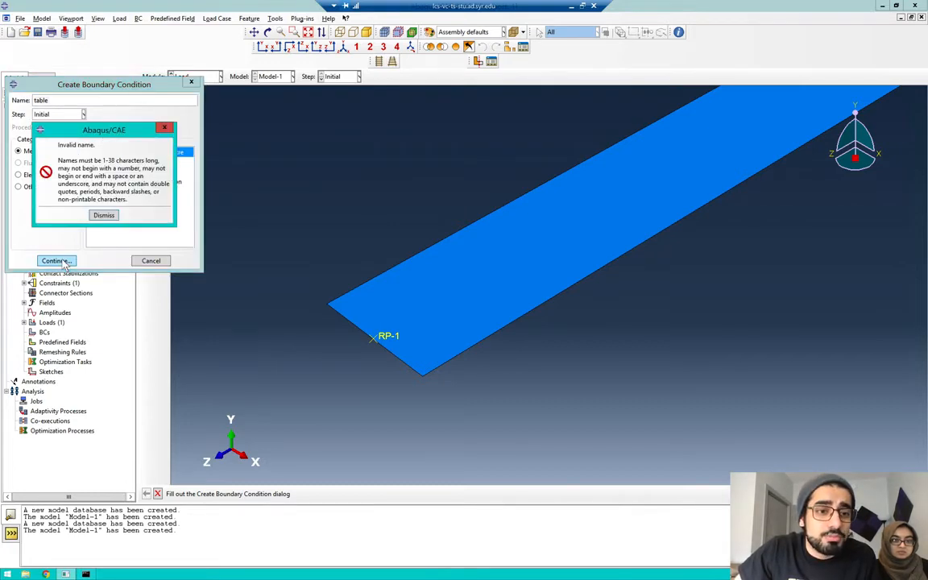
click(104, 215)
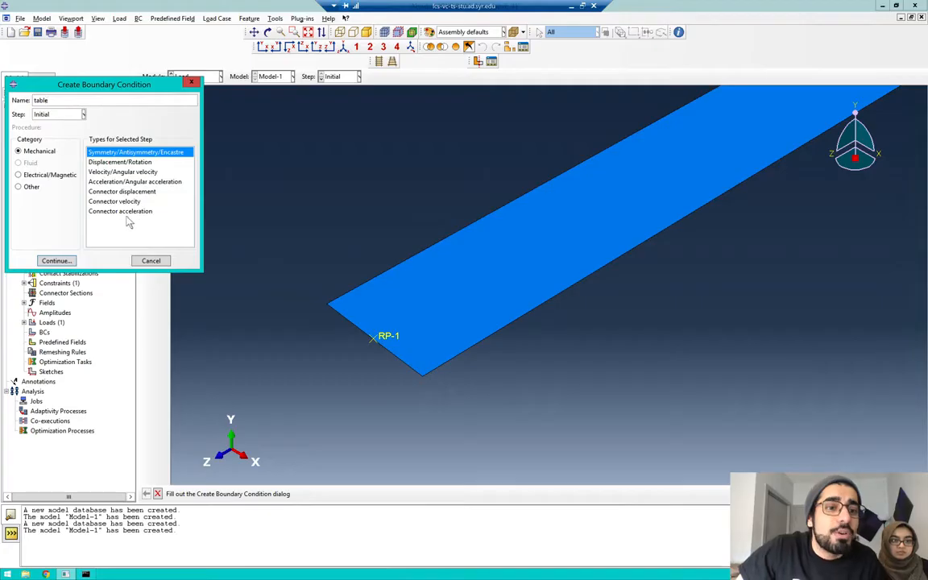
click(55, 261)
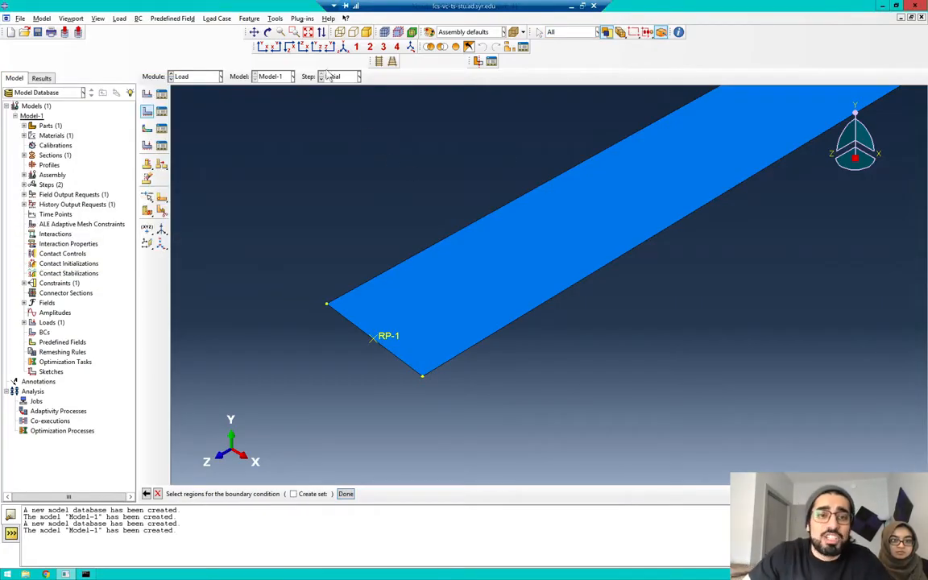
Assign the ruler's far short edge, opposite RP-1, as the boundary condition region and fix it with ENCASTRE.
click(262, 47)
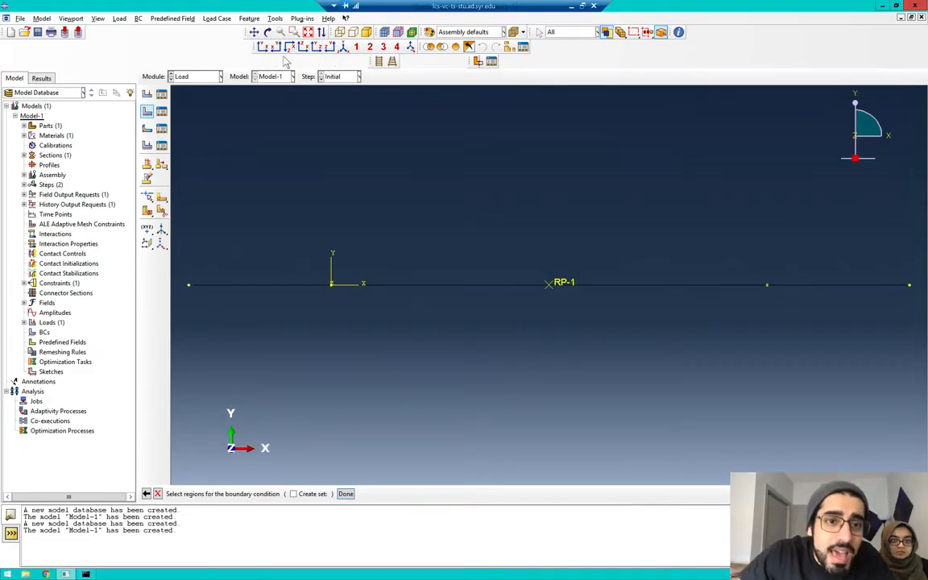
click(275, 47)
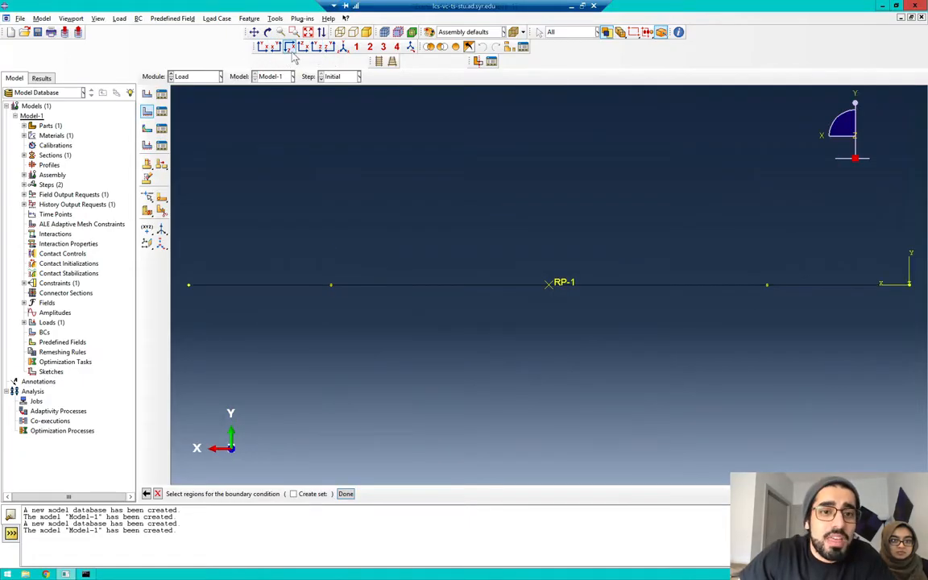
click(290, 47)
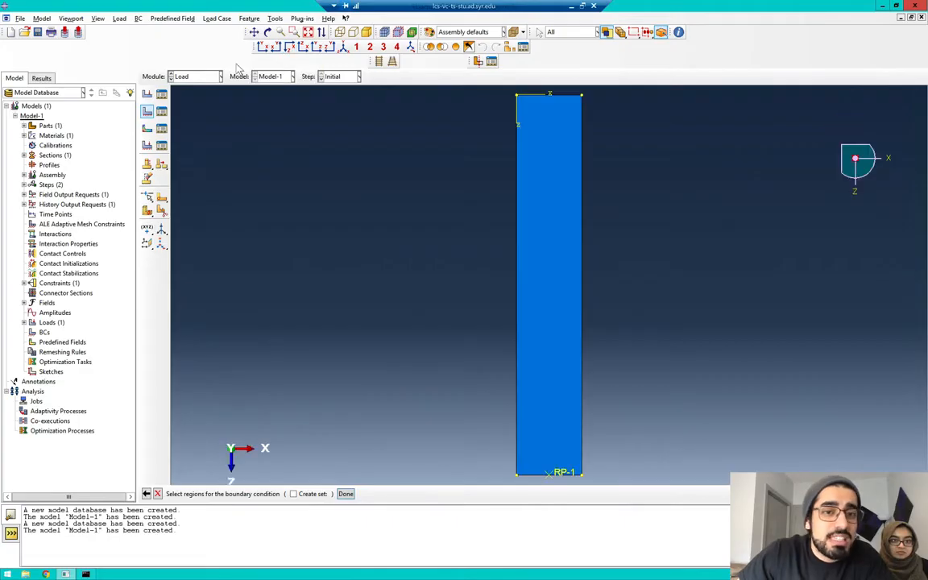
click(343, 47)
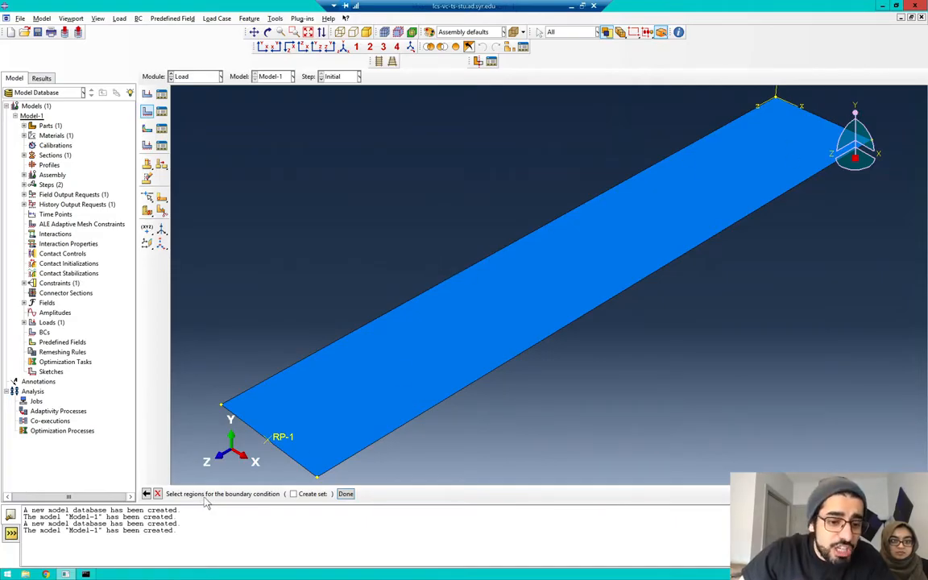
click(816, 118)
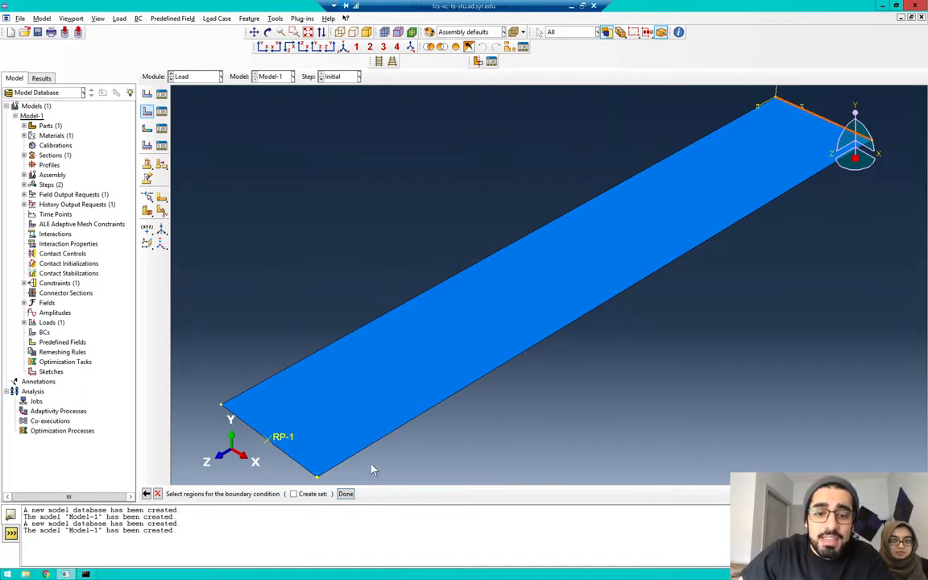
click(346, 492)
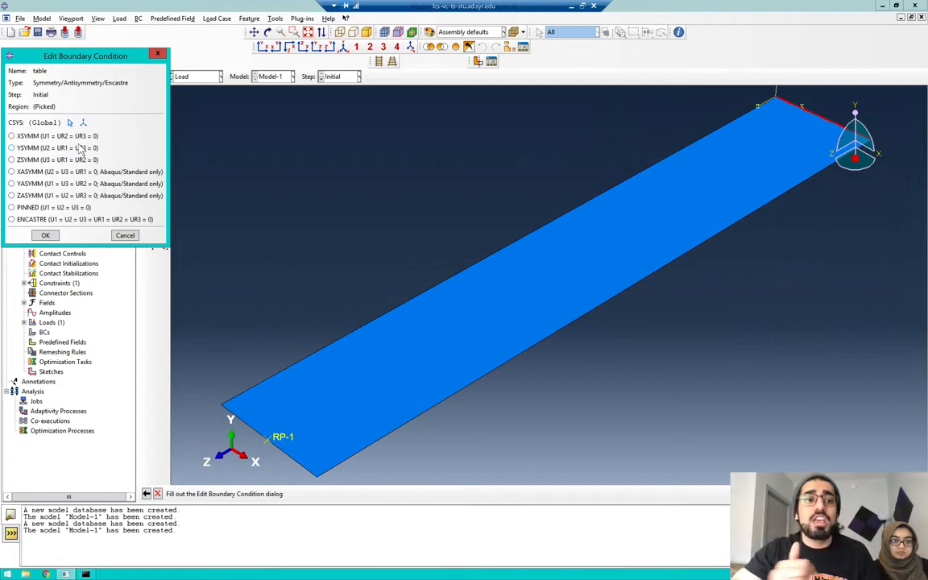
click(59, 219)
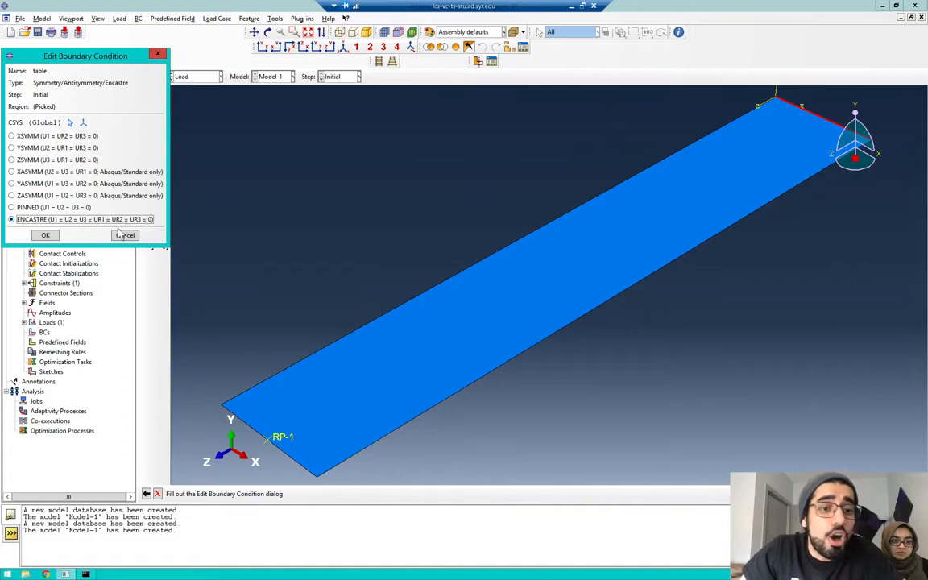
click(50, 237)
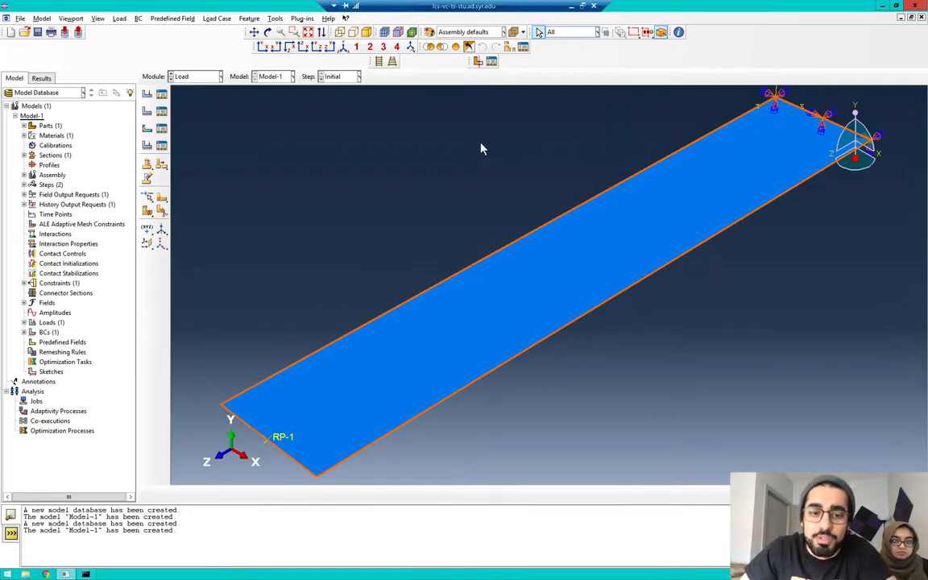
Switch to the Mesh module and try to seed the ruler's part instance in the assembly.
click(199, 77)
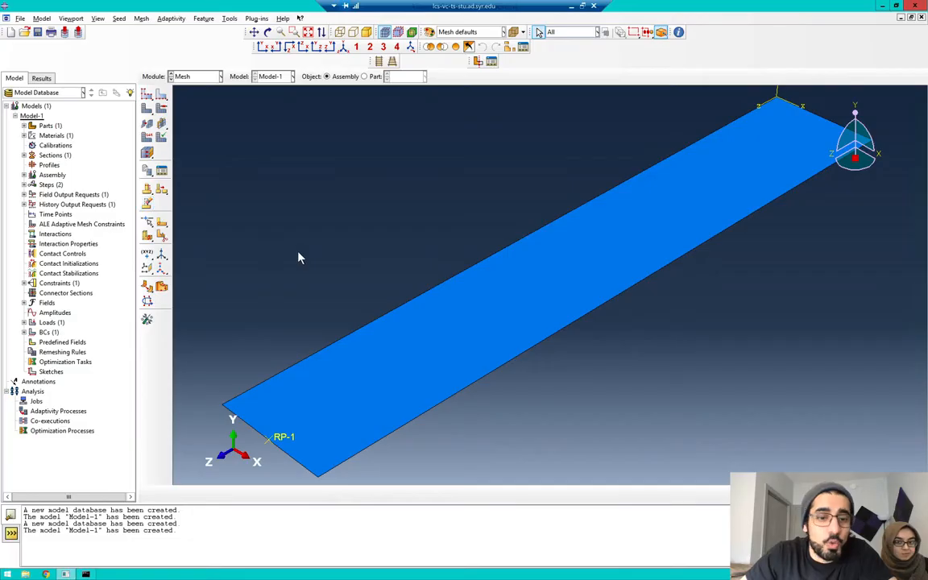
scroll(298, 256, up, 5)
scroll(298, 257, down, 5)
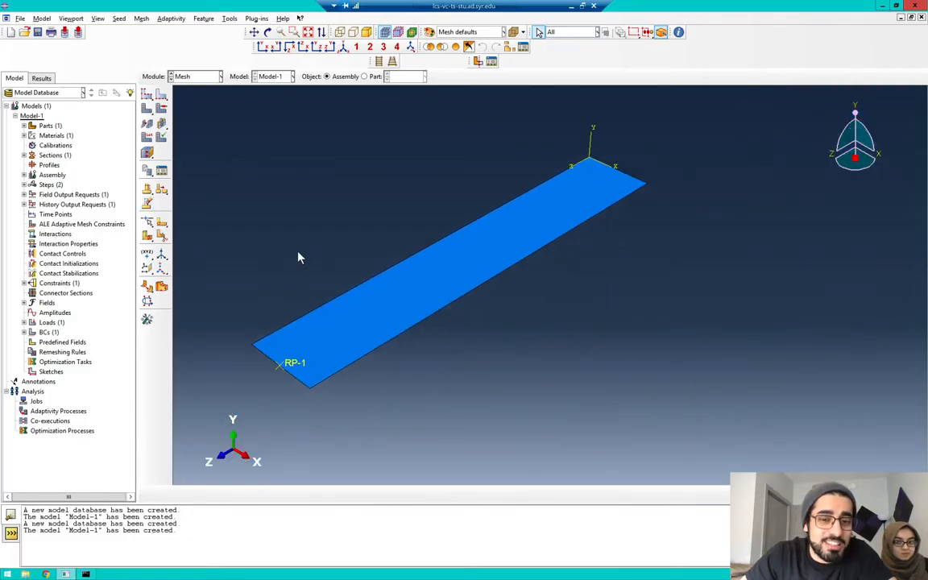
click(254, 31)
drag(387, 277, 449, 287)
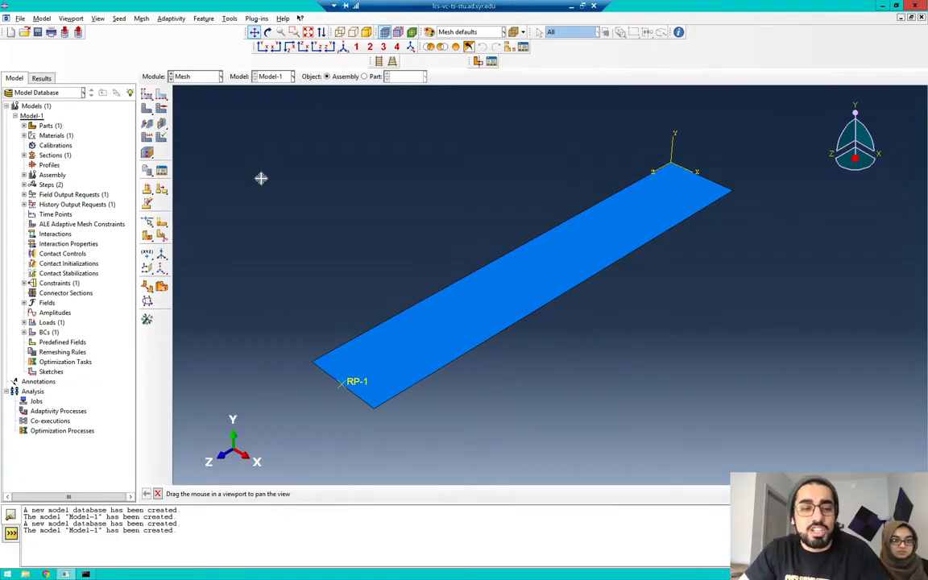
key(Escape)
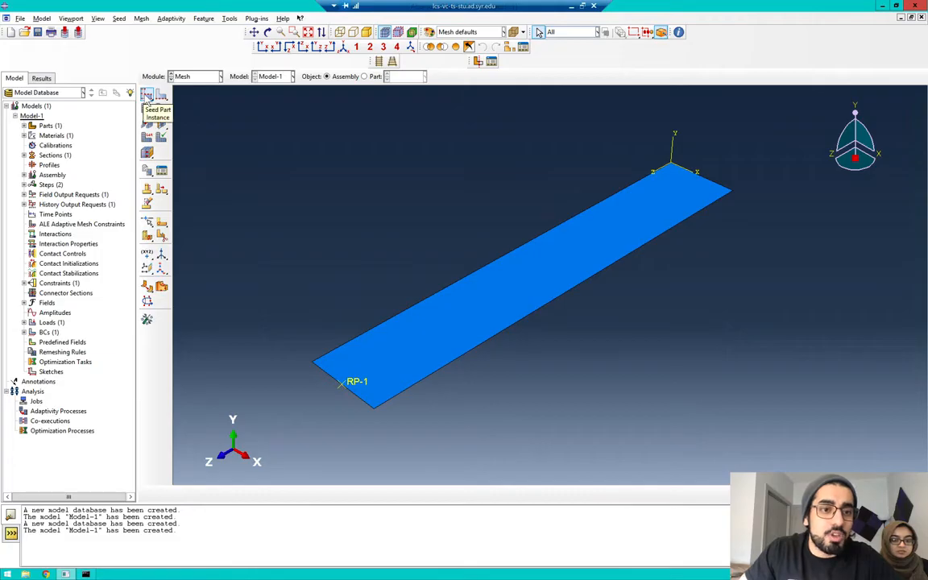
click(146, 95)
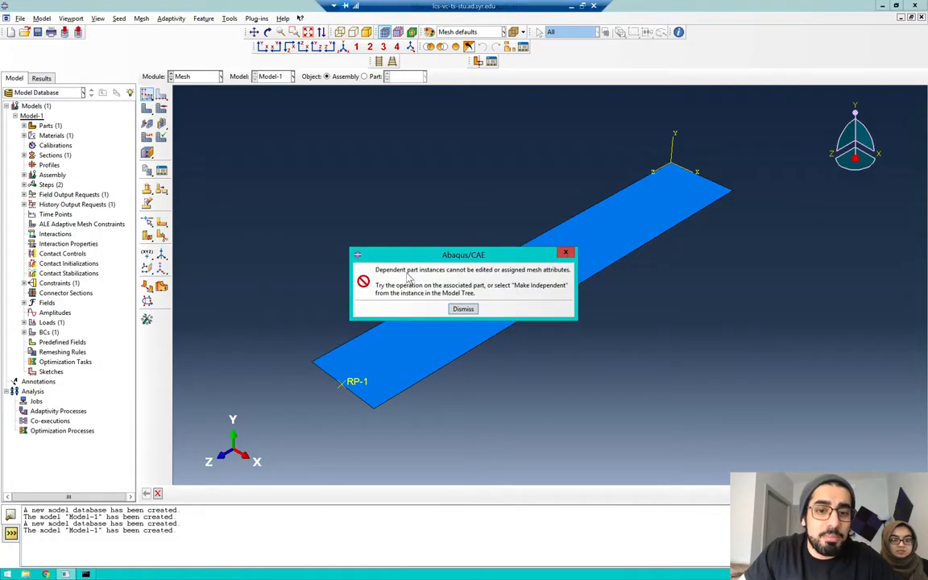
click(473, 310)
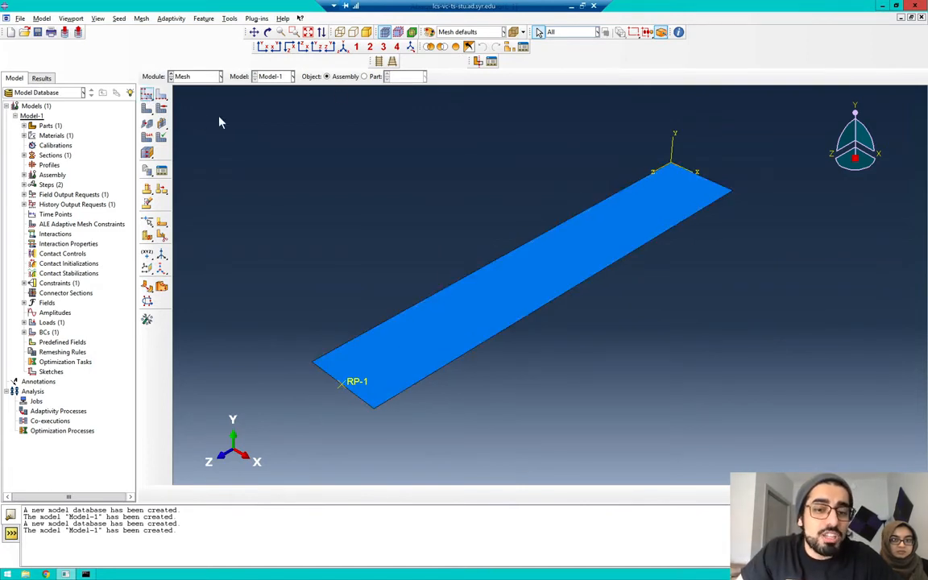
Make Part-1 the object for meshing and assign global seeds with an approximate size of 1.
click(364, 75)
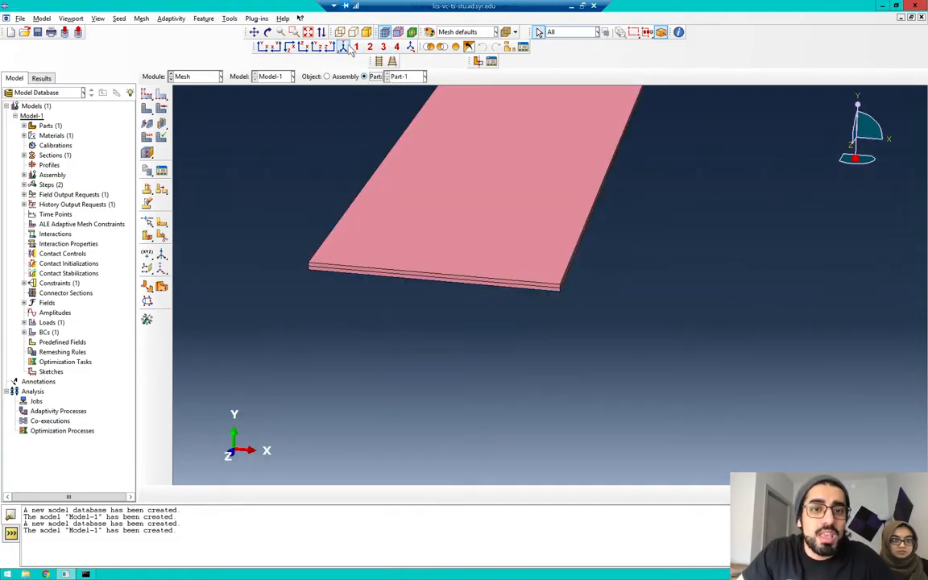
click(316, 46)
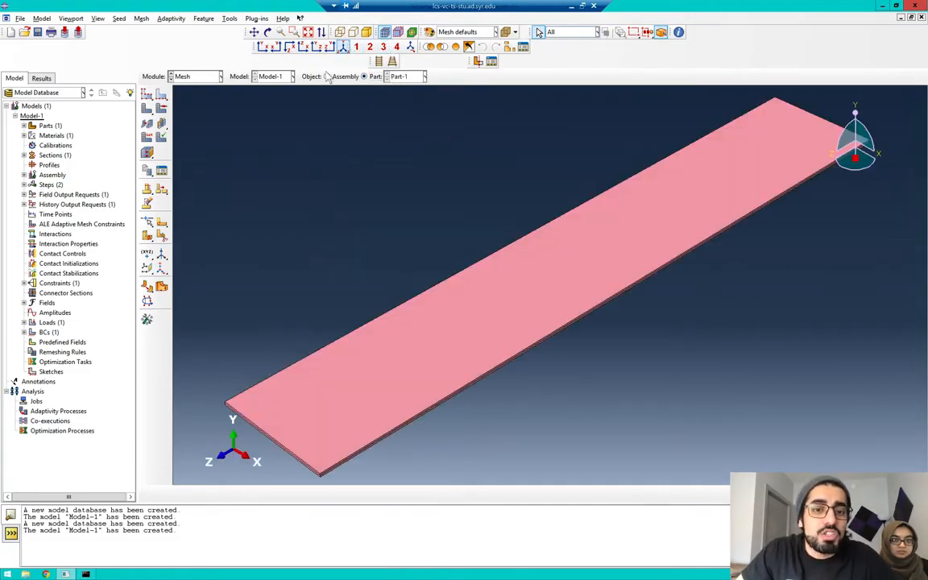
click(147, 95)
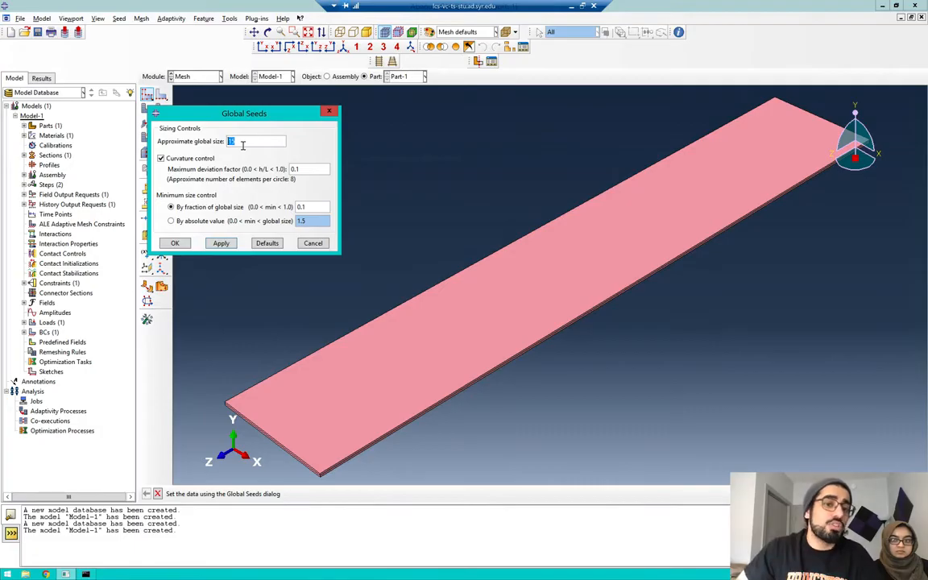
text(1)
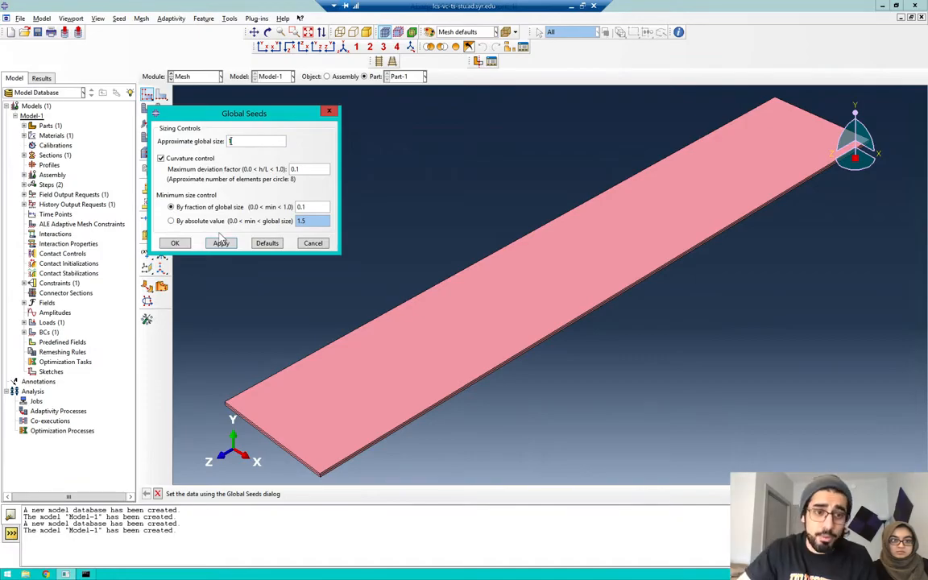
click(178, 244)
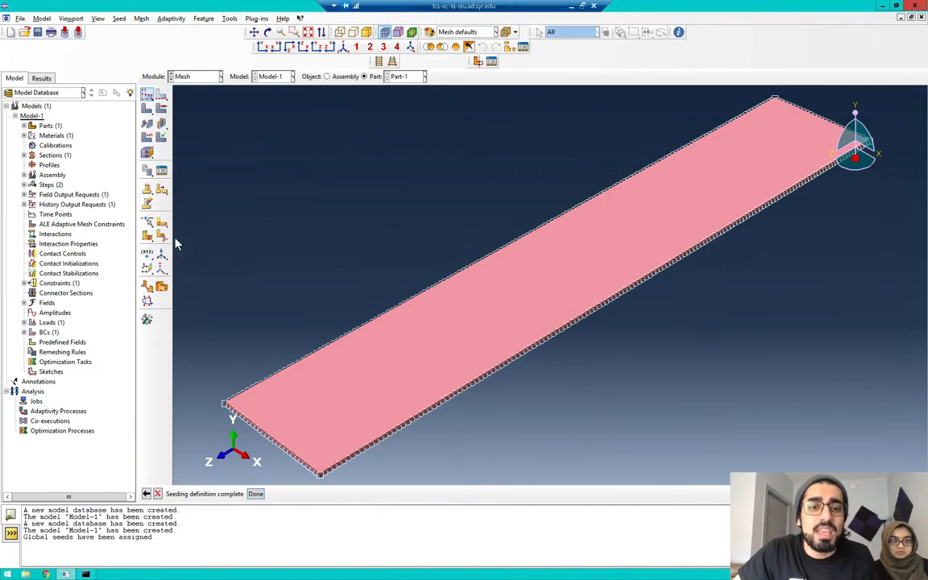
Check the seeds along the ruler's edges, mesh Part-1, and inspect the generated elements.
scroll(393, 457, down, 2)
scroll(446, 441, up, 5)
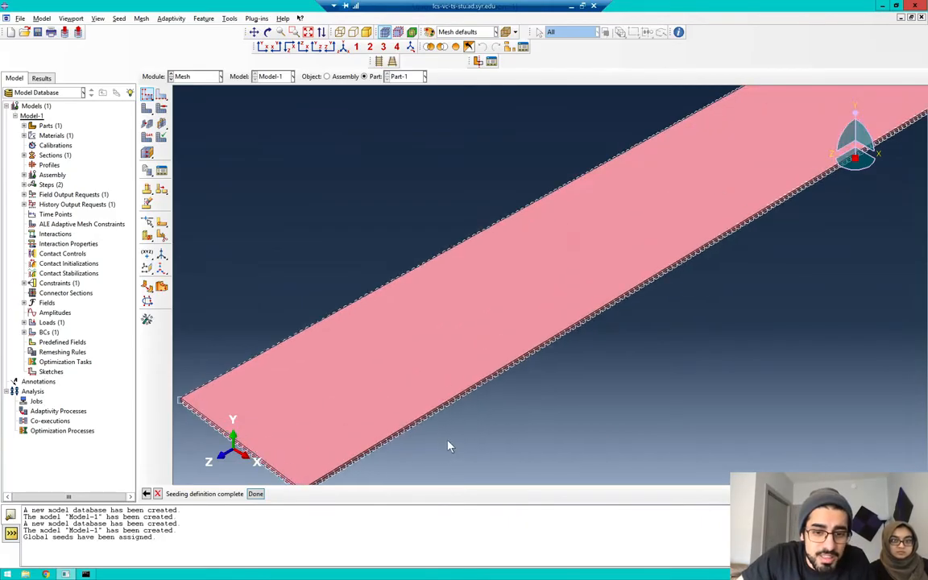
scroll(398, 386, up, 1)
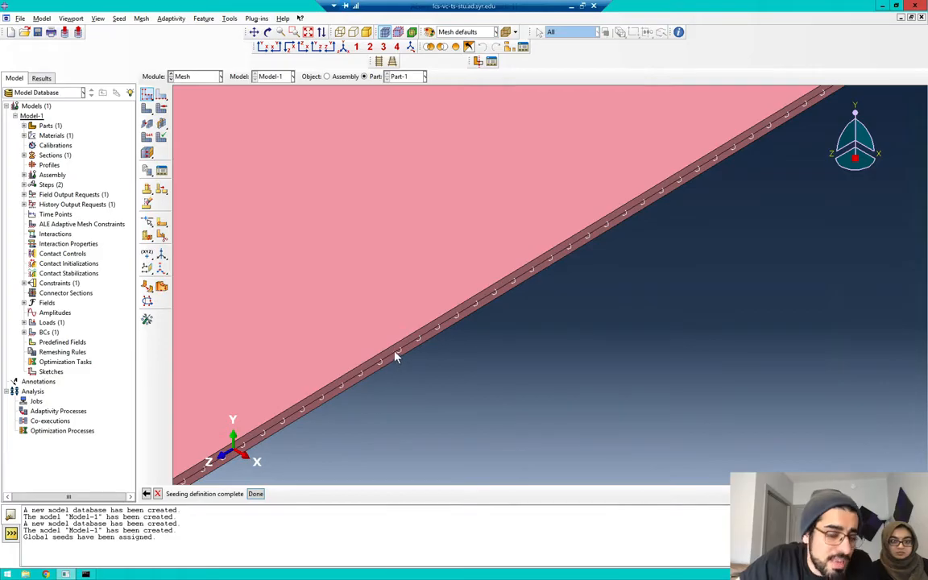
scroll(395, 356, down, 3)
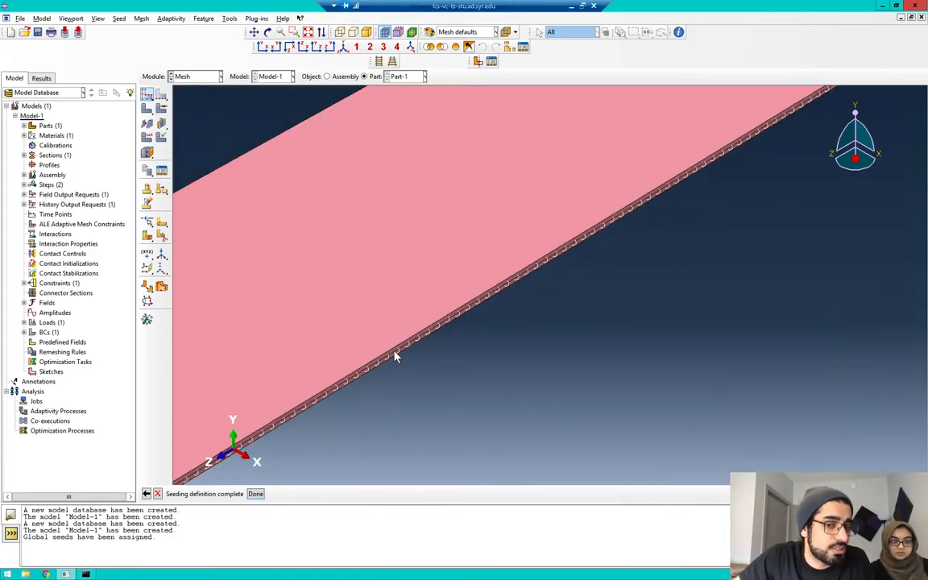
scroll(394, 357, down, 4)
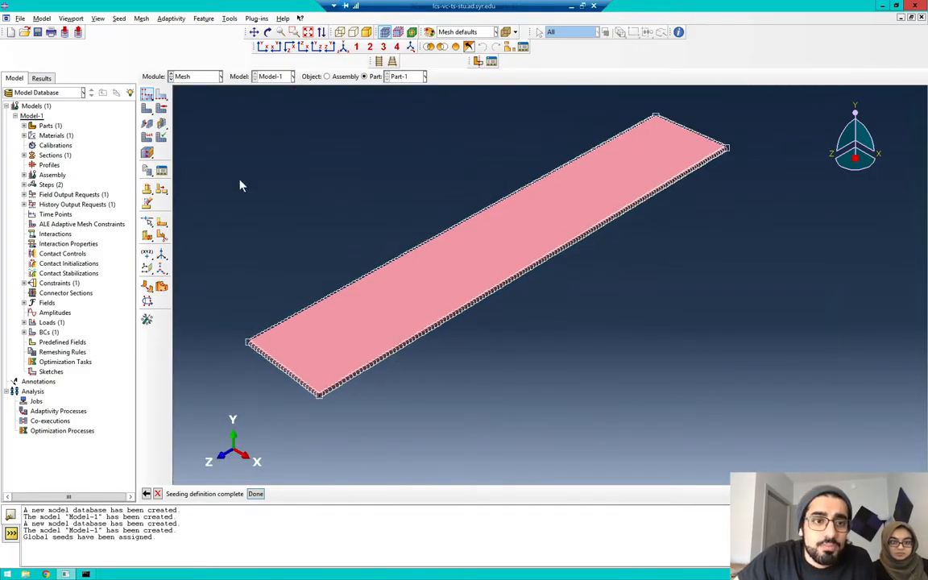
click(152, 110)
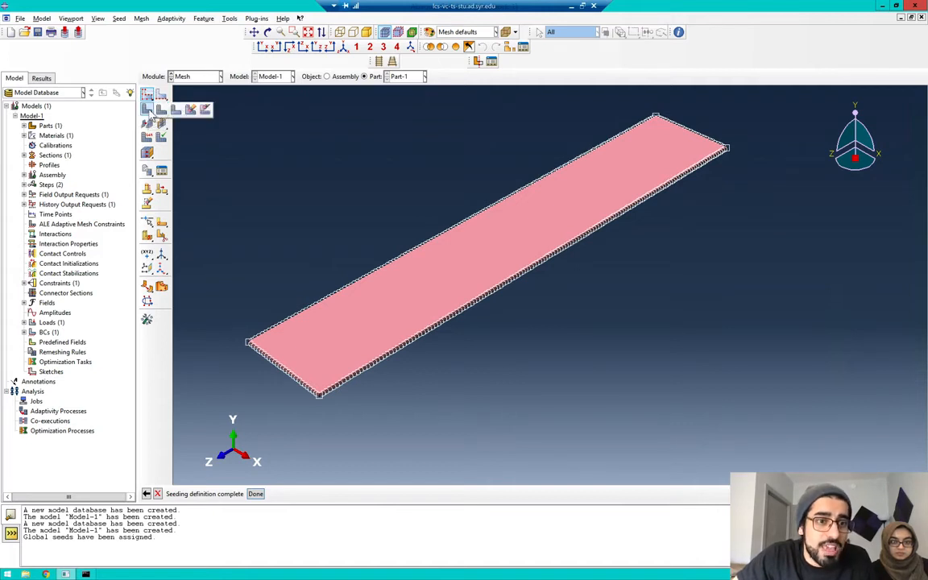
click(146, 108)
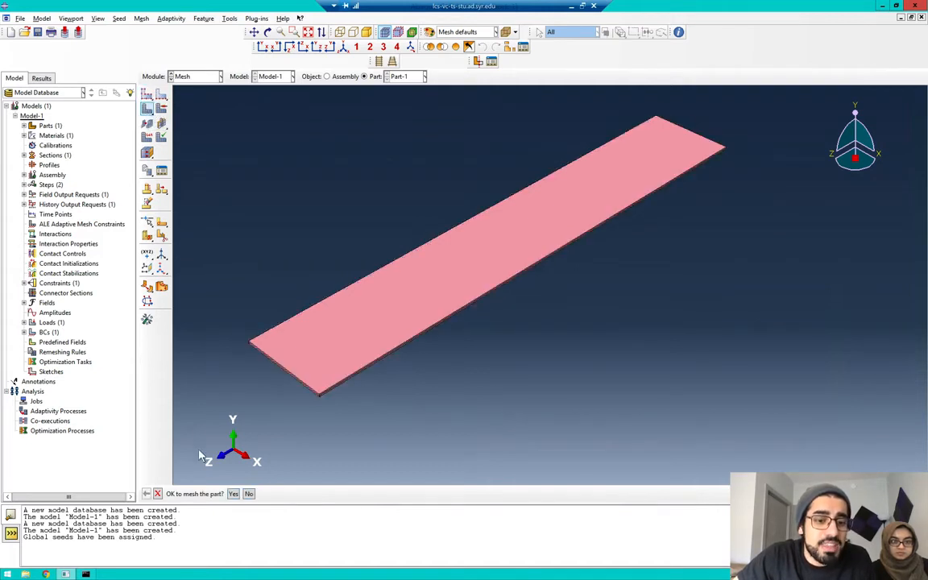
click(233, 494)
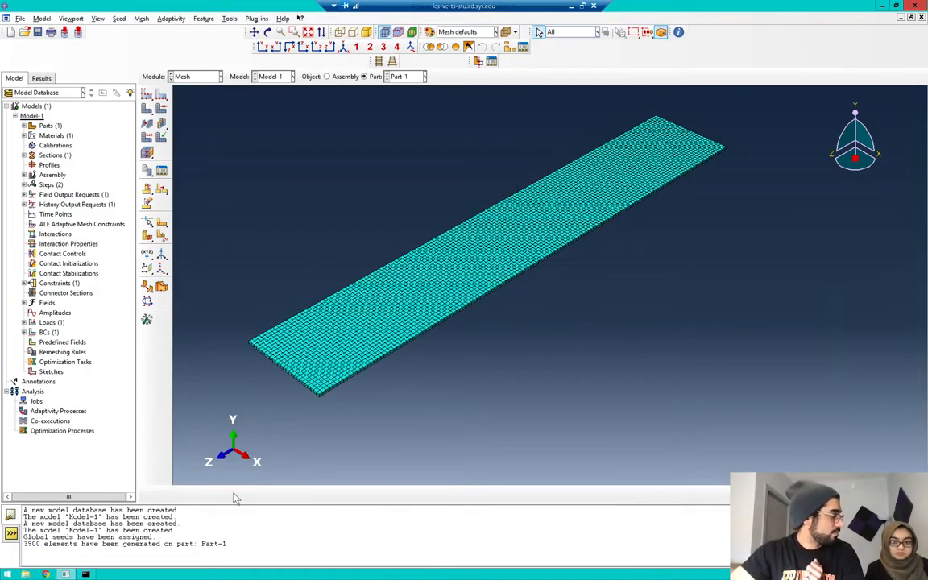
scroll(316, 379, down, 4)
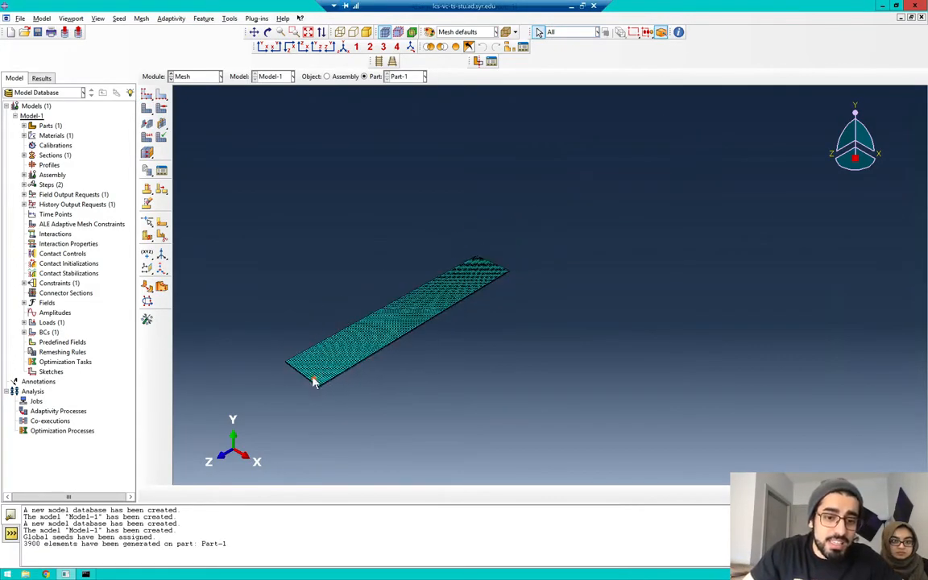
scroll(317, 367, up, 4)
scroll(318, 372, up, 4)
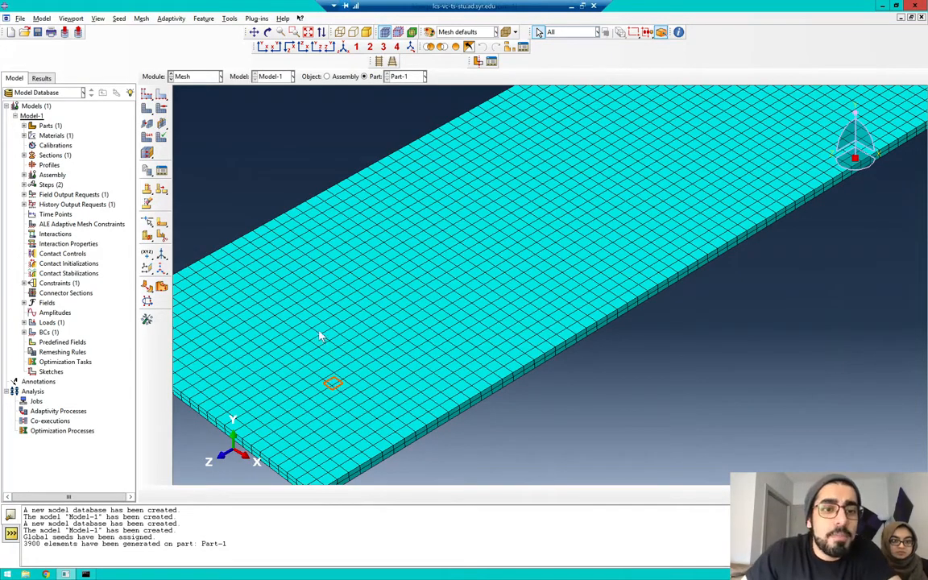
For the meshed Part-1, set the element type's geometric order to Quadratic to select S8R shell elements.
scroll(375, 321, down, 2)
scroll(383, 322, up, 5)
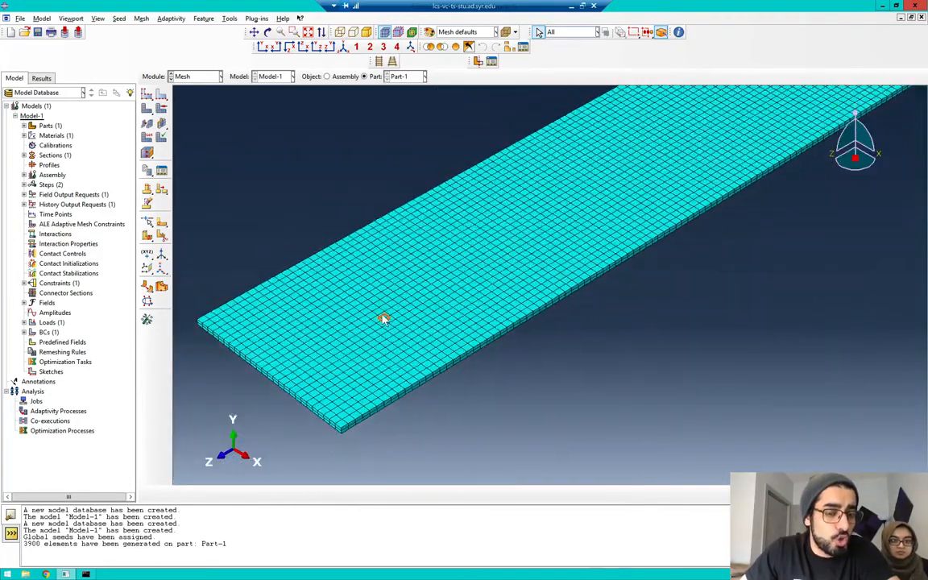
click(307, 34)
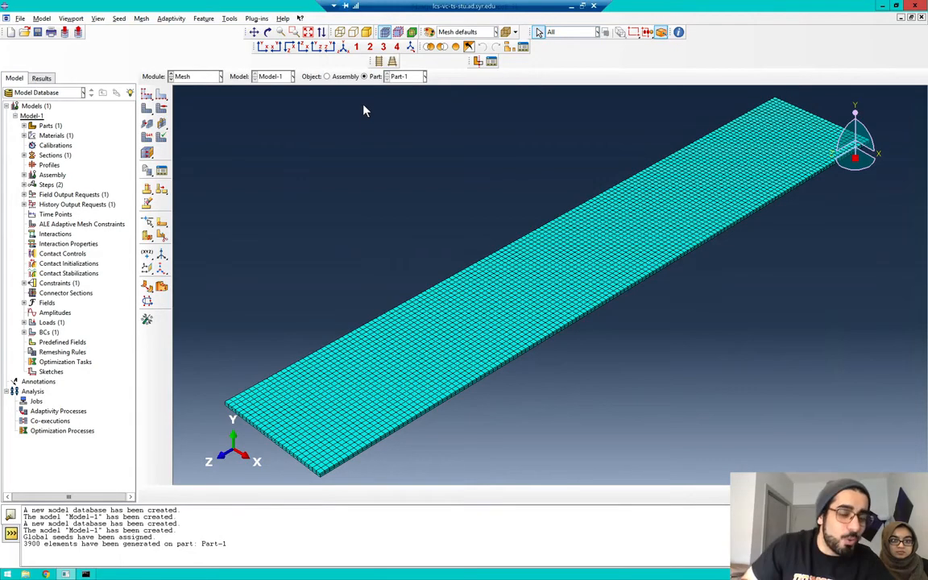
click(148, 139)
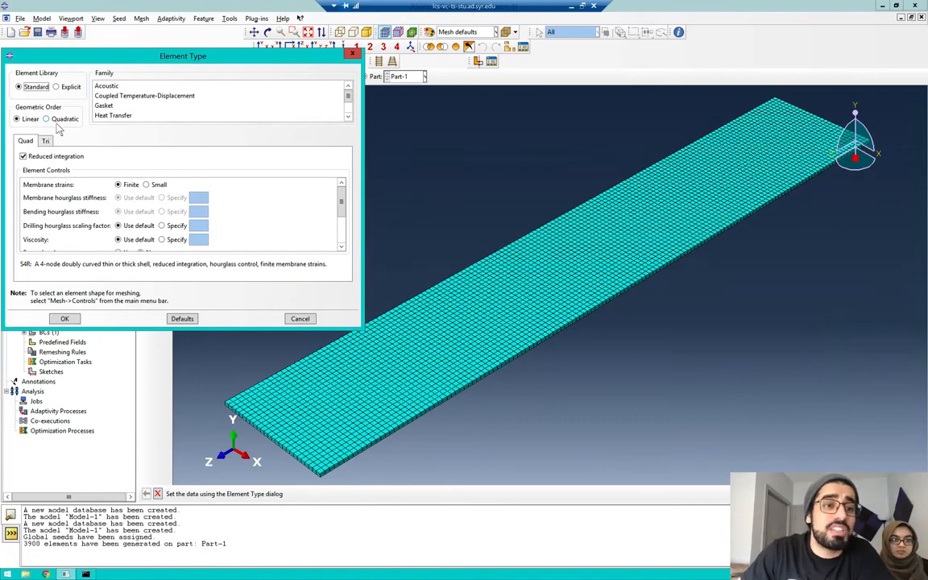
click(52, 120)
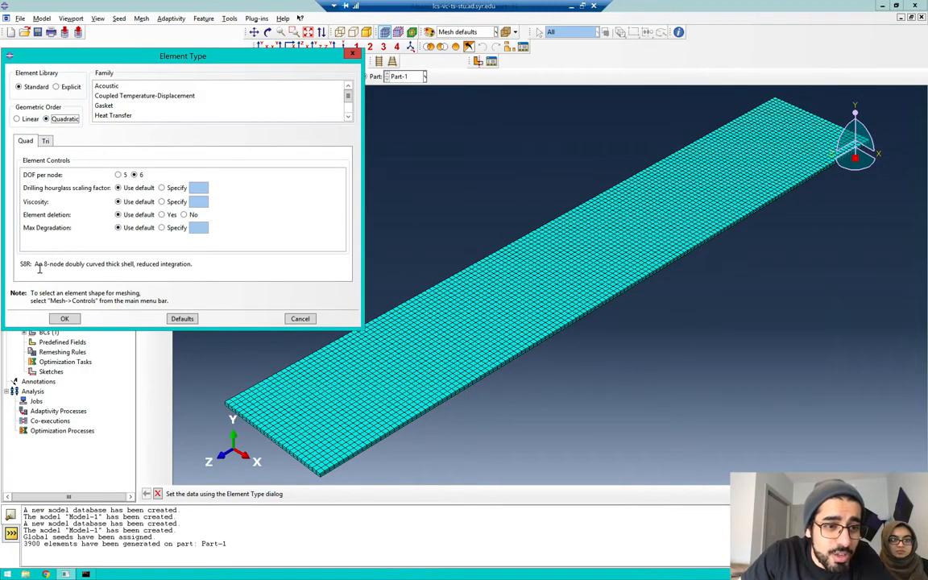
drag(29, 263, 20, 263)
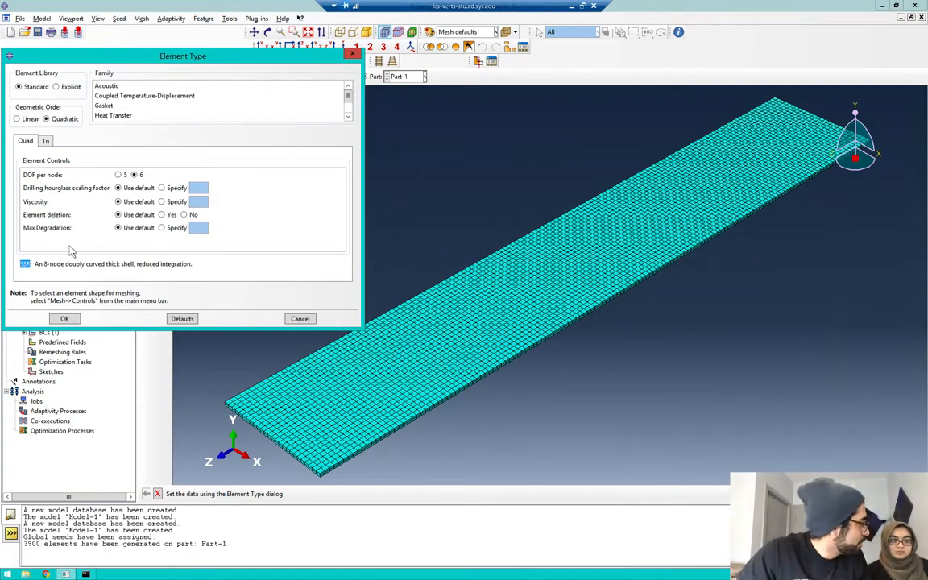
click(46, 263)
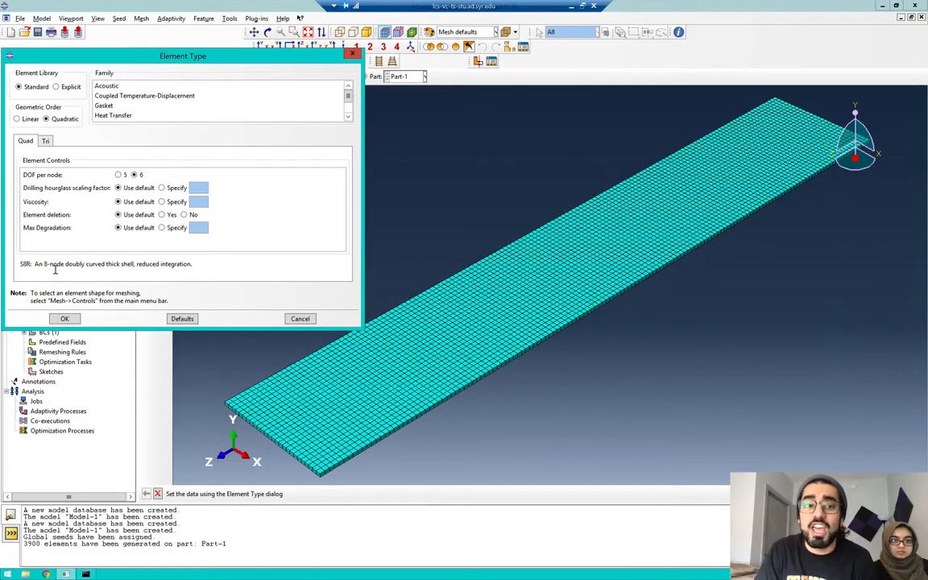
Switch to Safari and search the web for "S8R abaqus".
key(ctrl+Left)
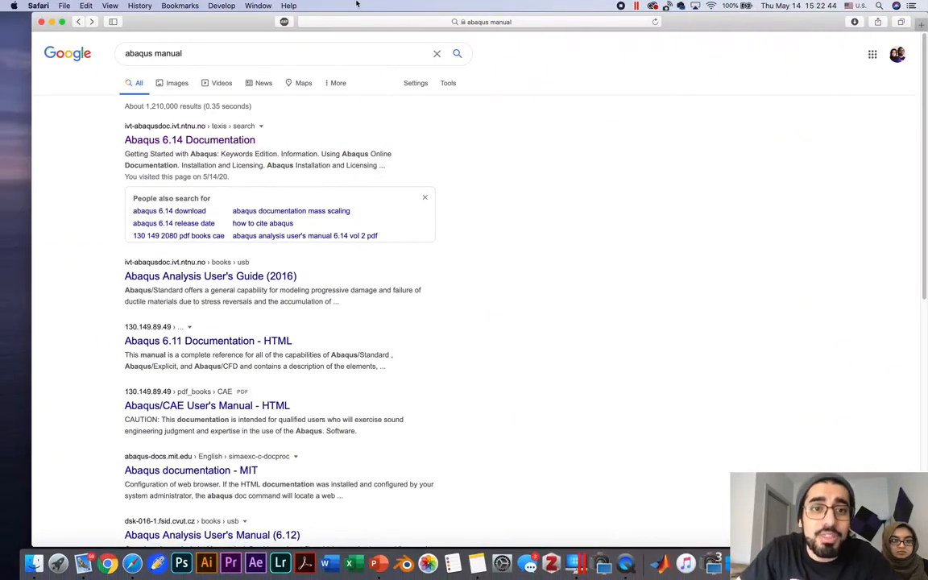
click(363, 24)
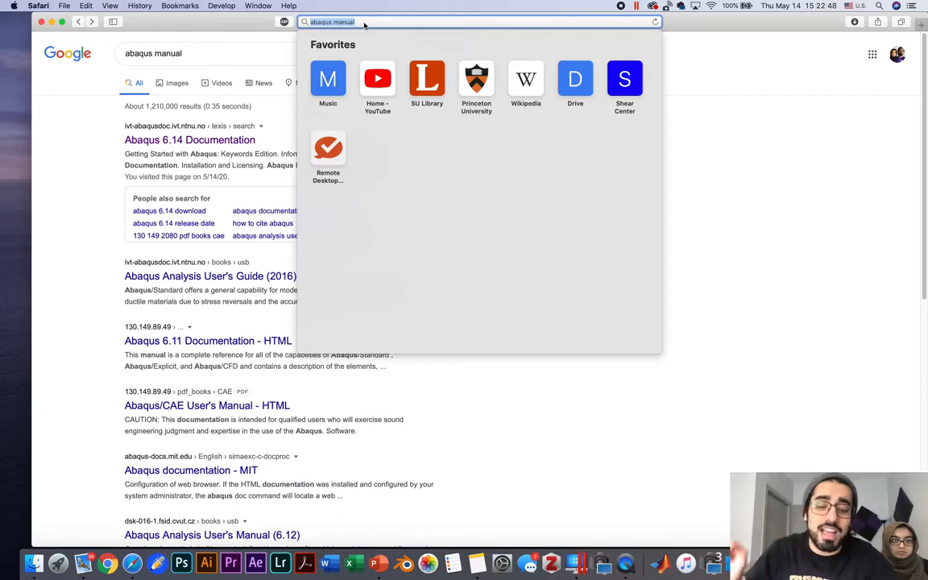
key(ctrl+Right)
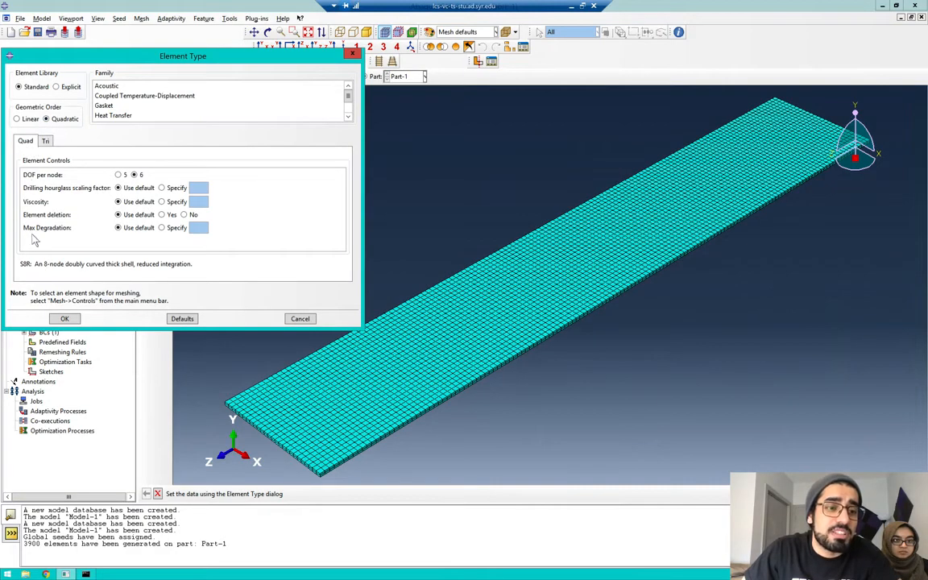
click(28, 266)
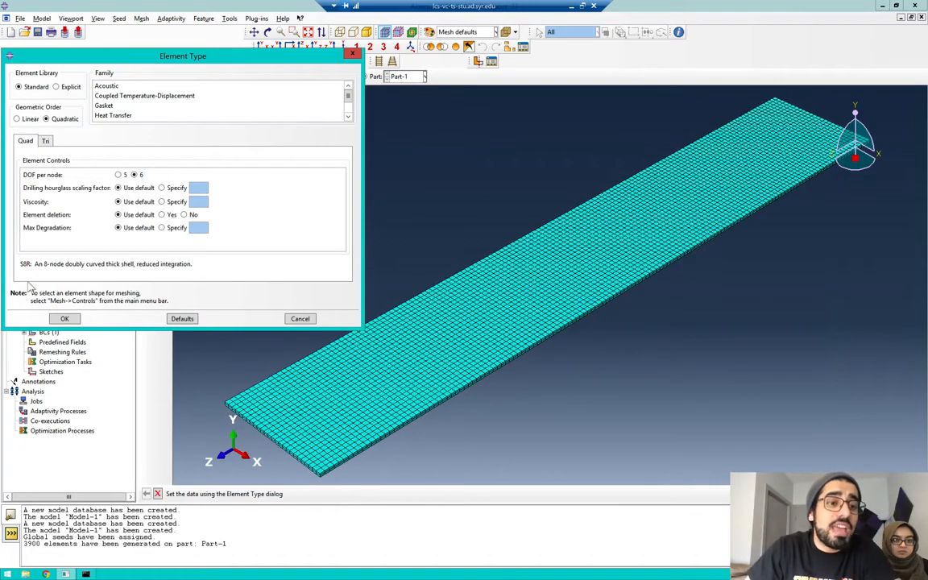
key(ctrl+Left)
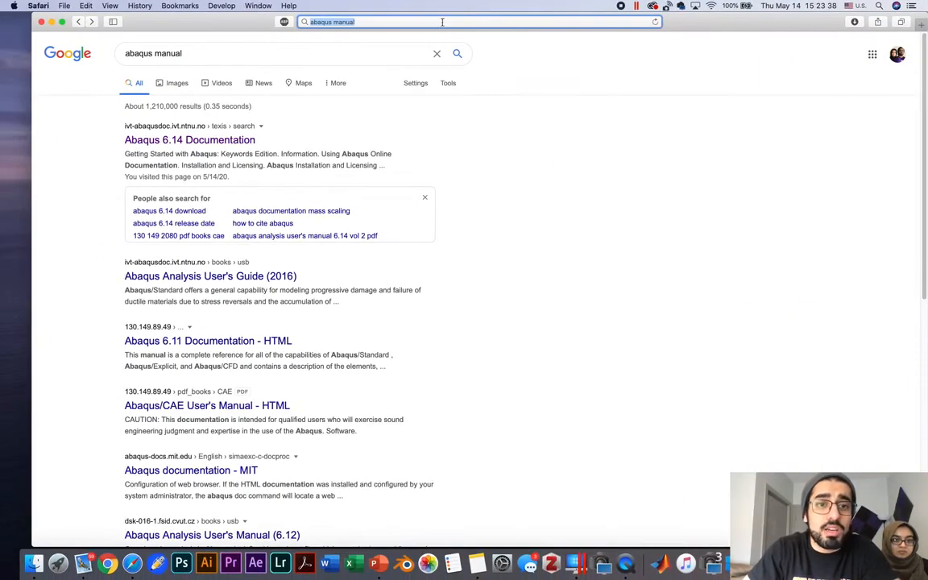
text(S8)
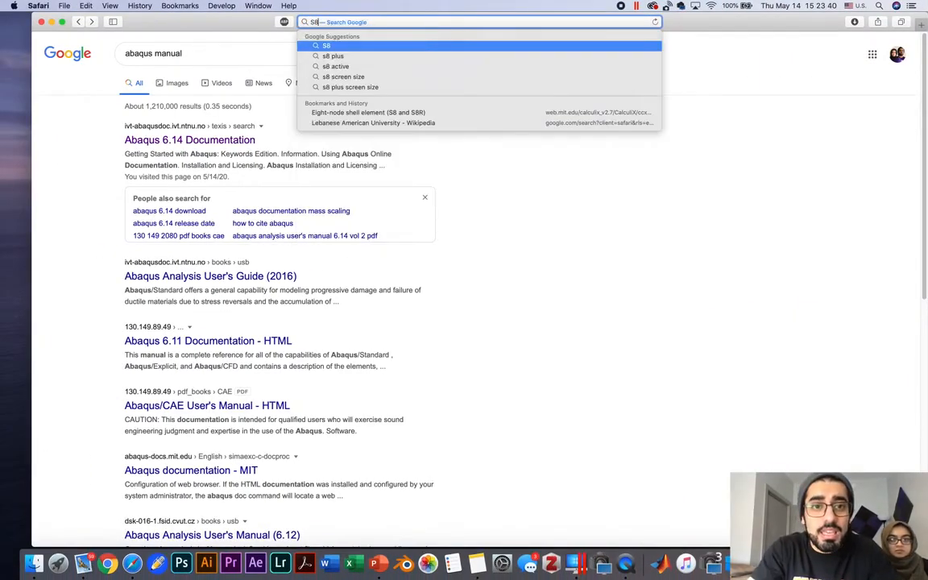
text(R abaqus)
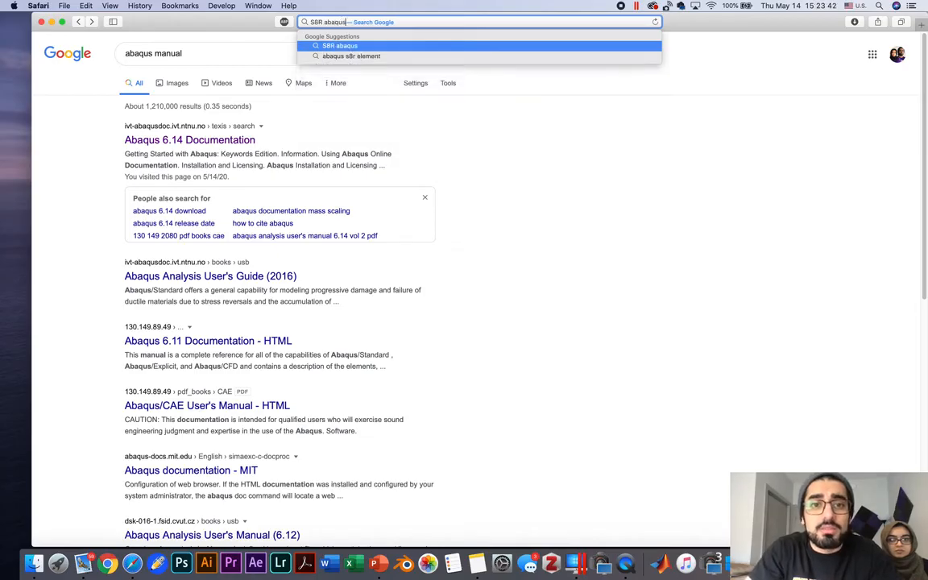
key(Return)
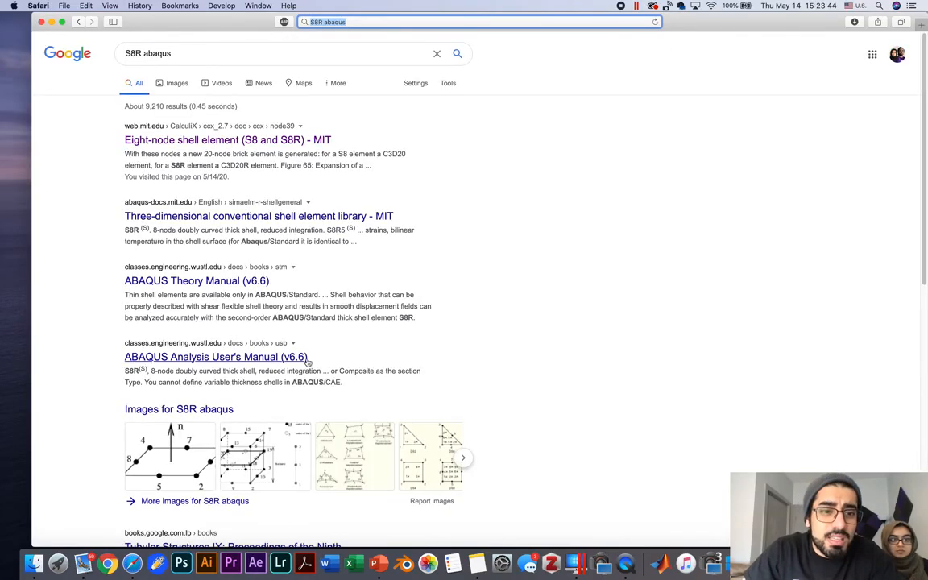
Open the MIT page "Eight-node shell element (S8 and S8R)" and examine its node numbering and brick expansion figures.
click(211, 136)
scroll(218, 209, down, 10)
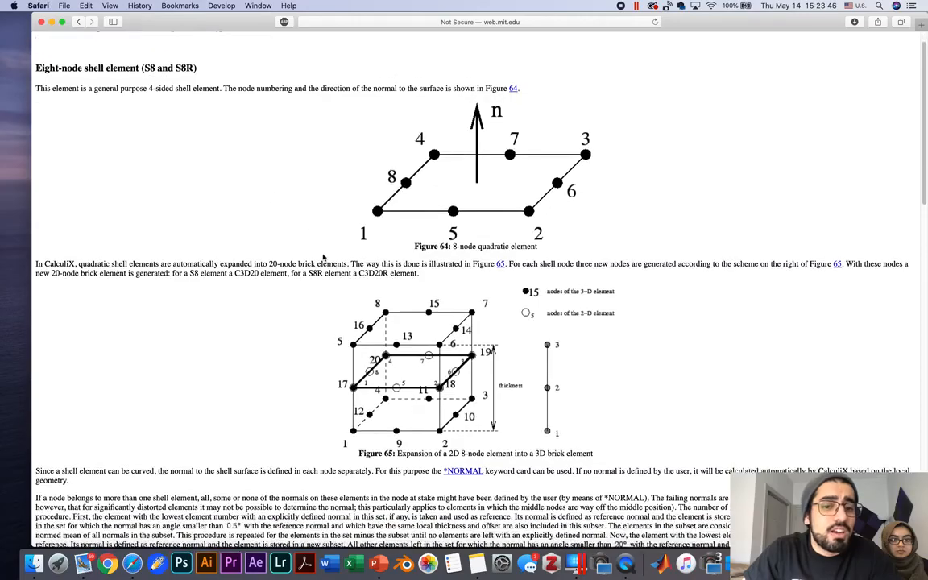
scroll(366, 255, up, 10)
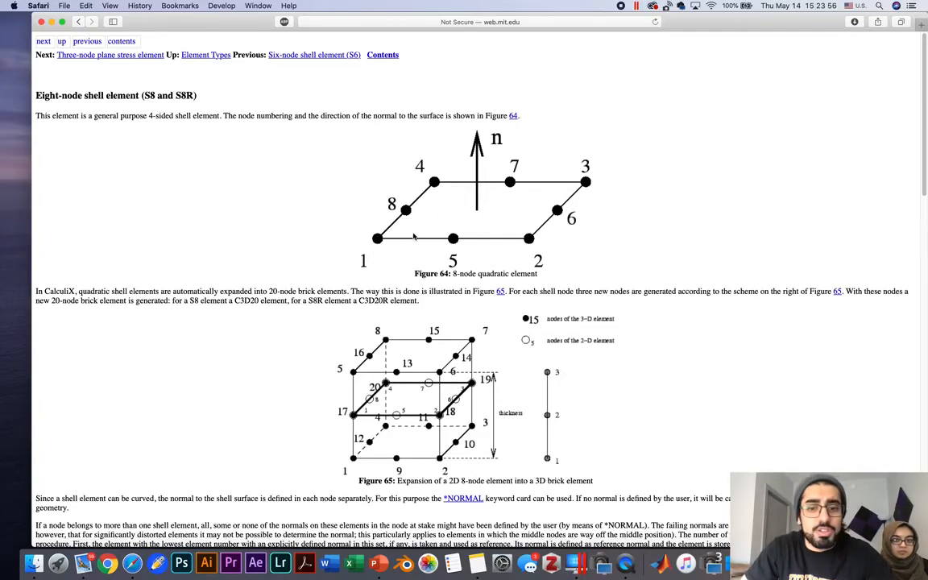
scroll(418, 257, down, 5)
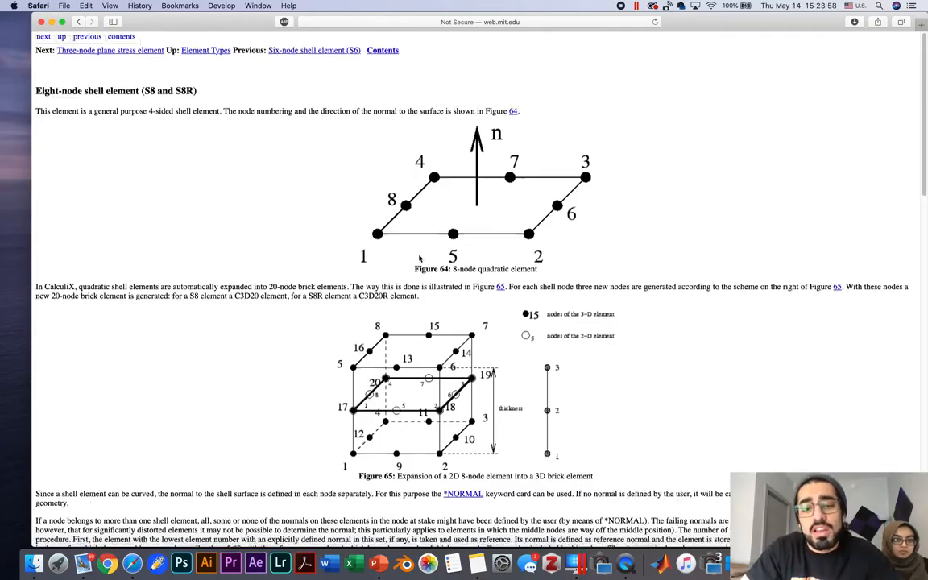
scroll(418, 256, down, 5)
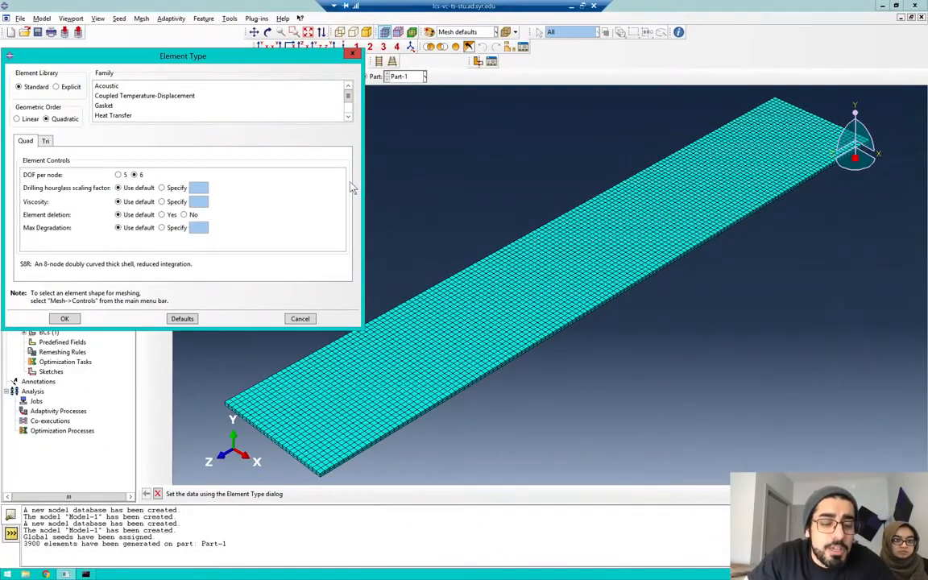
Back in Abaqus/CAE, accept the quadratic element type and switch to the Job module.
click(63, 319)
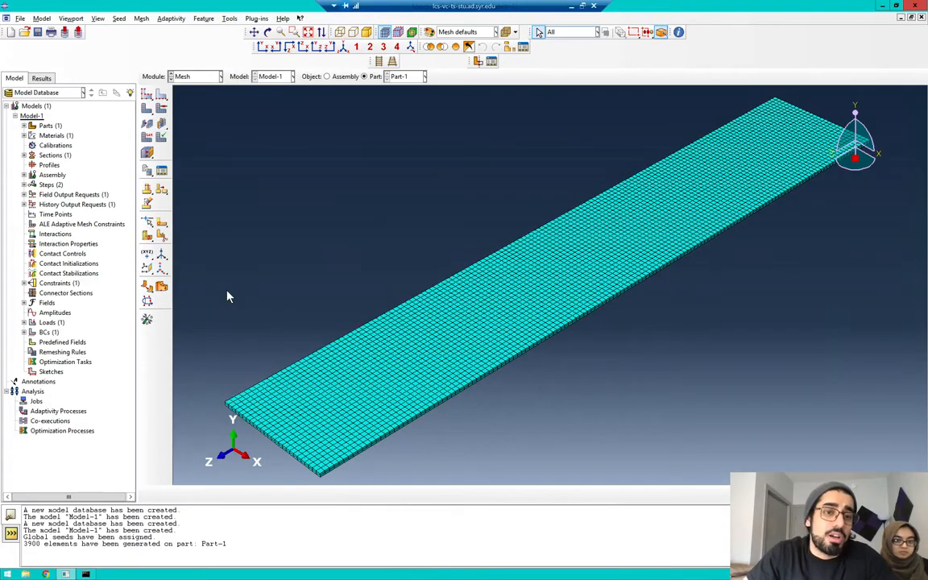
click(195, 79)
click(195, 79)
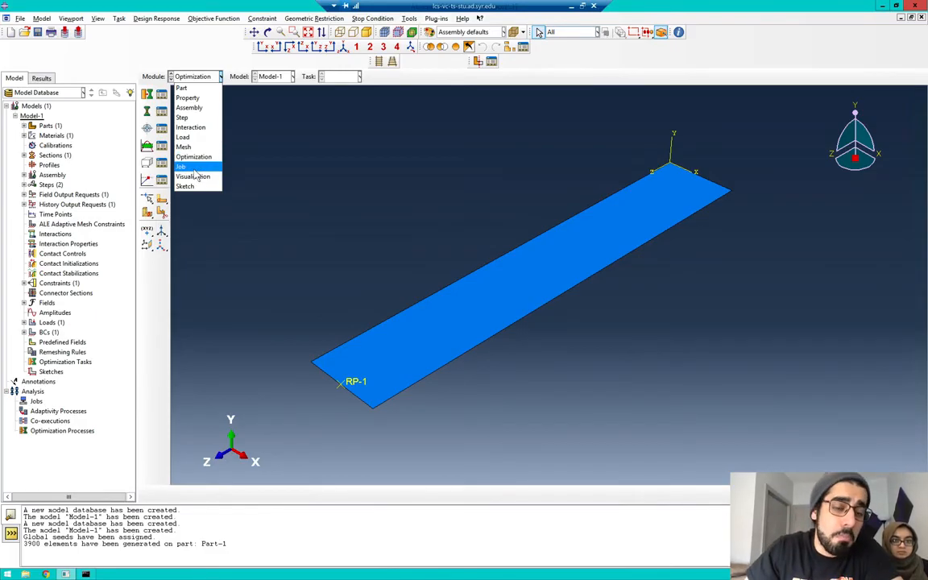
click(195, 168)
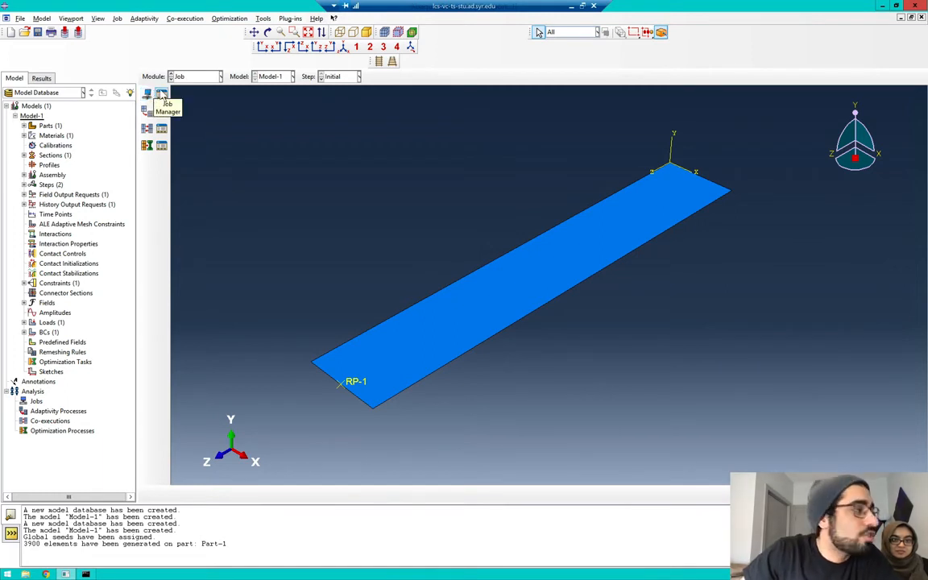
Create a full analysis job named Job-1 from Model-1, keeping the default job settings.
click(161, 94)
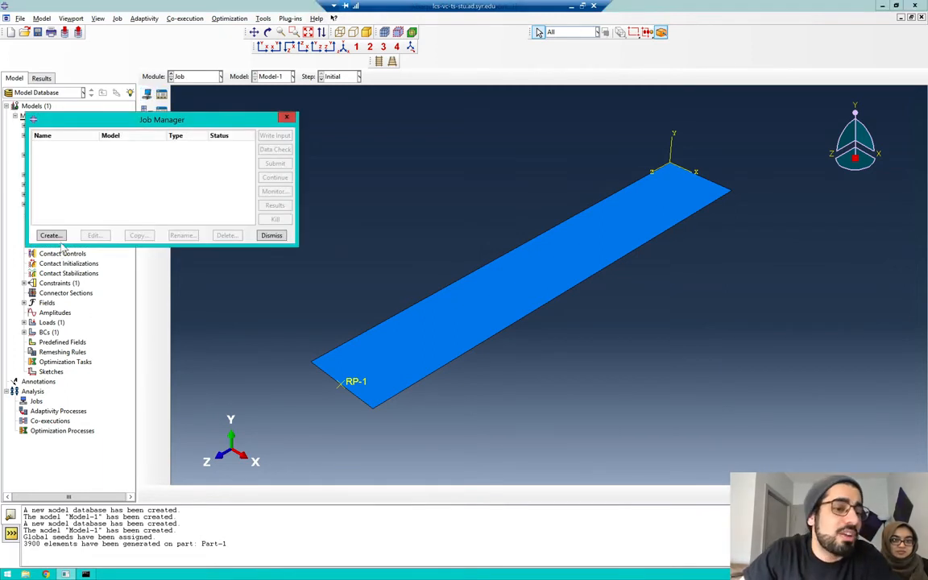
click(51, 235)
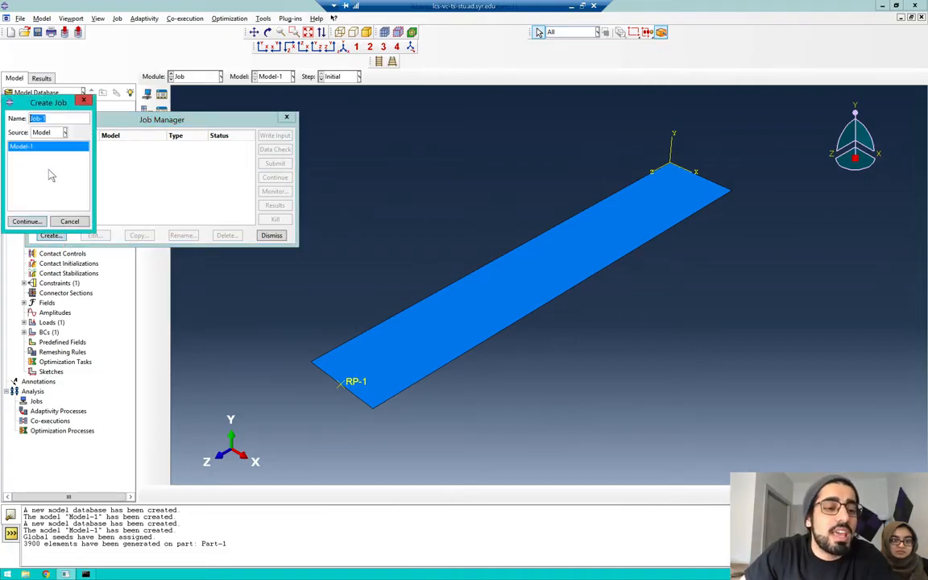
click(52, 118)
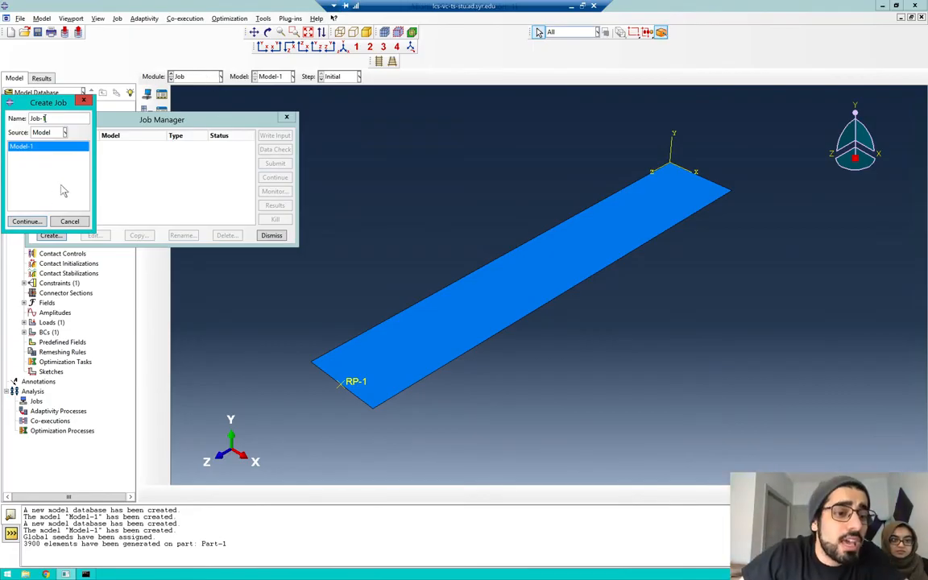
click(27, 221)
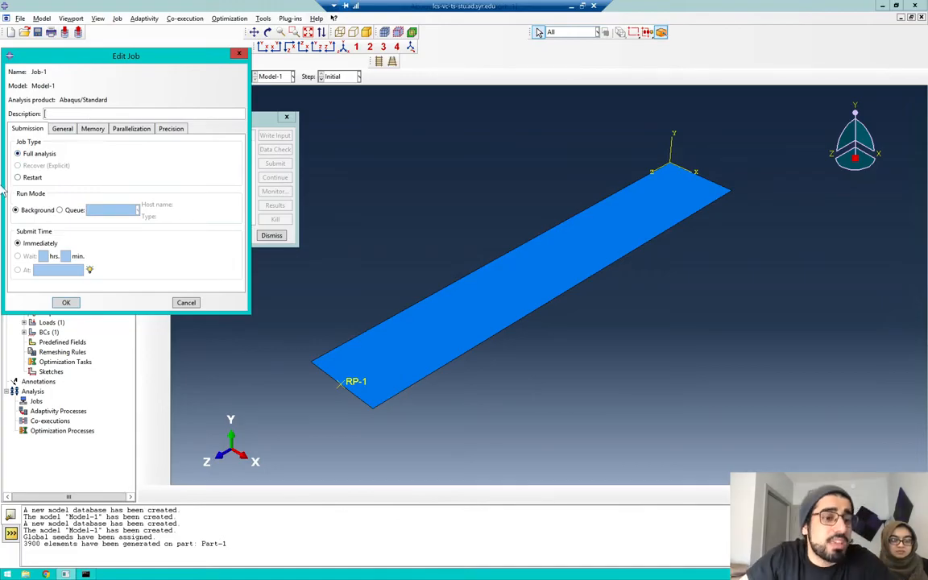
click(65, 302)
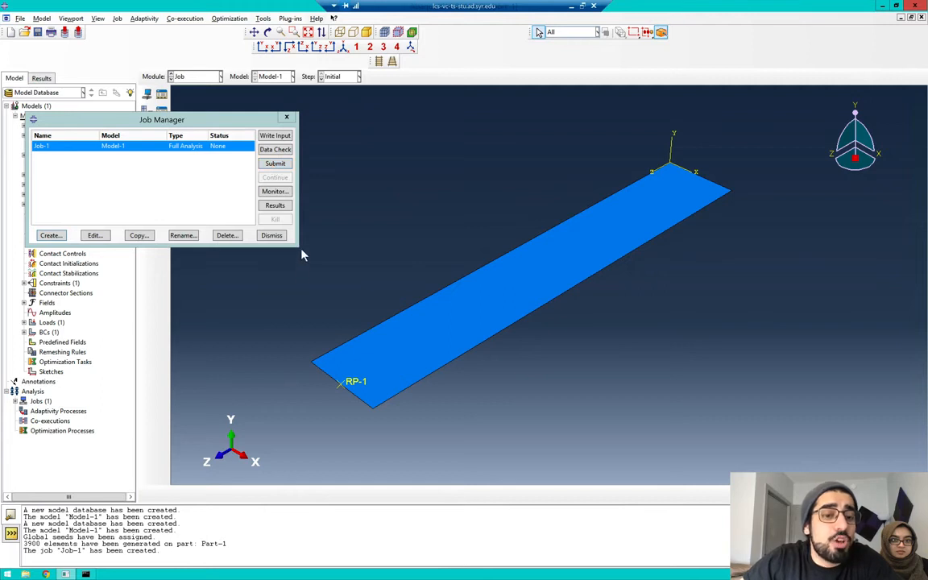
Enlarge the Job Manager and submit Job-1 for analysis.
drag(296, 244, 486, 354)
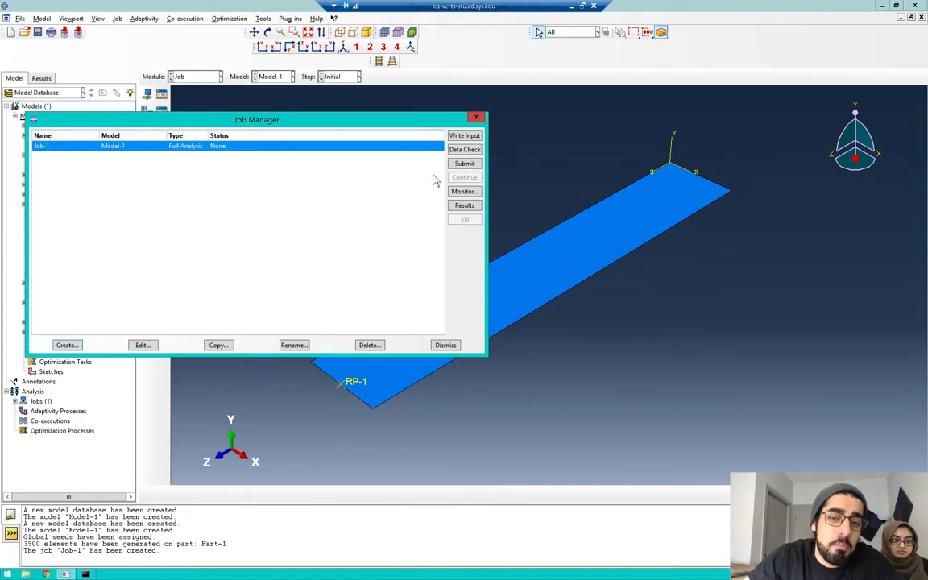
click(462, 164)
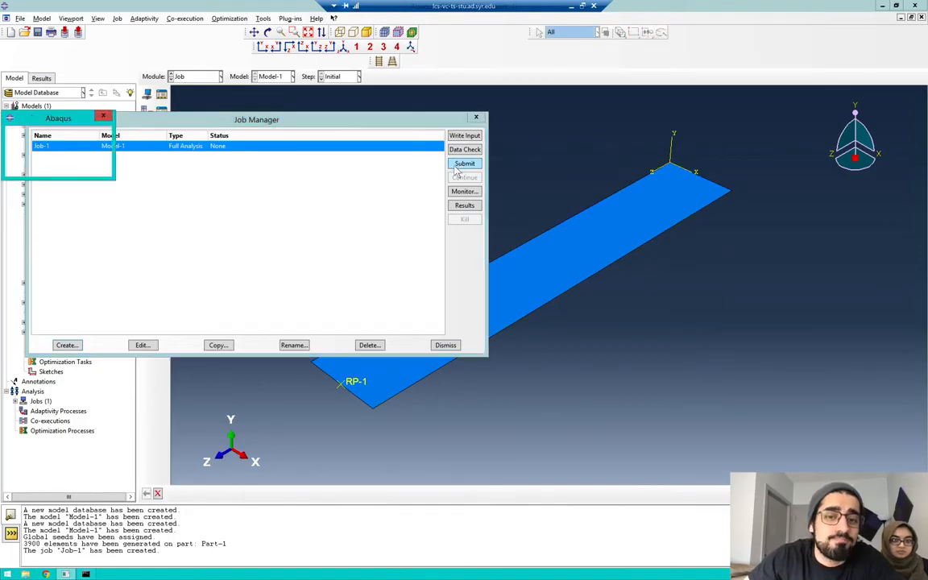
click(29, 169)
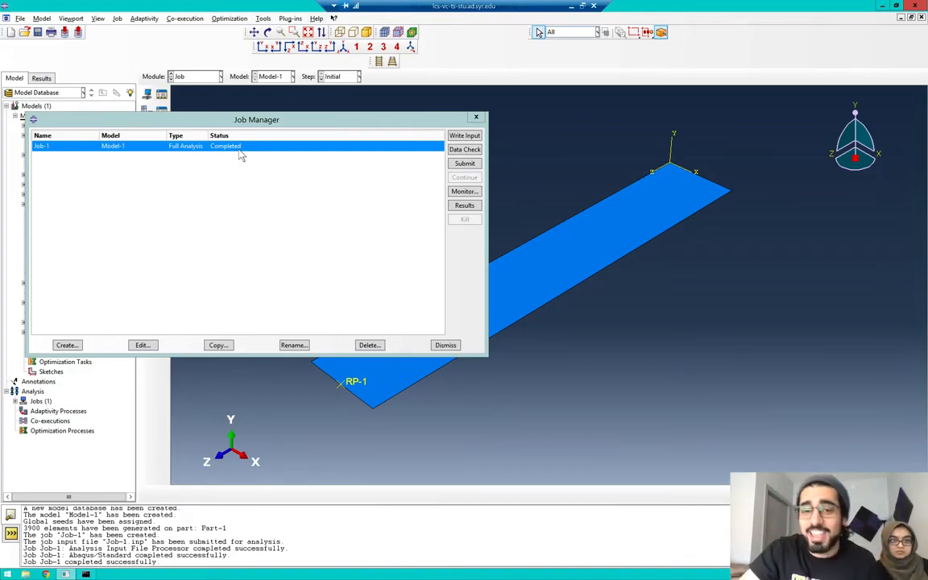
Open the results of Job-1 and examine the elements of the undeformed ruler mesh.
click(464, 205)
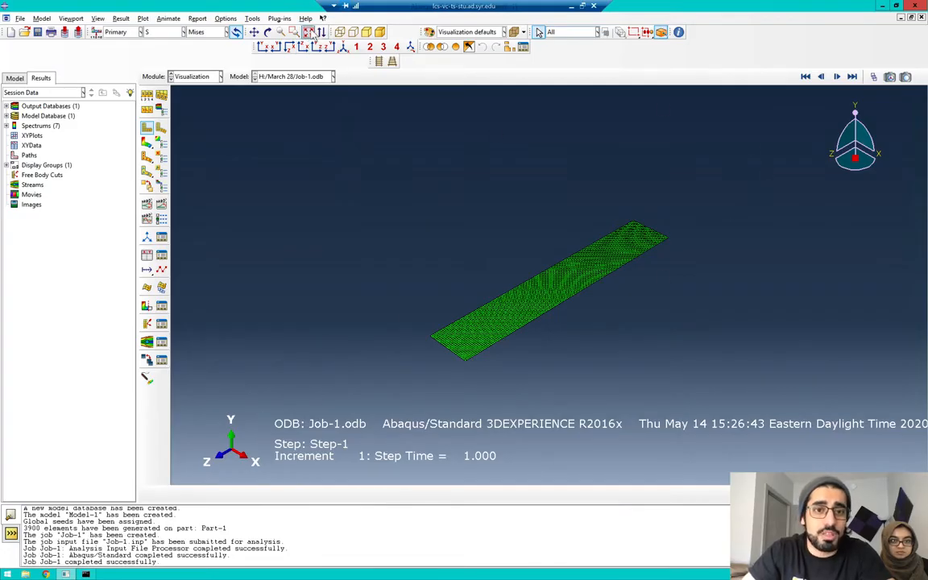
ctrl+alt+drag(602, 319, 573, 304)
scroll(573, 304, up, 8)
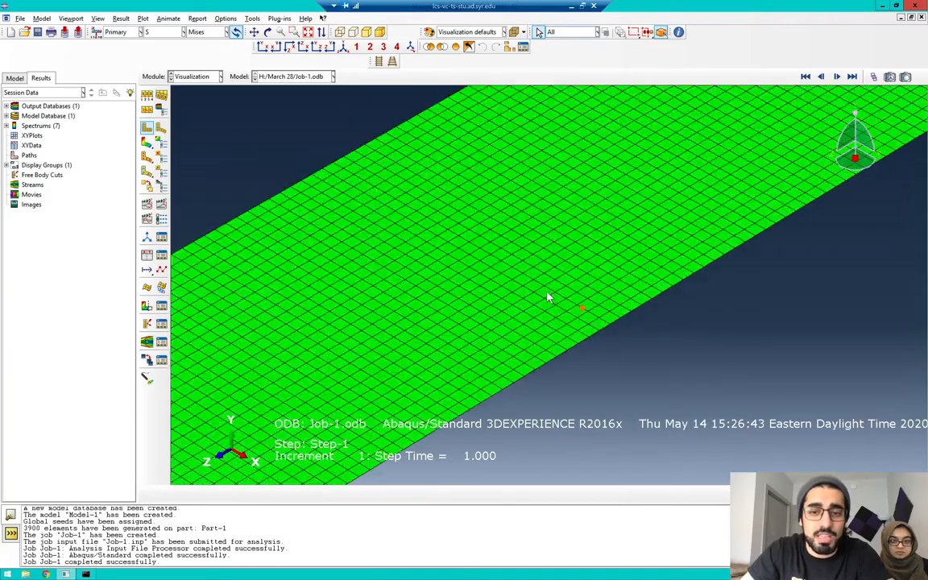
scroll(538, 292, up, 6)
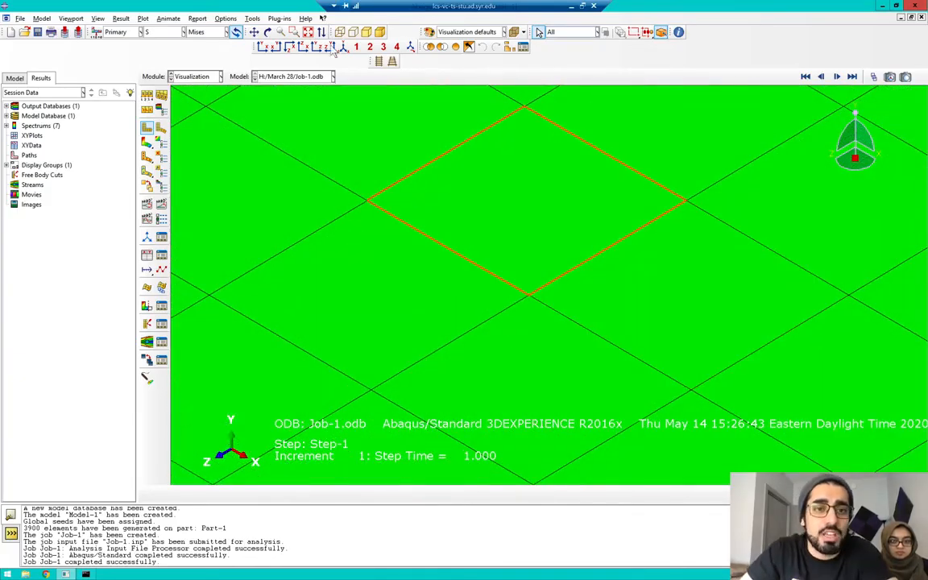
click(308, 31)
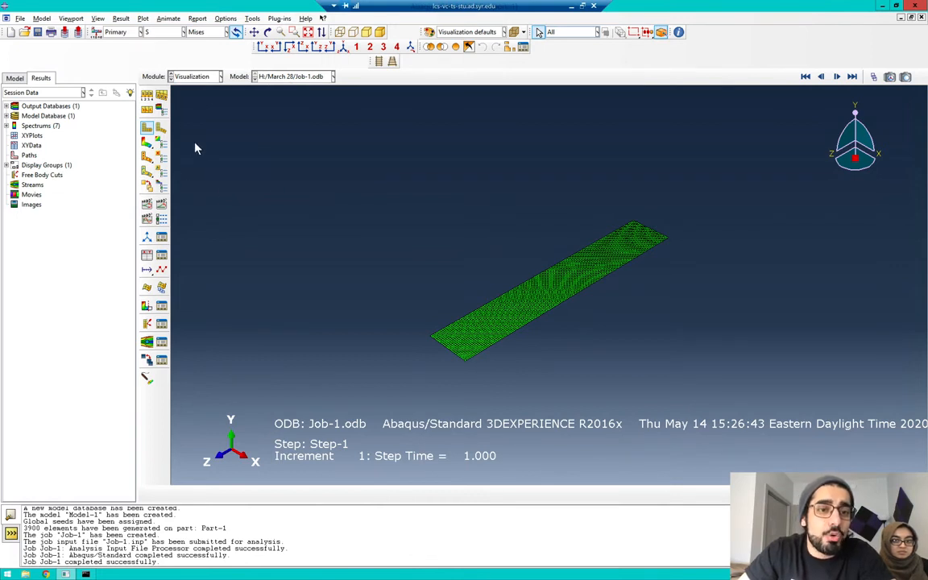
Plot the ruler's deformed shape and view its bending side-on in the YZ plane.
click(161, 129)
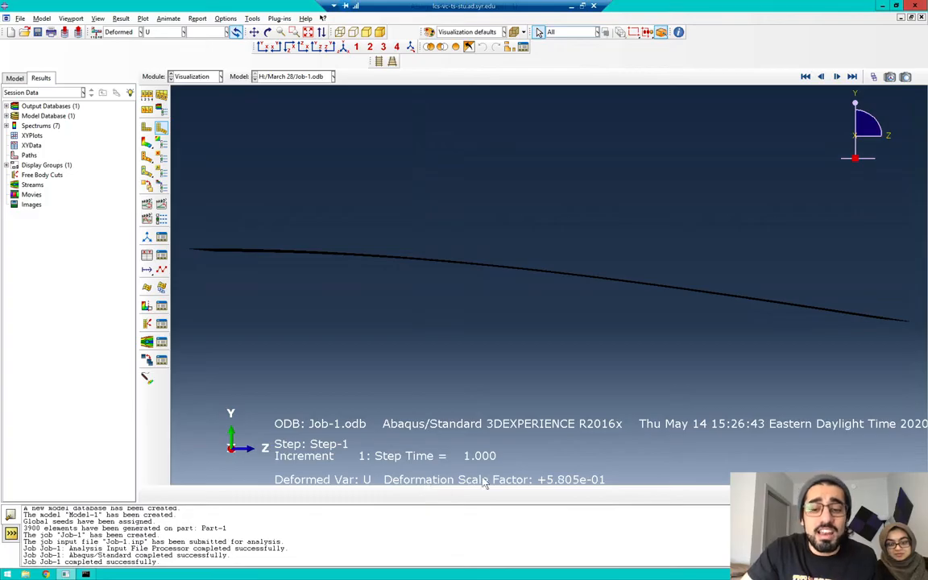
click(331, 47)
click(319, 47)
click(329, 47)
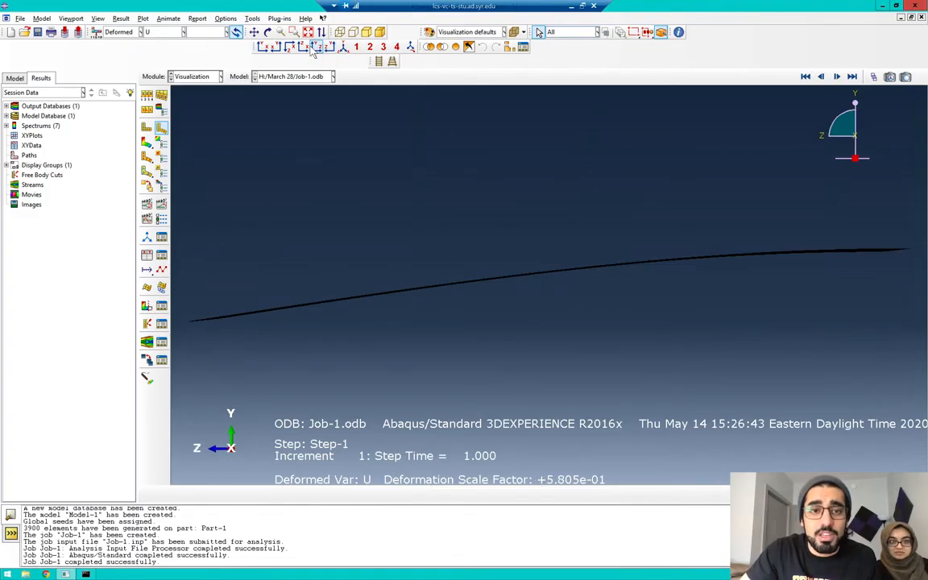
View the deformed ruler side-on from the opposite side, keeping U as the deformed variable.
click(316, 48)
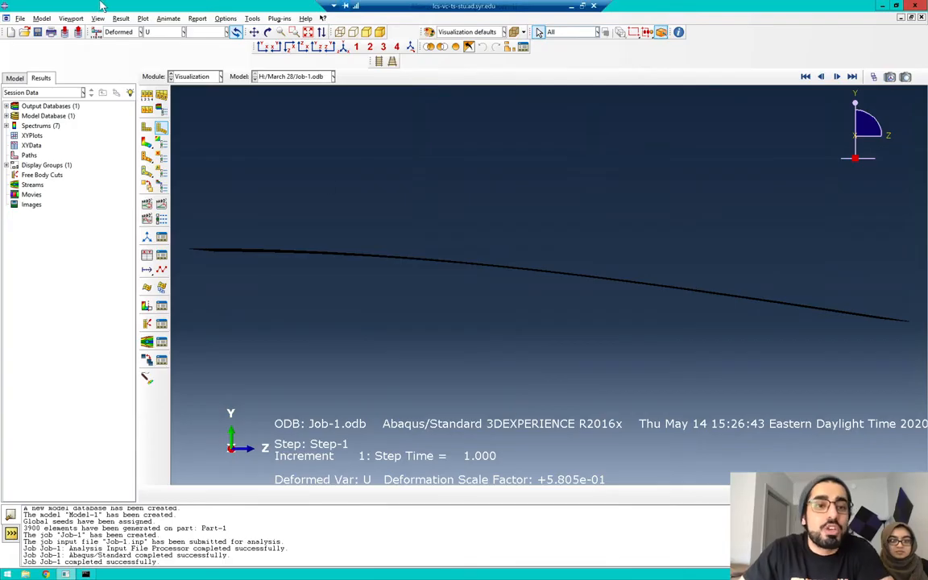
click(153, 32)
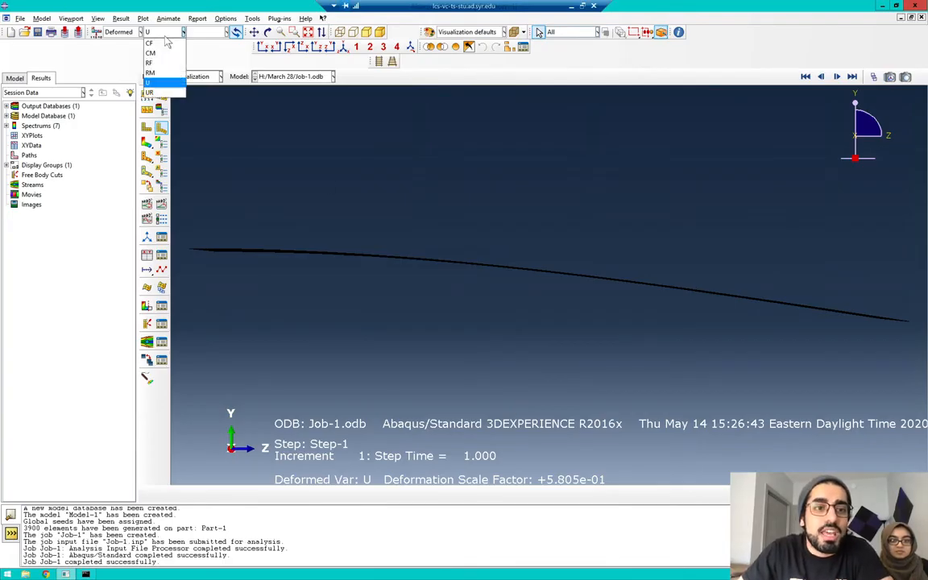
click(163, 86)
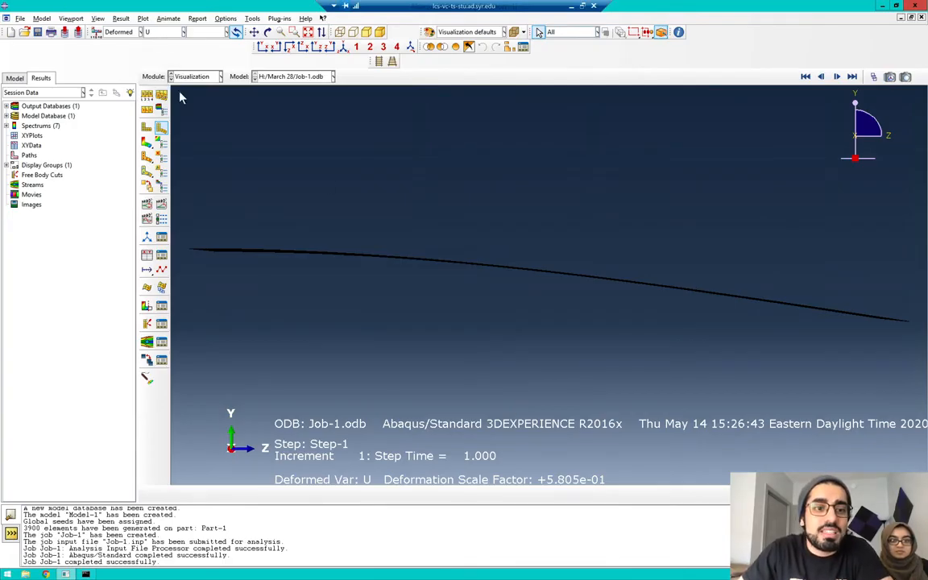
Plot the Mises stress contours on the deformed ruler and show the whole ruler in isometric view.
click(147, 143)
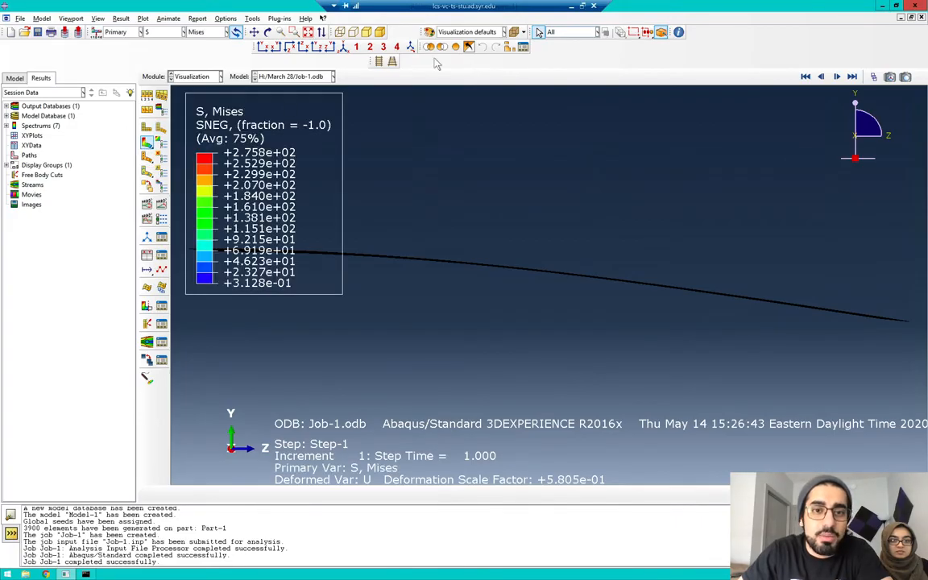
click(410, 47)
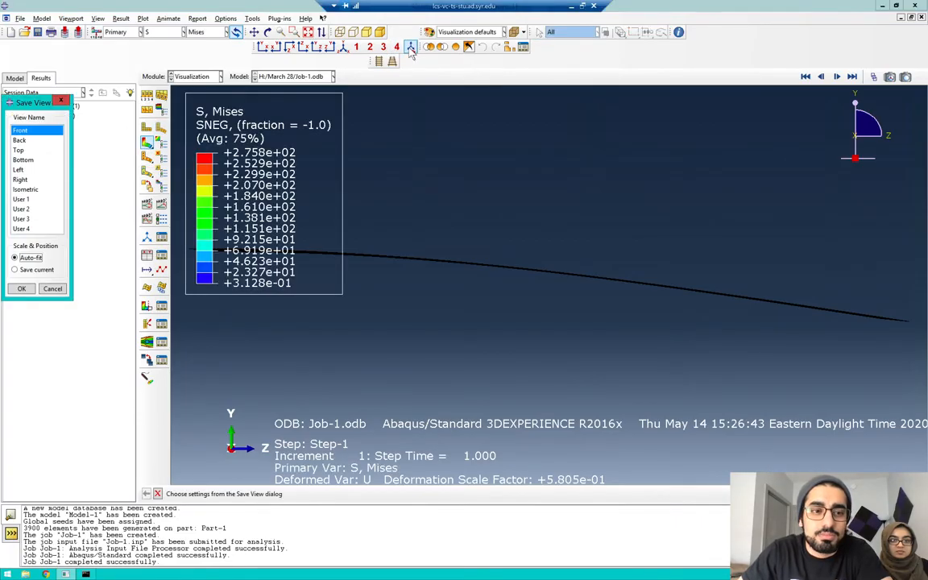
click(60, 100)
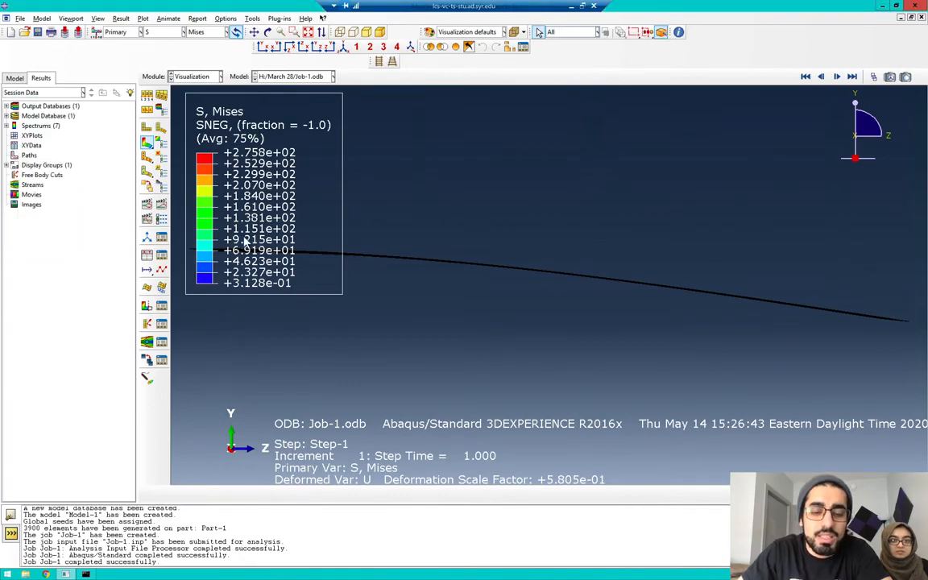
click(343, 47)
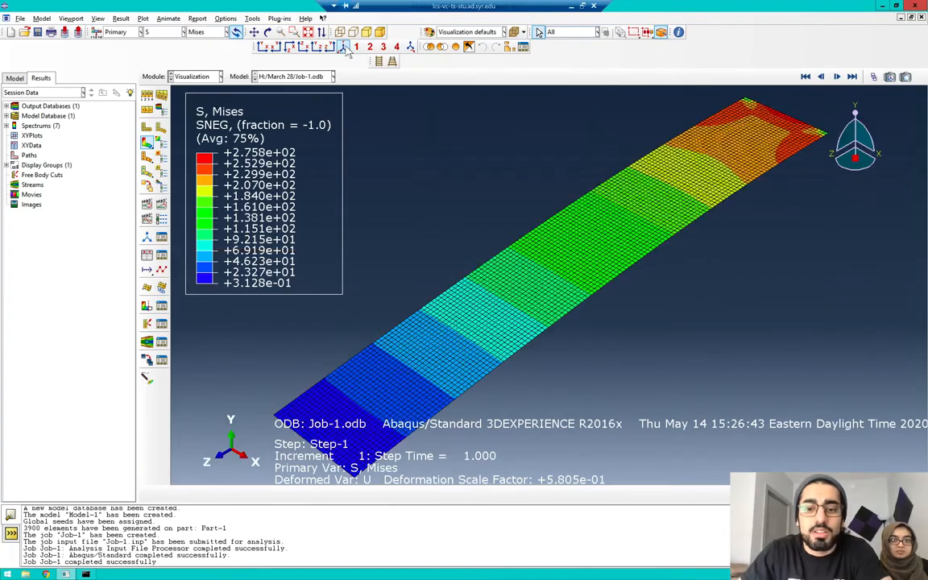
scroll(474, 252, down, 2)
scroll(474, 250, up, 4)
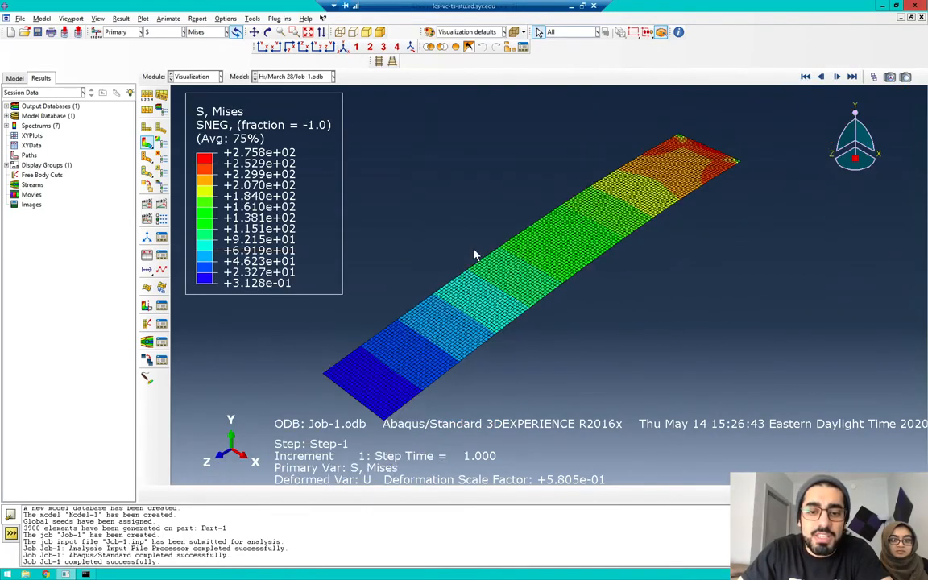
scroll(476, 257, up, 1)
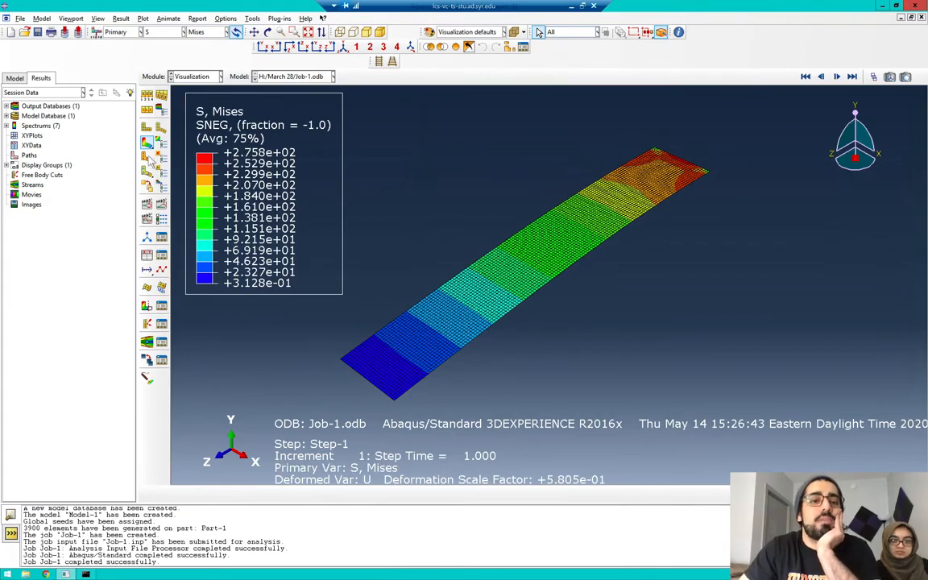
Switch the contour plot's primary variable to displacement U, Magnitude.
click(161, 33)
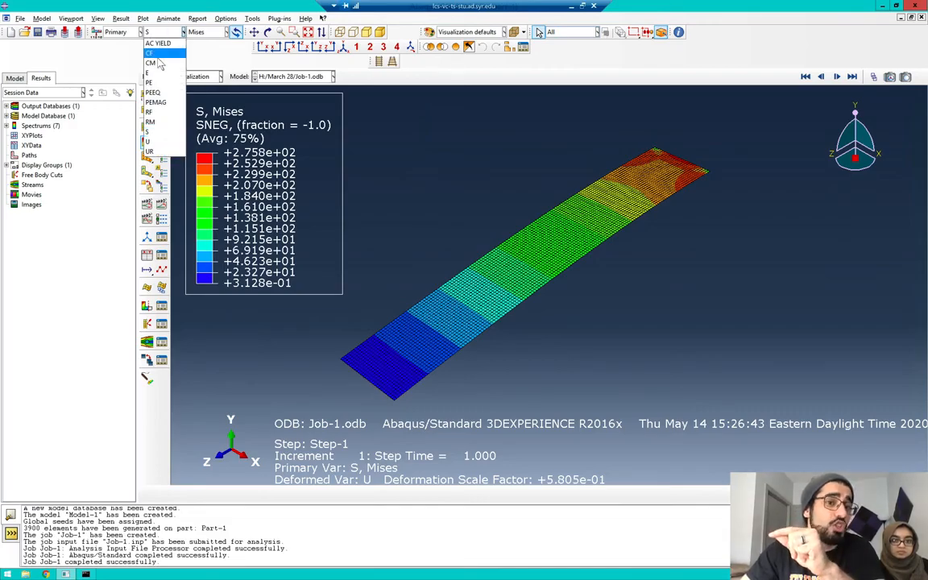
click(150, 142)
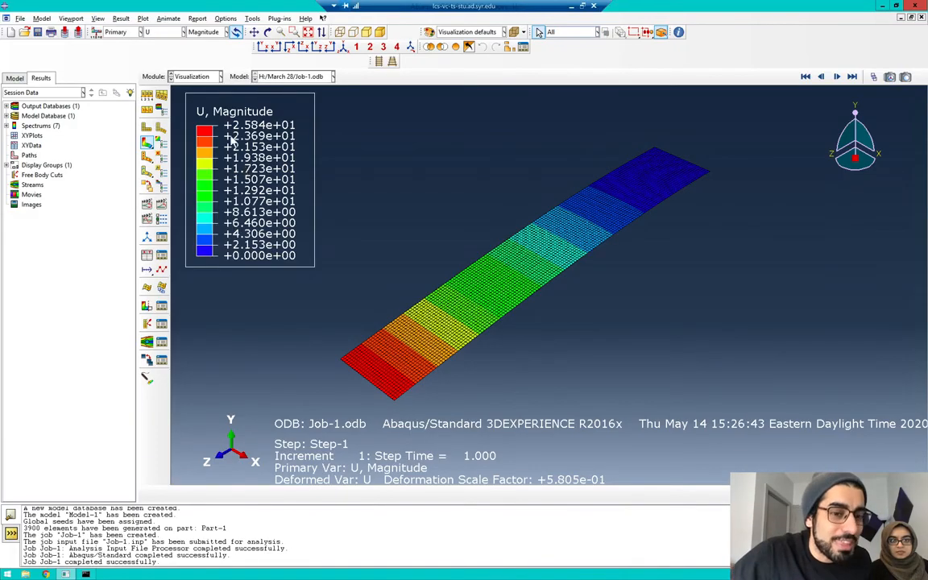
Set the shell thickness of the homogeneous shell section "ruler section" to 0.7 in the Property module.
click(184, 77)
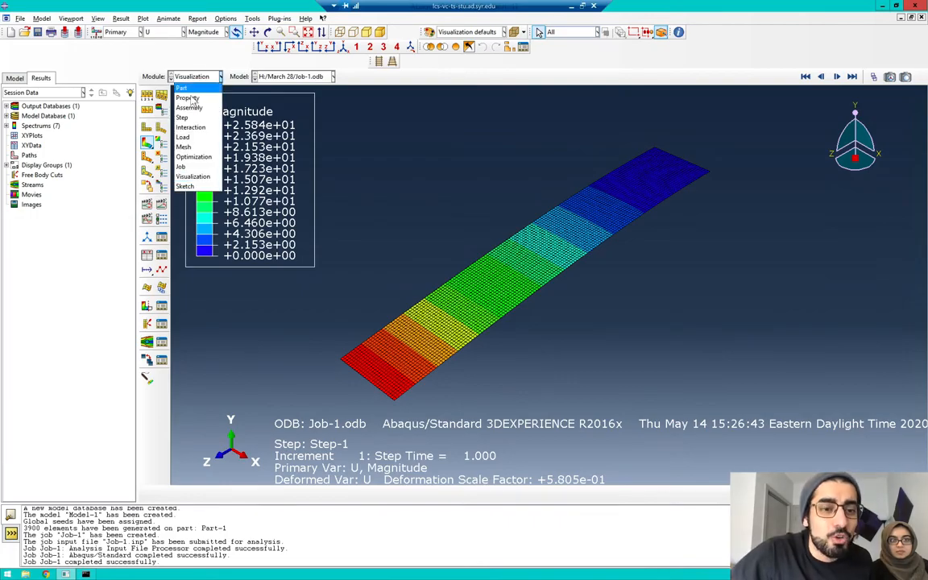
click(187, 97)
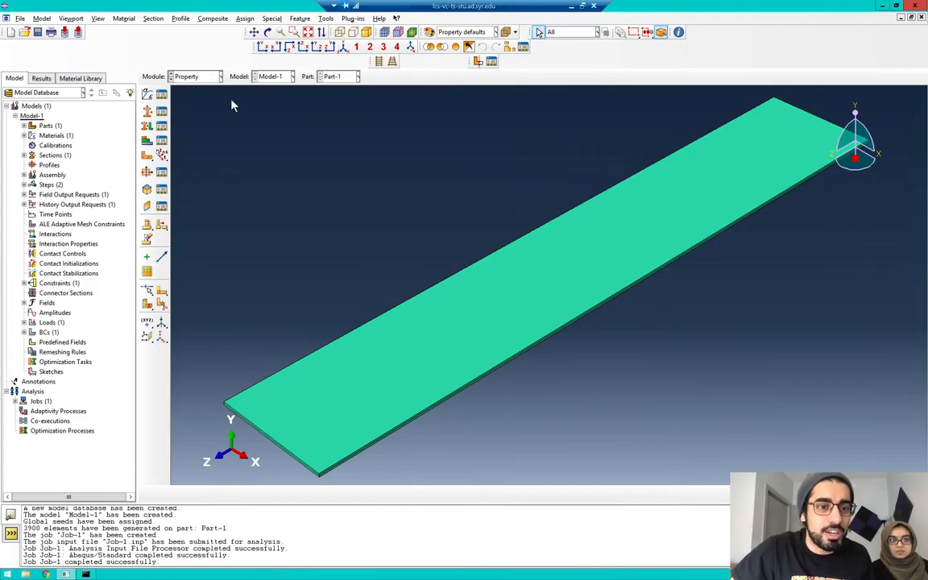
click(162, 113)
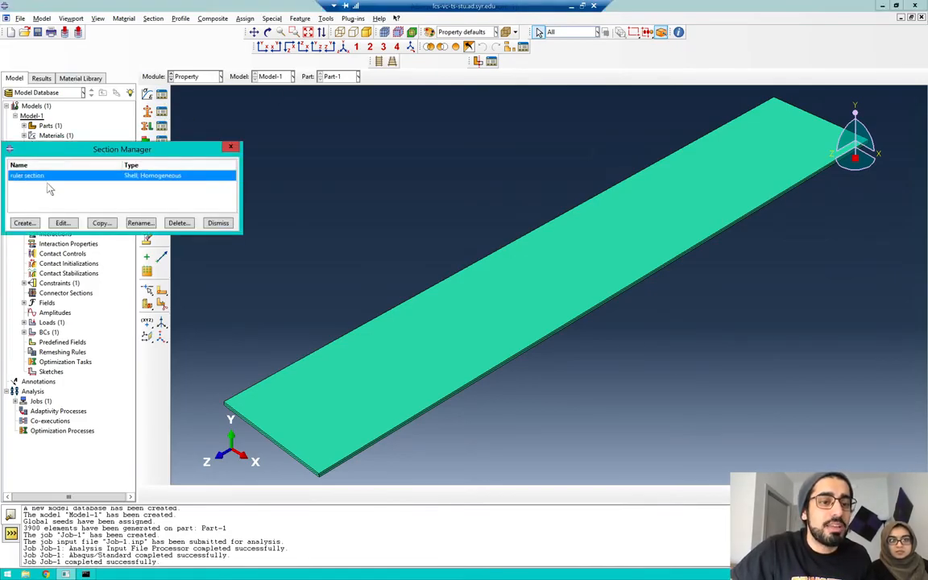
double_click(46, 178)
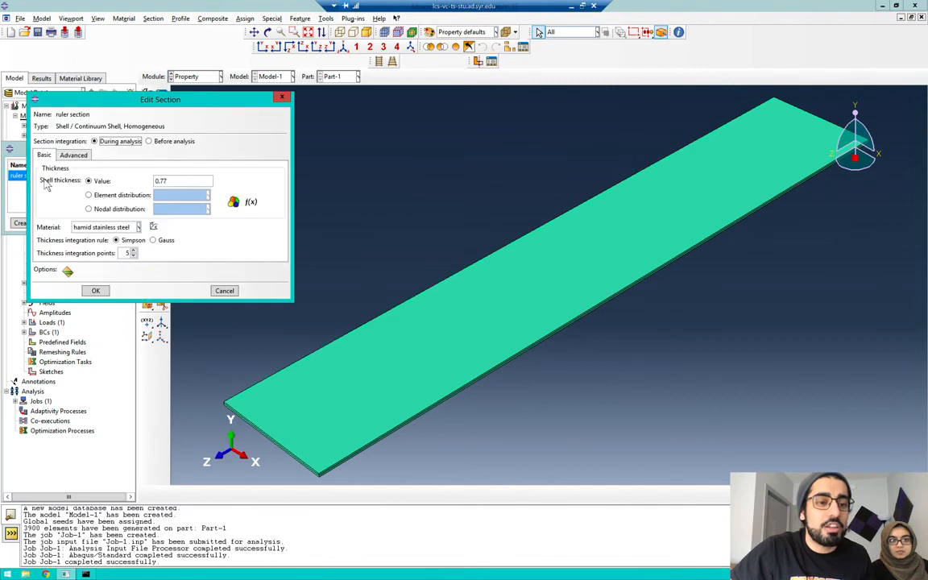
click(185, 180)
key(BackSpace)
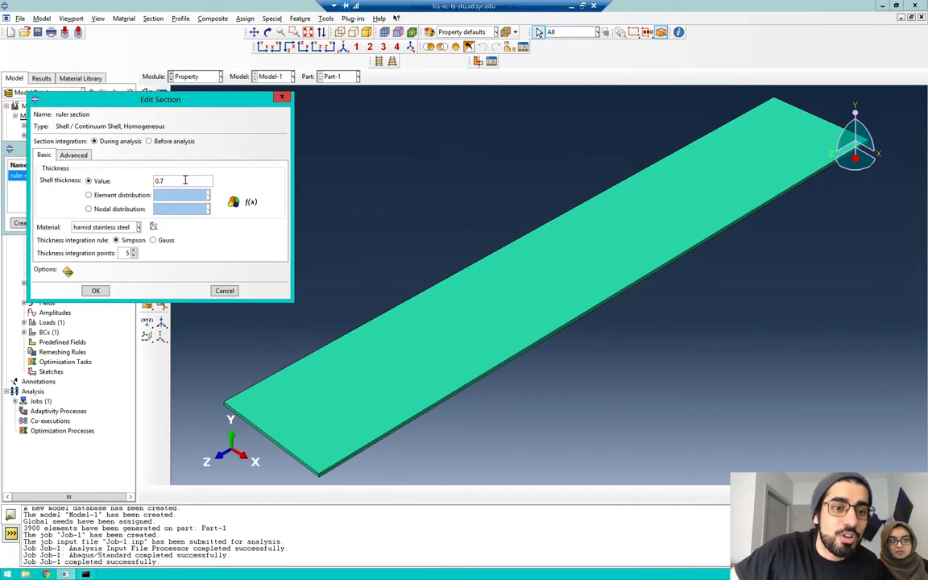
click(92, 289)
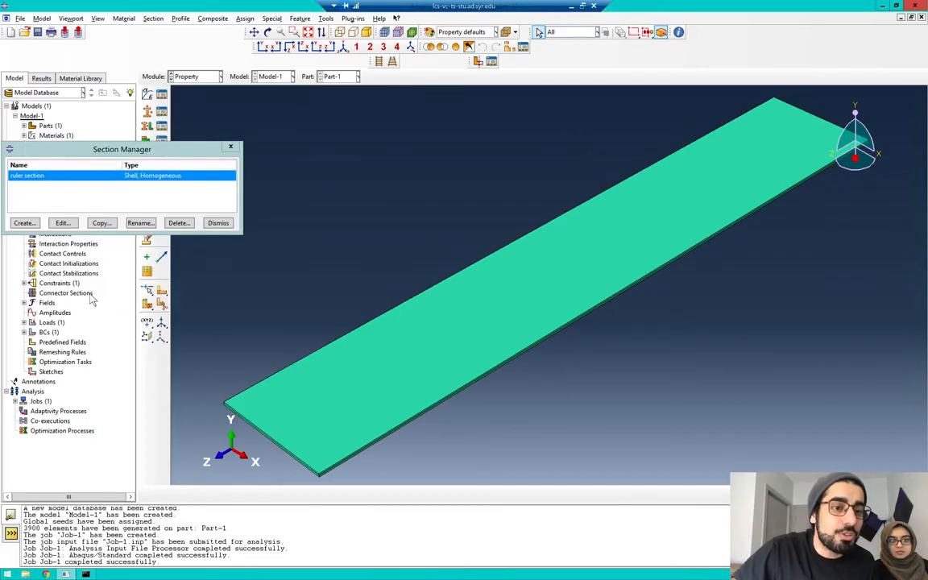
click(219, 223)
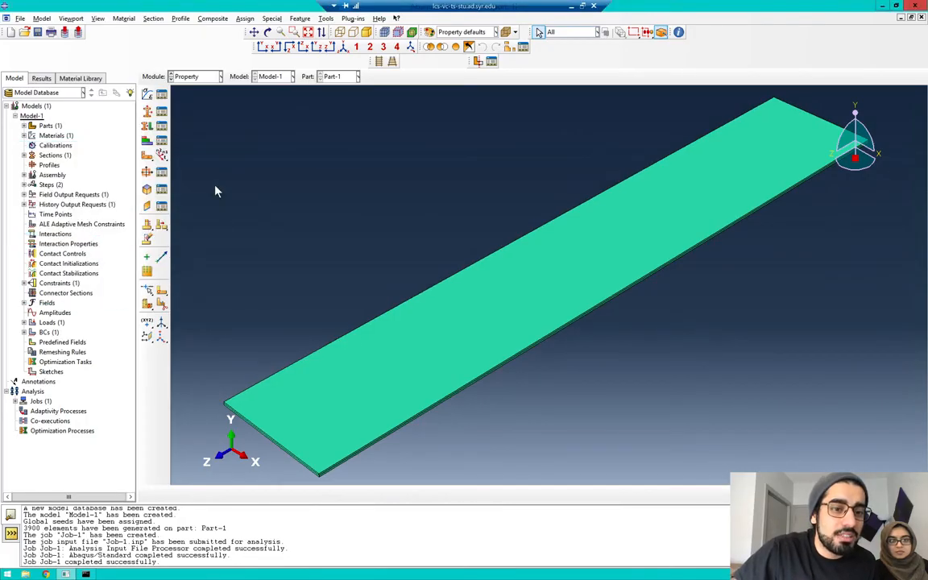
Resubmit Job-1 for analysis in the Job module, overwriting its existing job files.
click(204, 77)
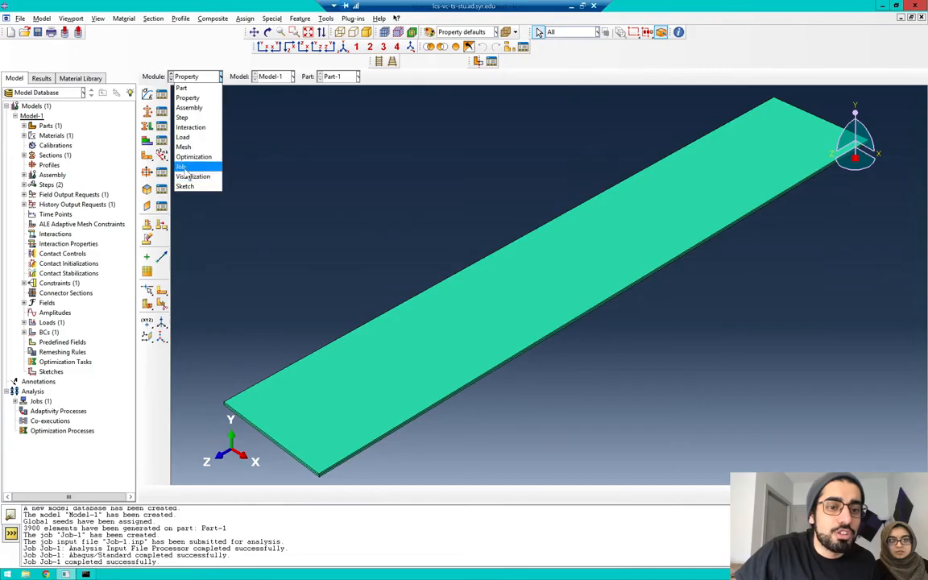
click(182, 164)
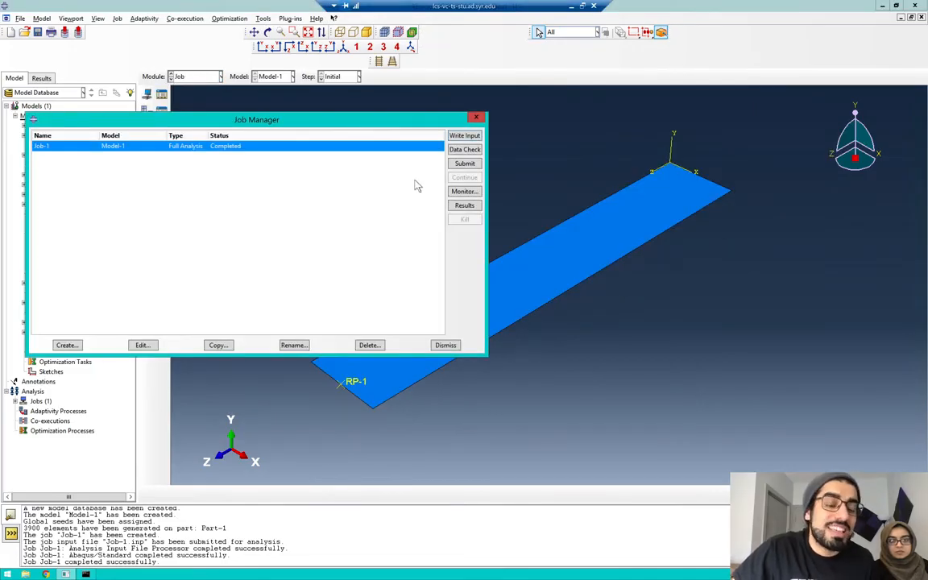
click(463, 162)
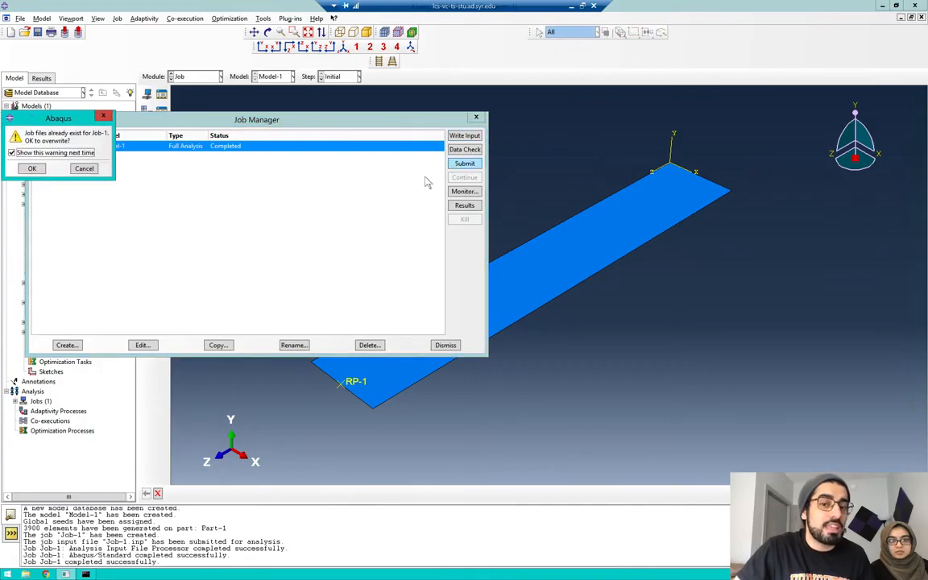
click(32, 169)
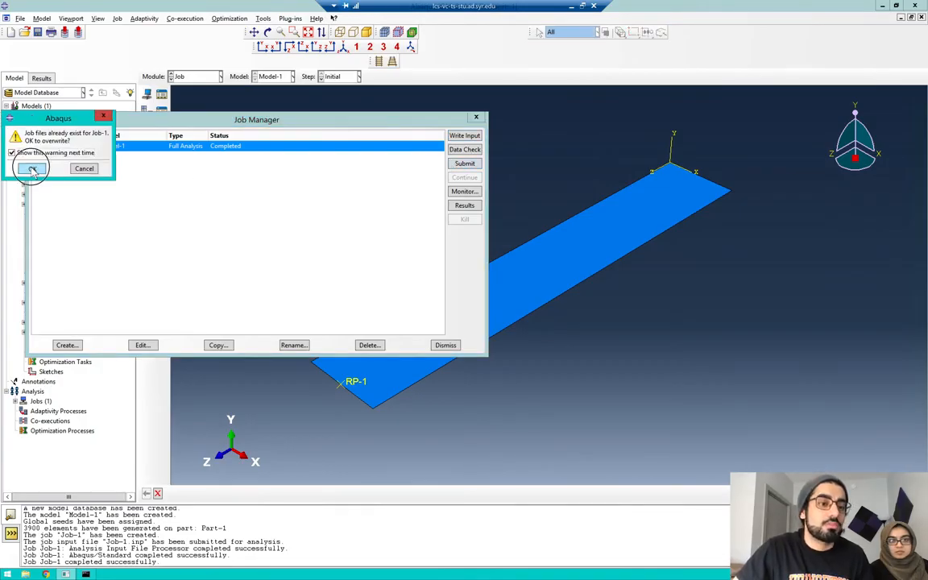
Open the new Job-1 results, plot the displacement U magnitude contours, and examine the ruler's loaded end.
click(476, 207)
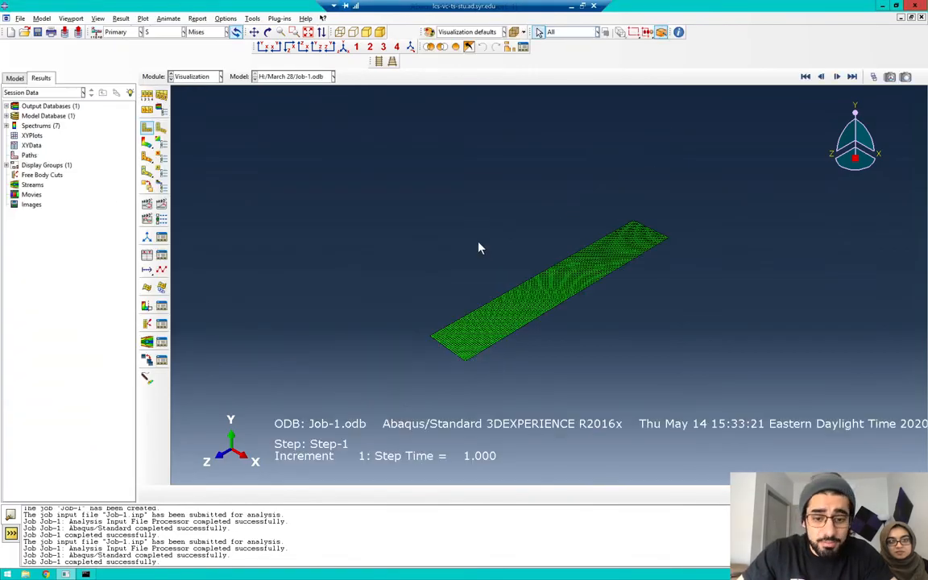
click(146, 143)
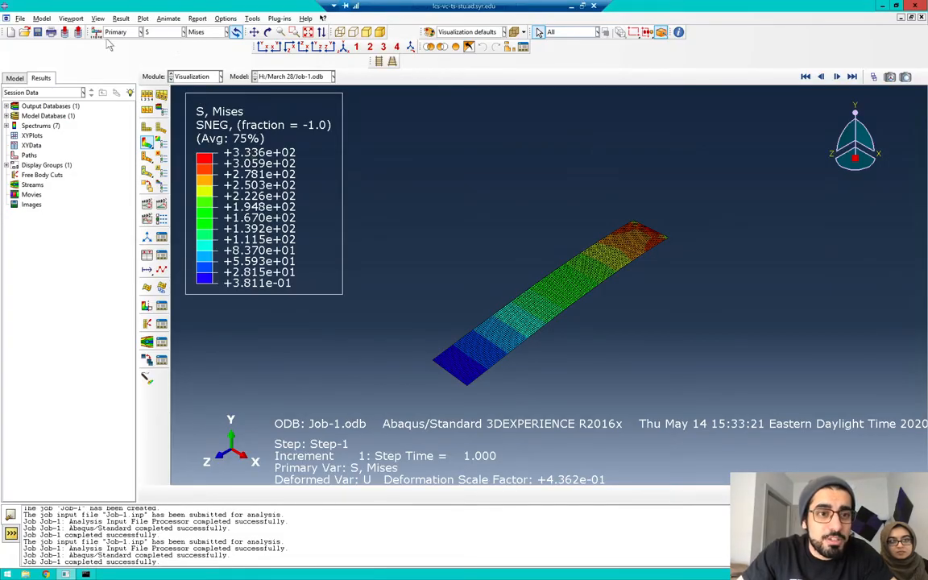
click(164, 33)
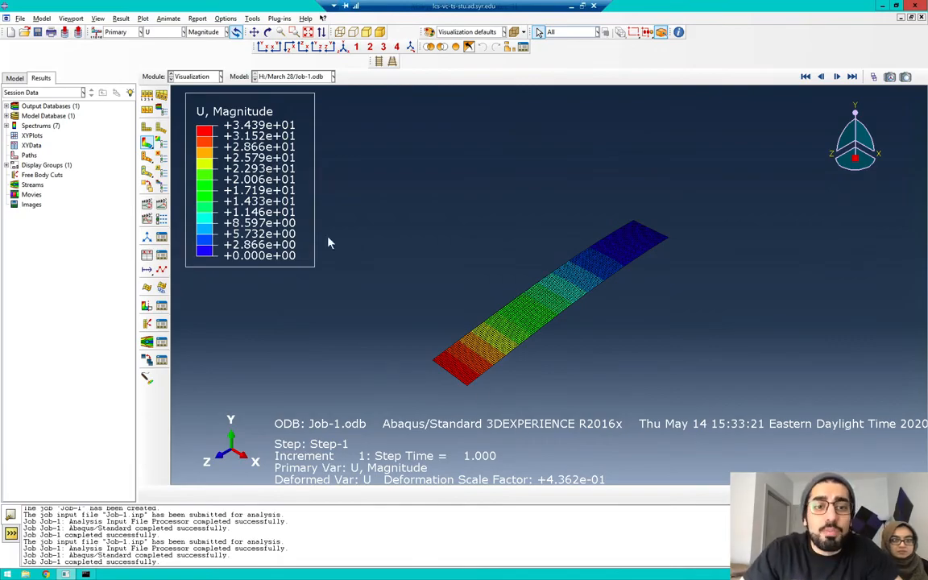
scroll(486, 378, down, 5)
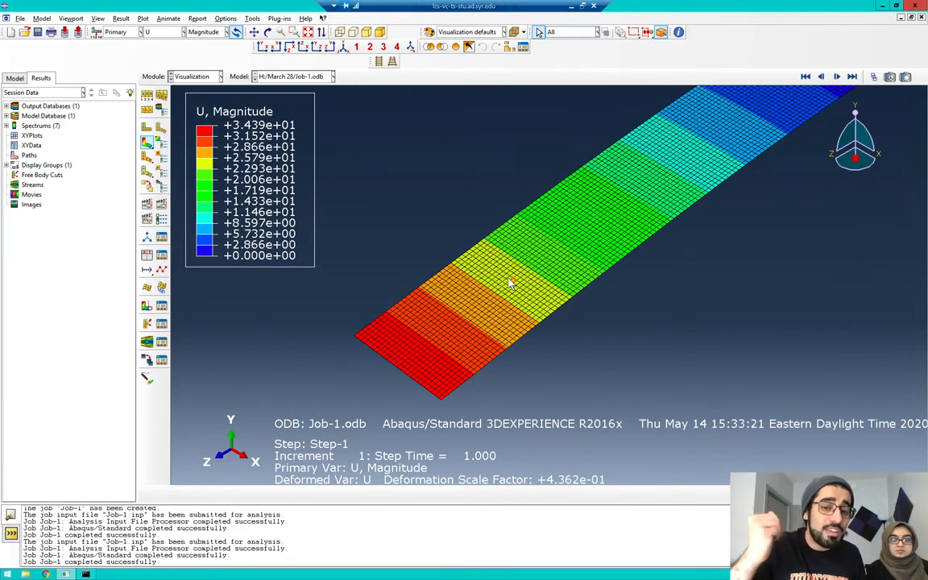
click(193, 77)
click(187, 88)
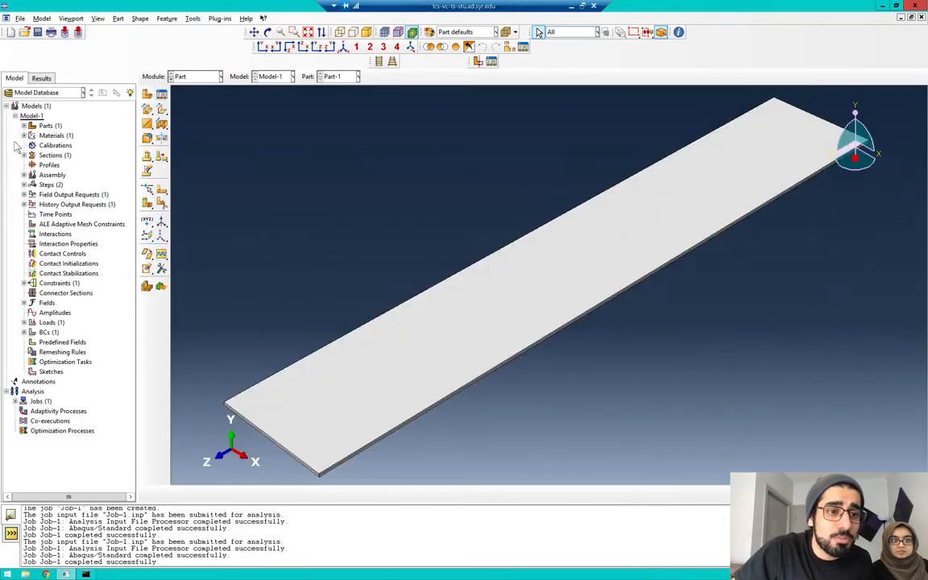
click(24, 126)
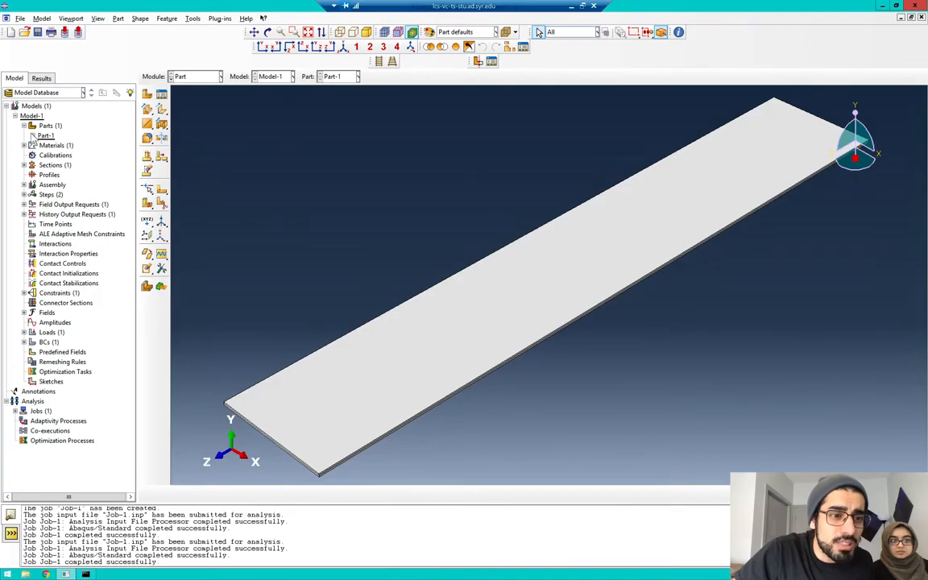
click(32, 136)
double_click(61, 154)
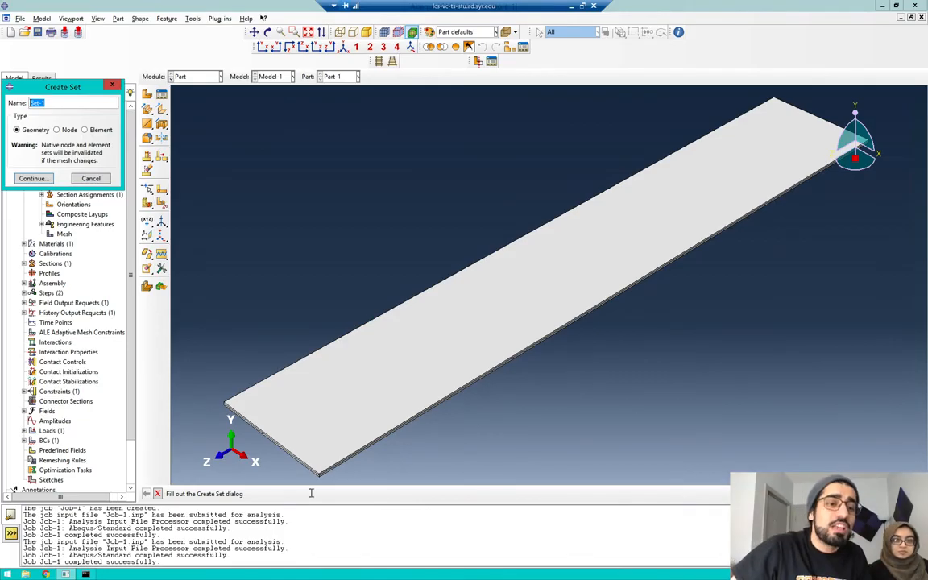
click(91, 179)
click(177, 77)
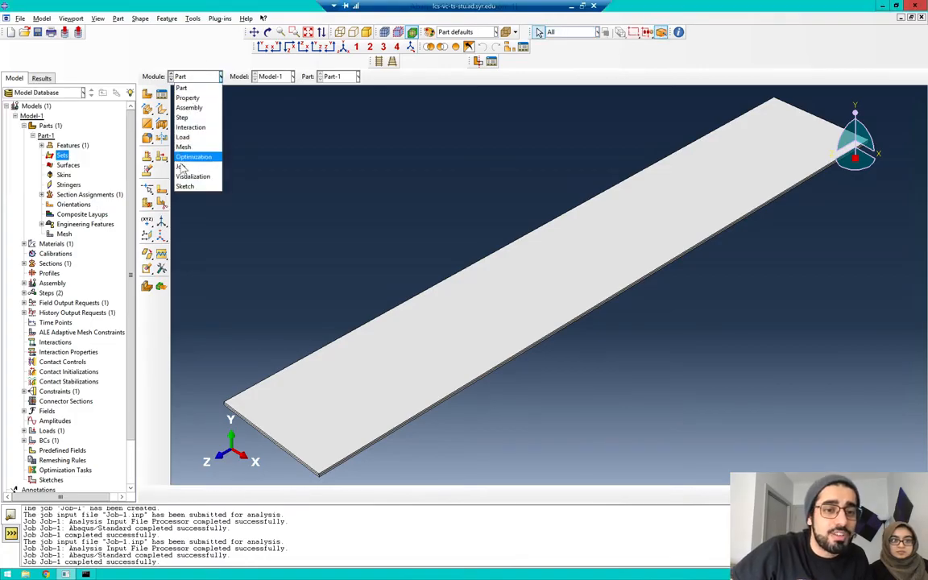
click(181, 166)
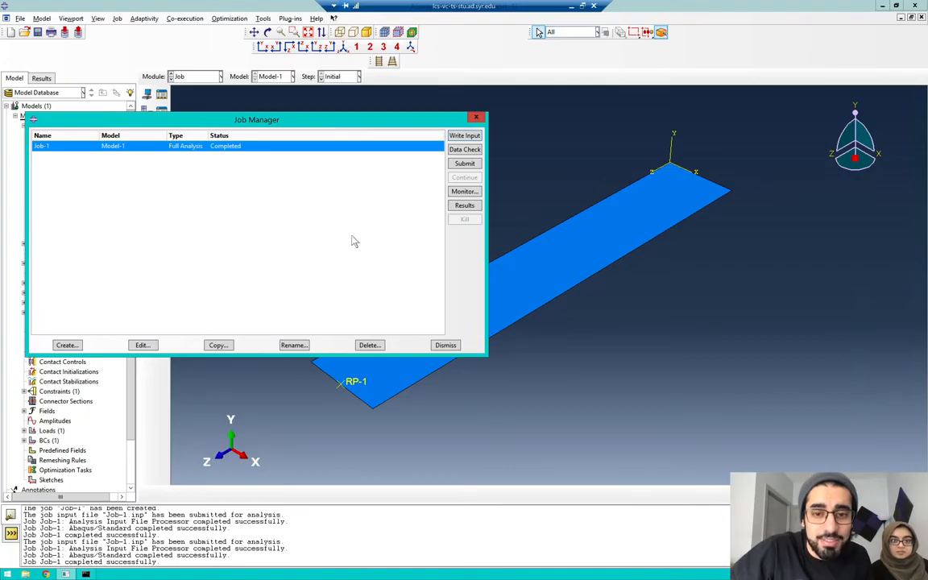
click(464, 205)
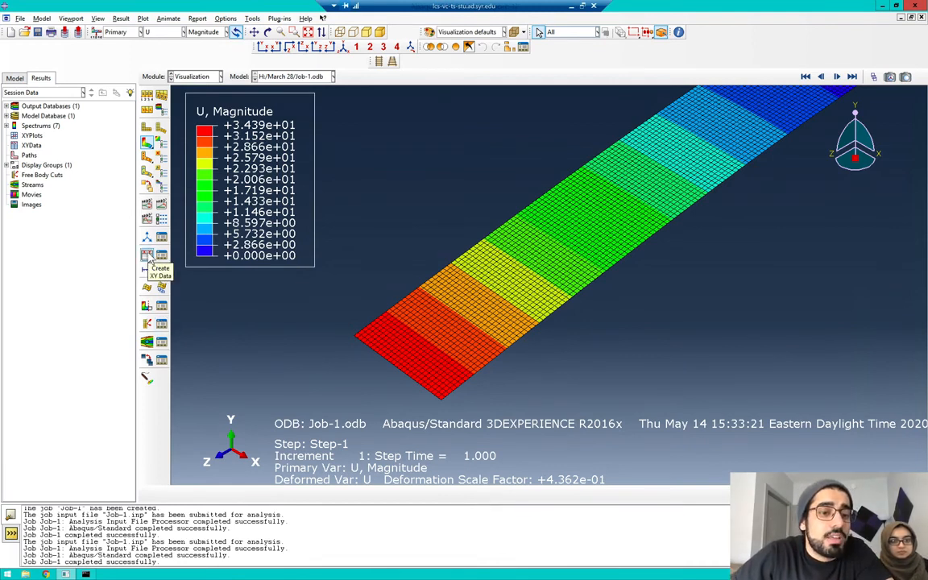
Start creating XY data from ODB field output, with Unique Nodal position and spatial displacement component U2 as the output variable.
click(147, 255)
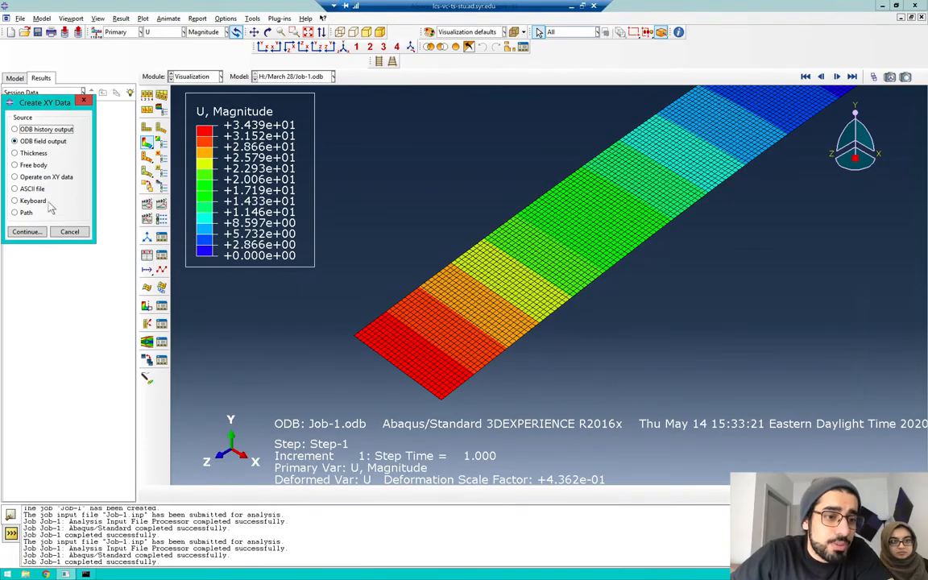
click(27, 231)
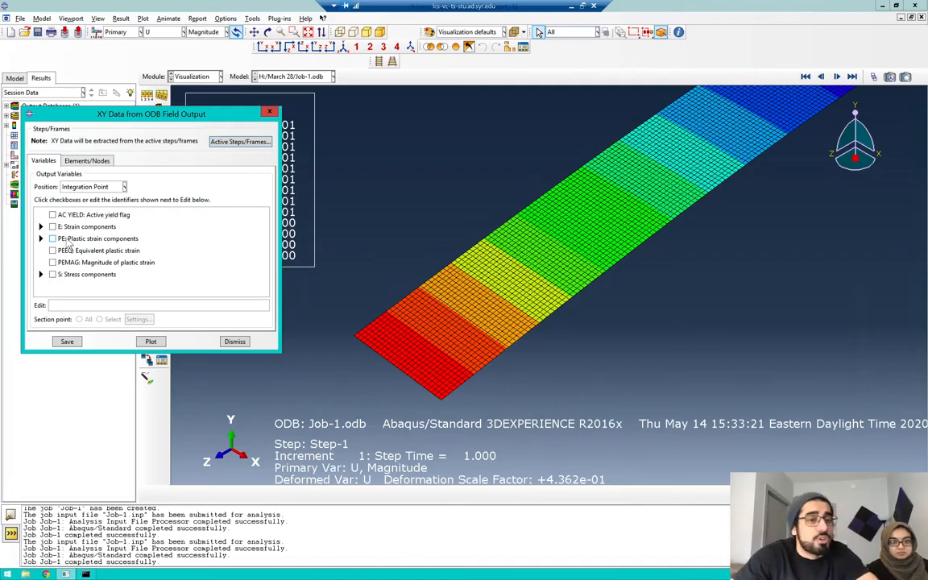
click(103, 189)
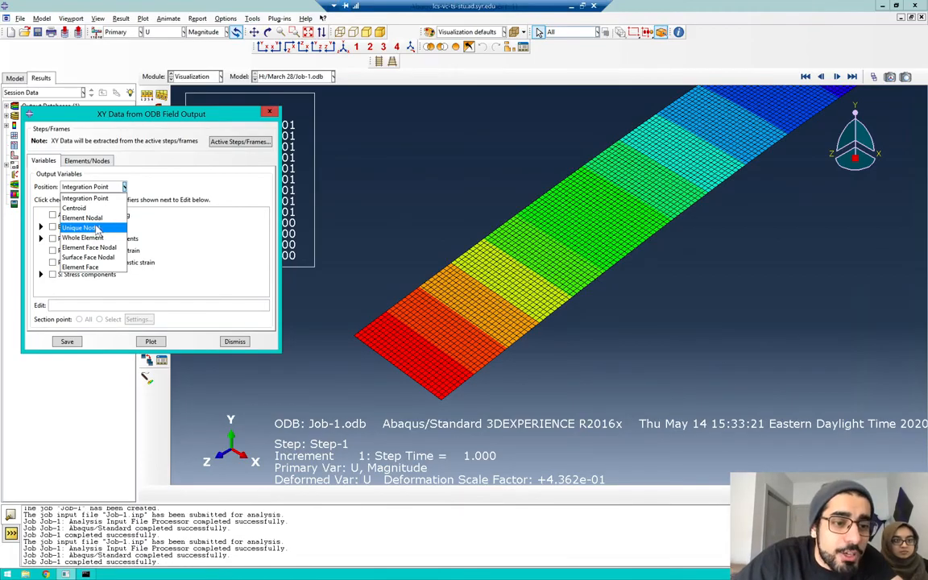
click(95, 228)
scroll(98, 265, down, 2)
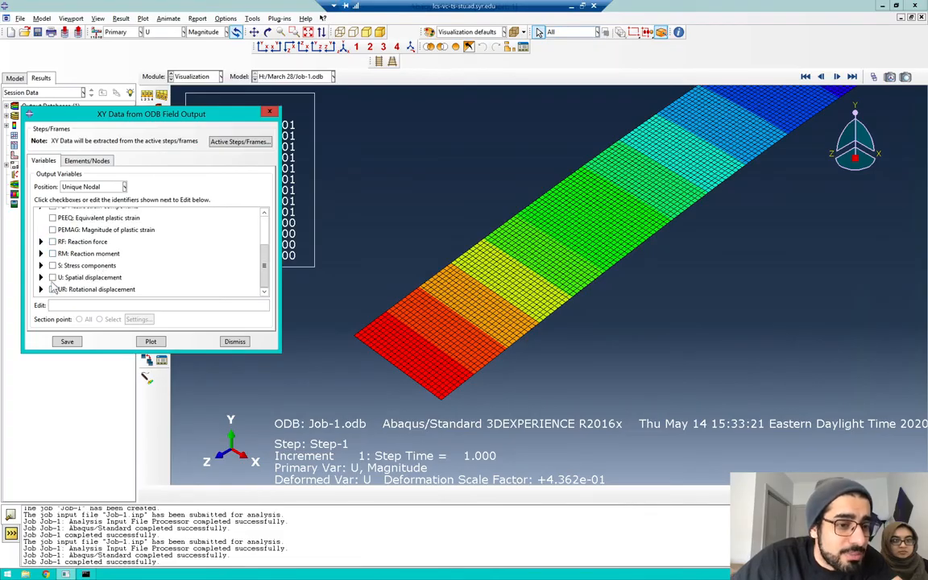
click(41, 277)
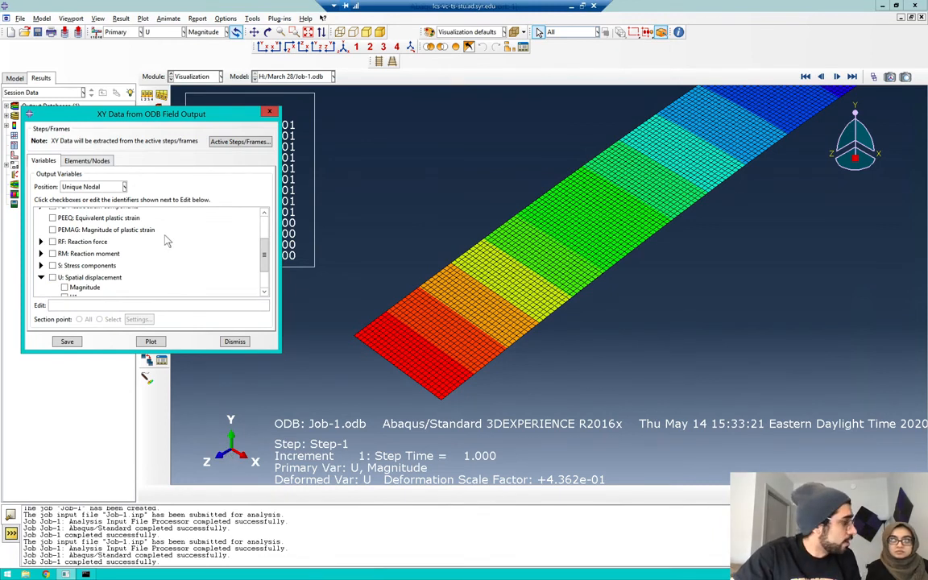
scroll(161, 246, down, 1)
click(66, 267)
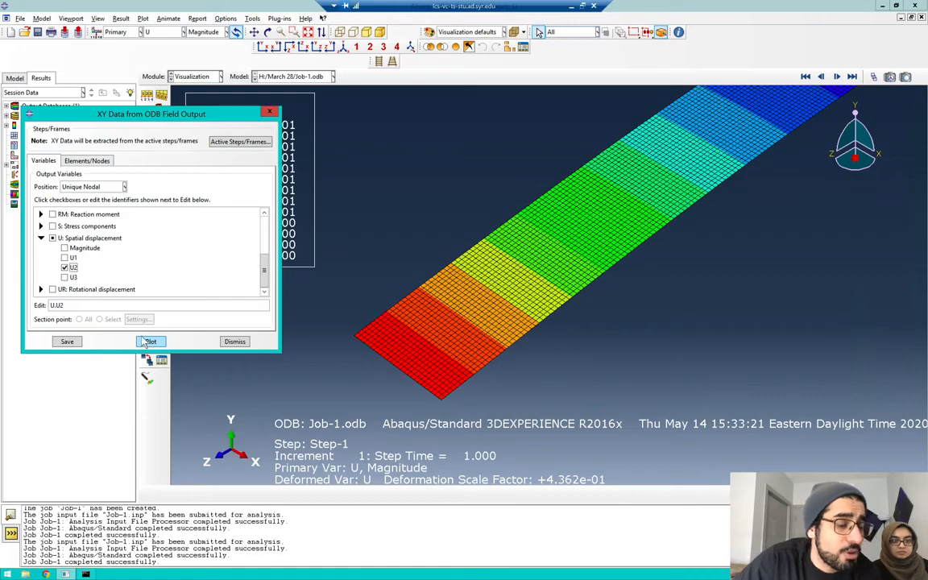
Plot the XY data for node set ASSEMBLY_CONSTRAINT-1_REFERENCE_POINT with its items highlighted in the viewport, and dismiss the extraction settings.
click(101, 160)
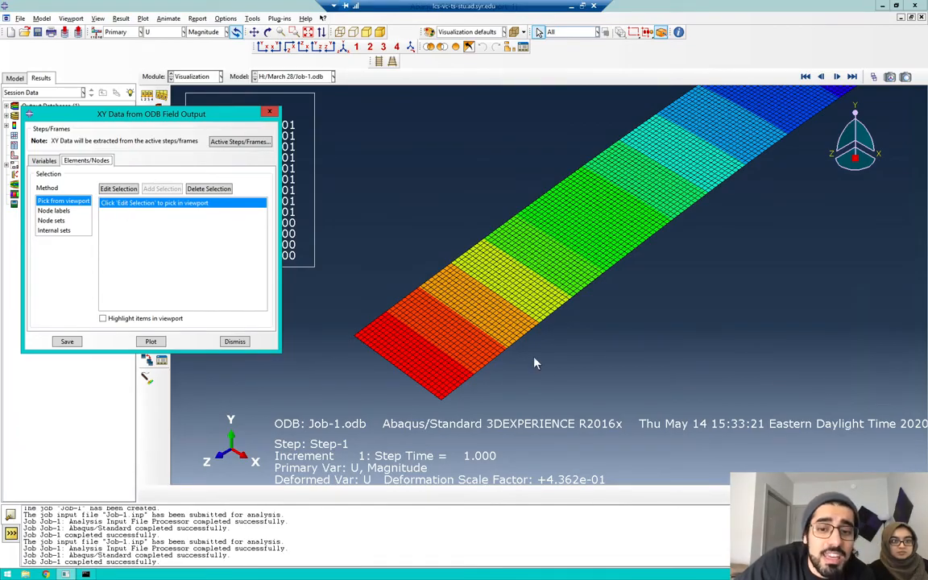
click(545, 196)
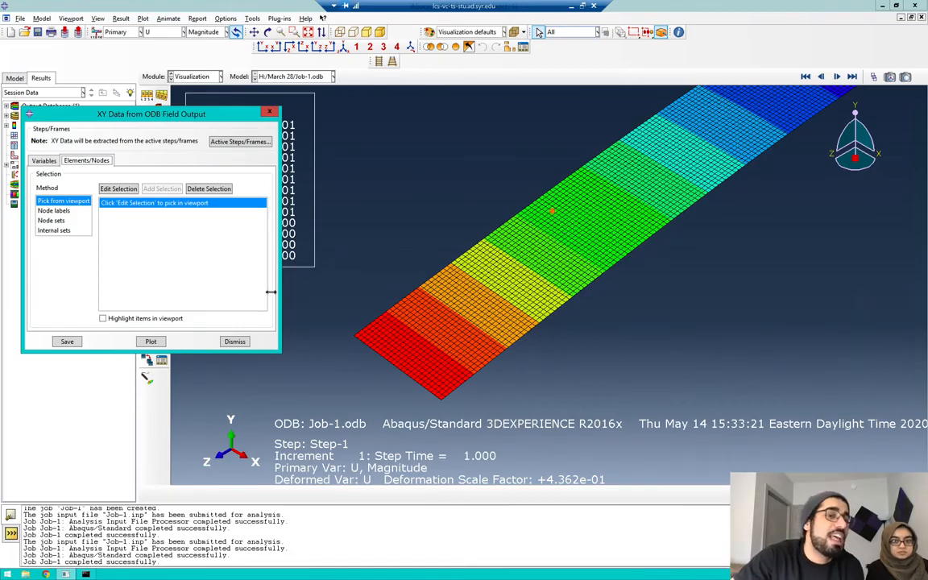
click(48, 210)
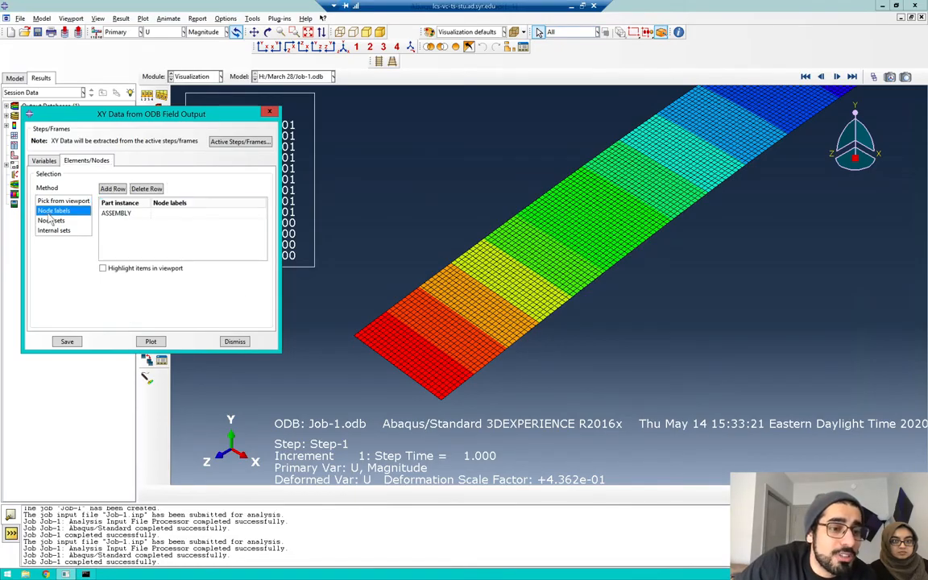
click(51, 220)
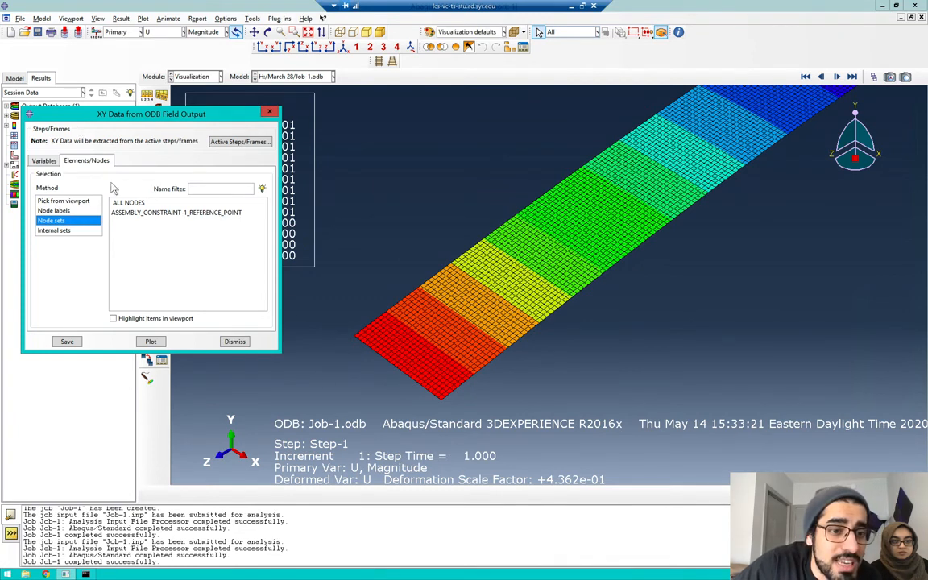
click(165, 322)
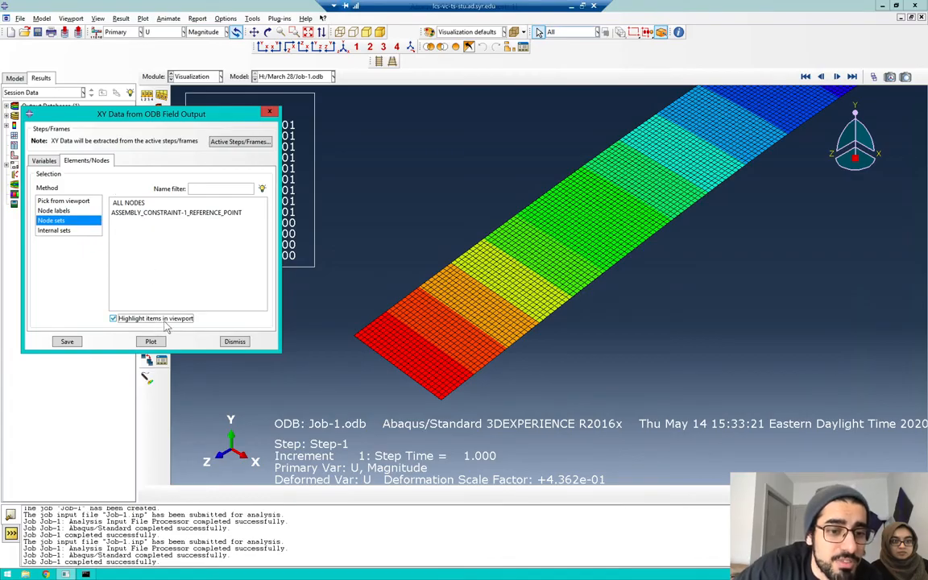
click(184, 213)
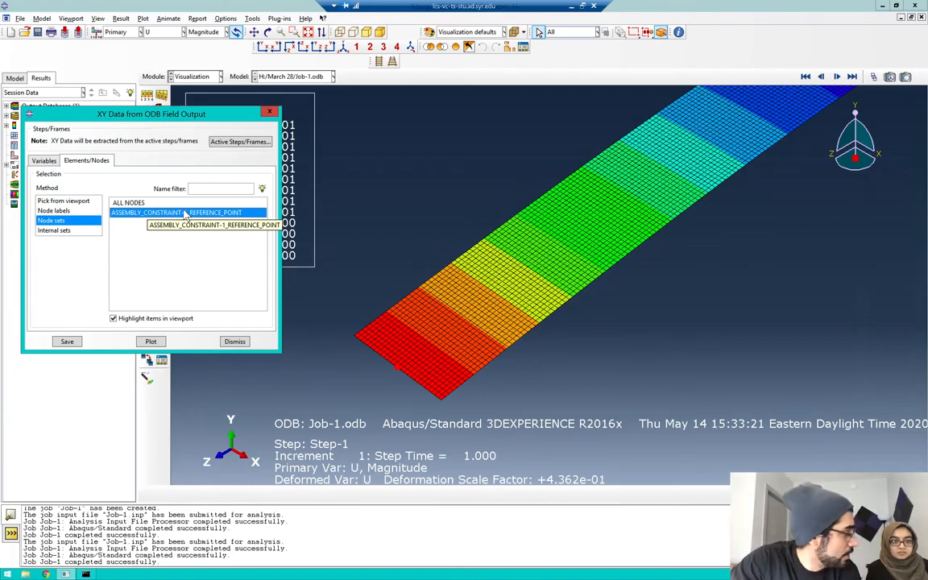
click(150, 341)
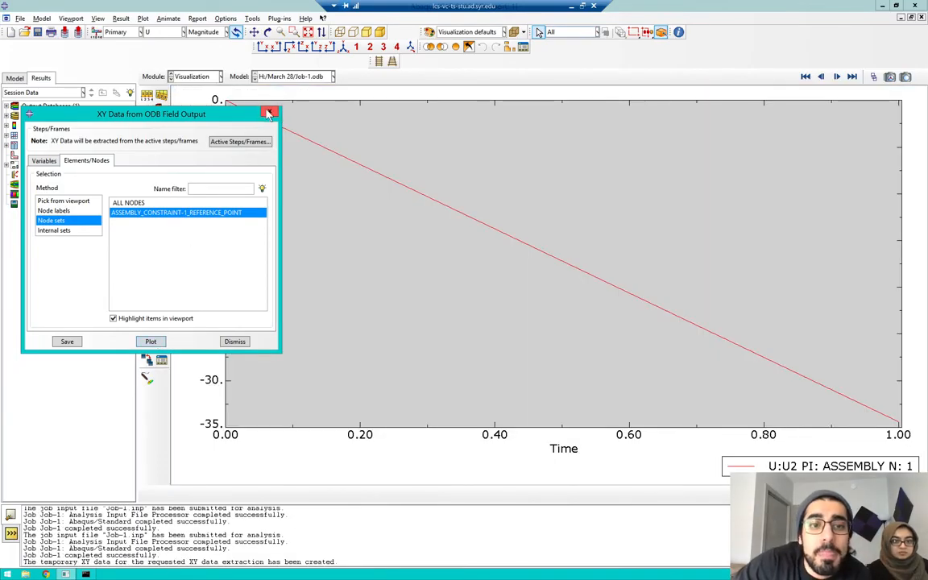
click(235, 342)
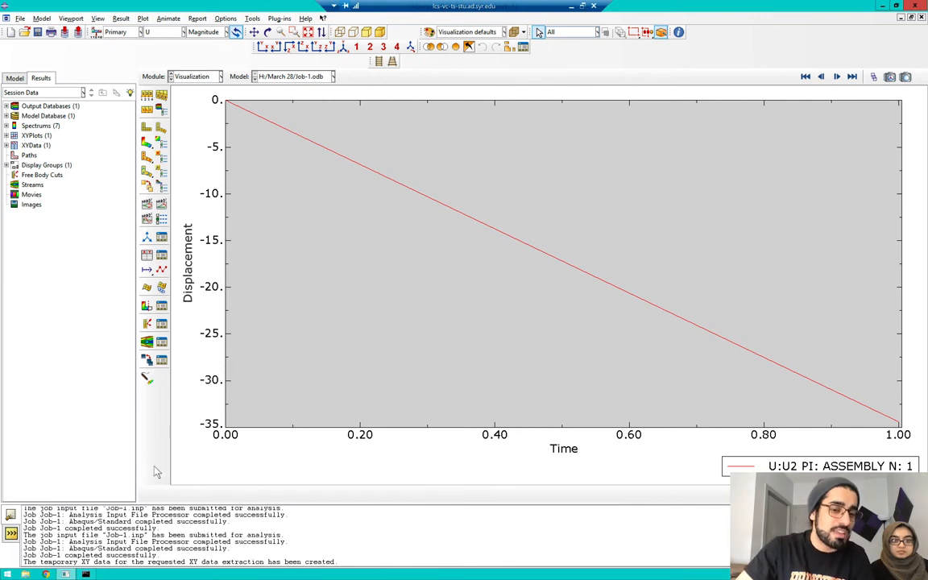
double_click(896, 421)
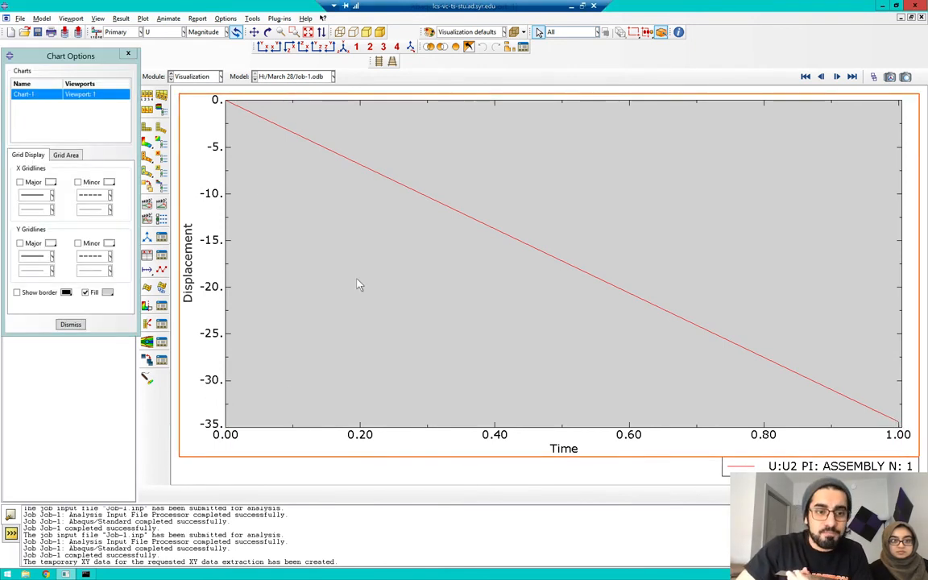
click(129, 54)
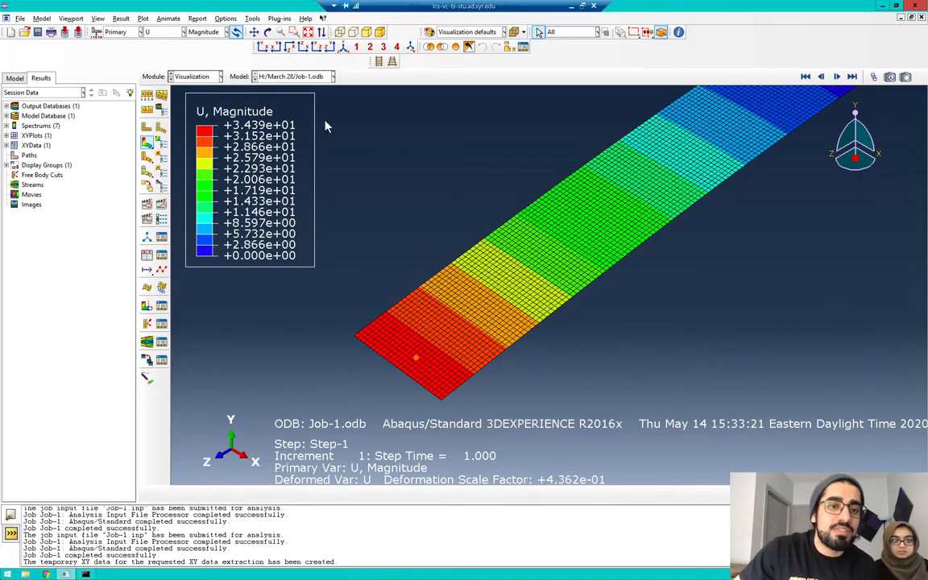
In the Mesh module, reseed Part-1 with a global size of 10, deleting the existing mesh, and remesh the part.
click(219, 76)
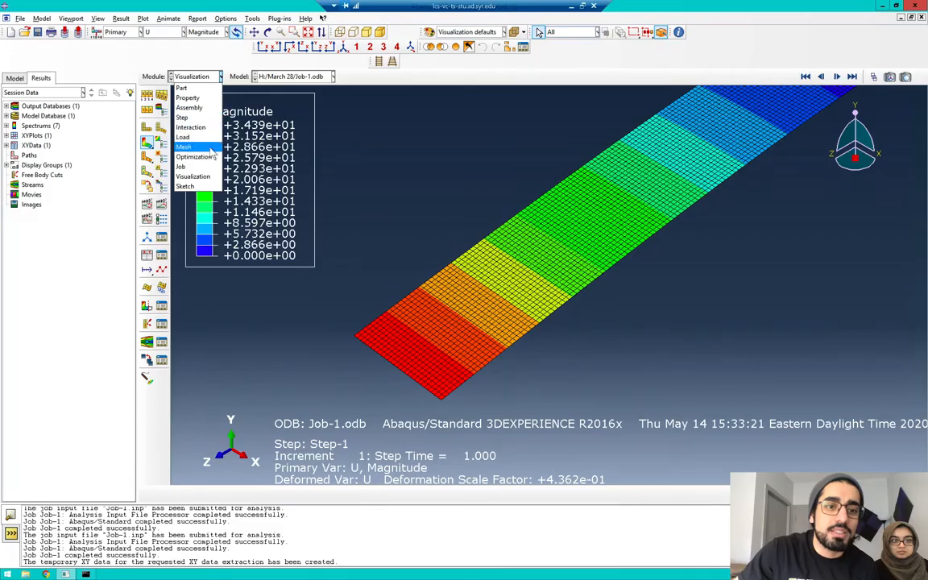
click(179, 145)
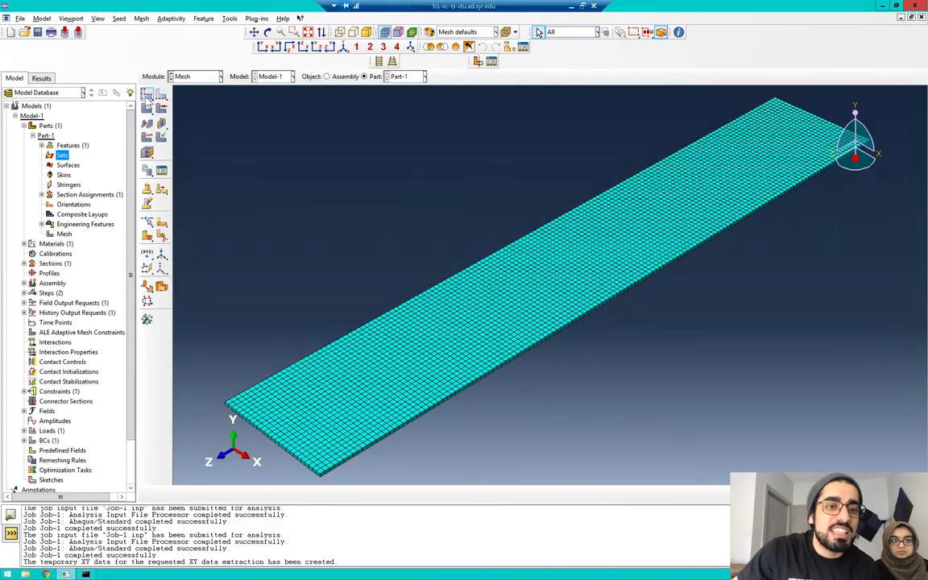
click(147, 95)
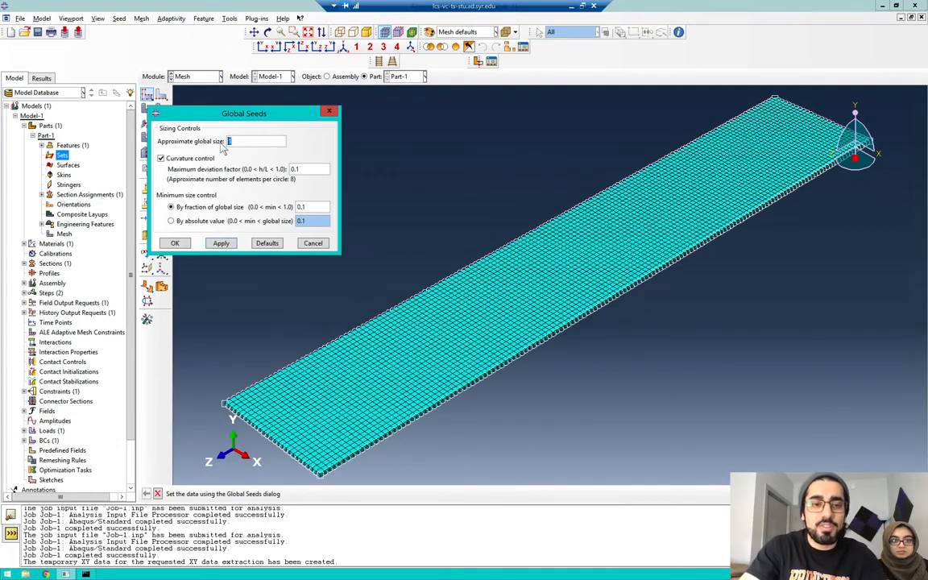
click(166, 244)
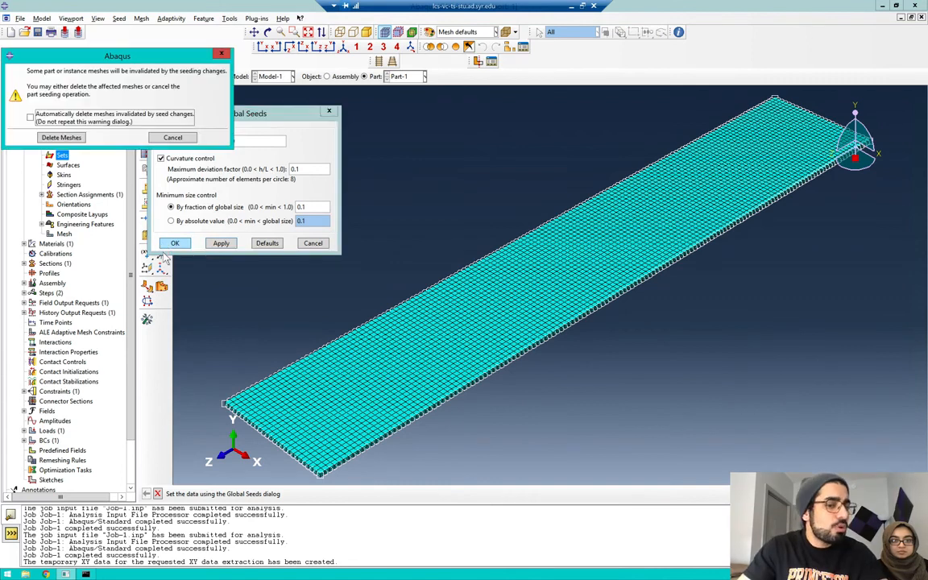
click(68, 137)
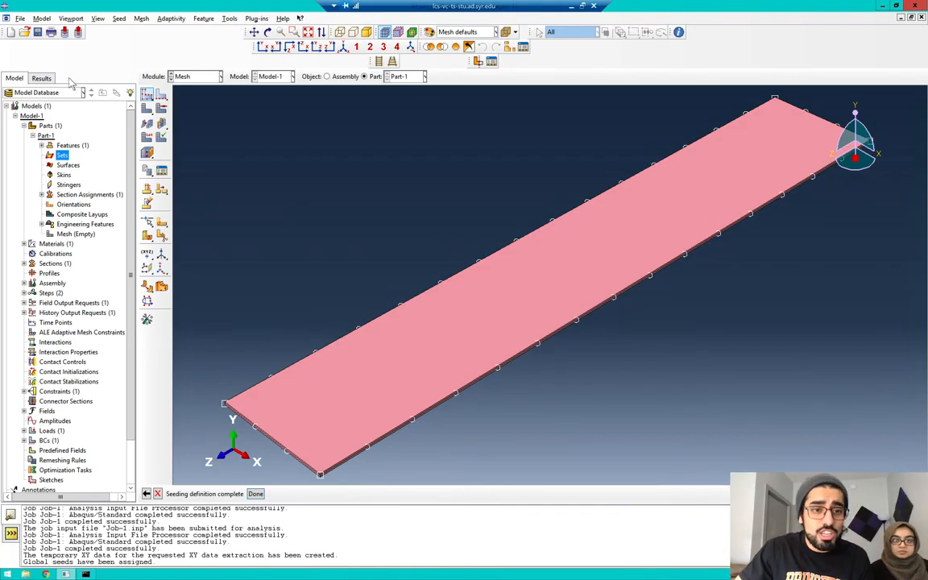
click(147, 109)
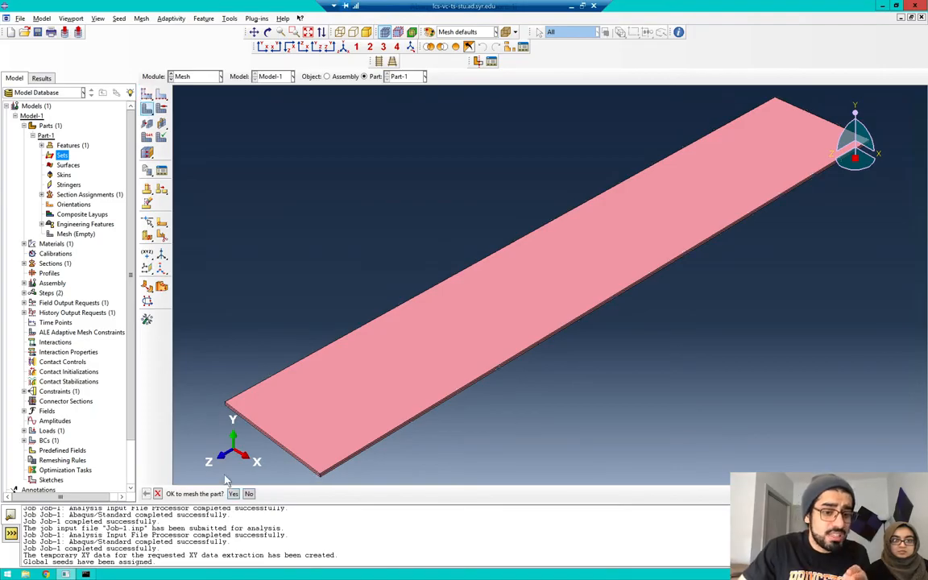
click(232, 494)
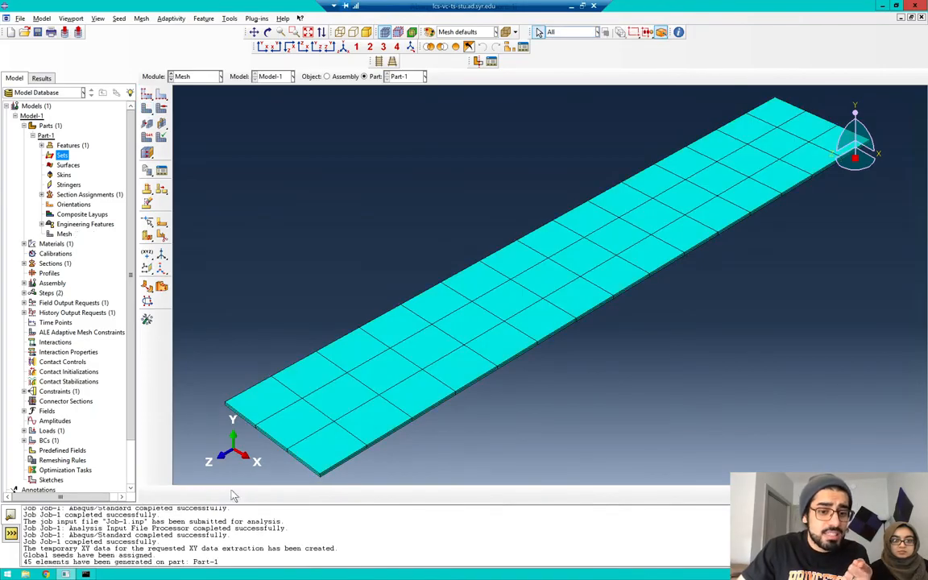
Submit Job-1 again with the coarser mesh in the Job module, overwriting the existing job files.
click(201, 77)
click(185, 166)
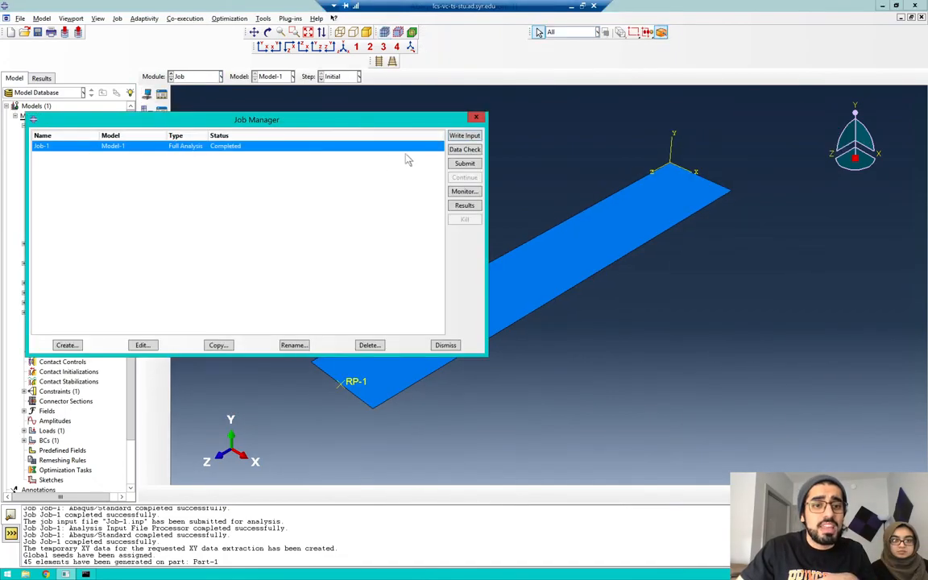
click(464, 162)
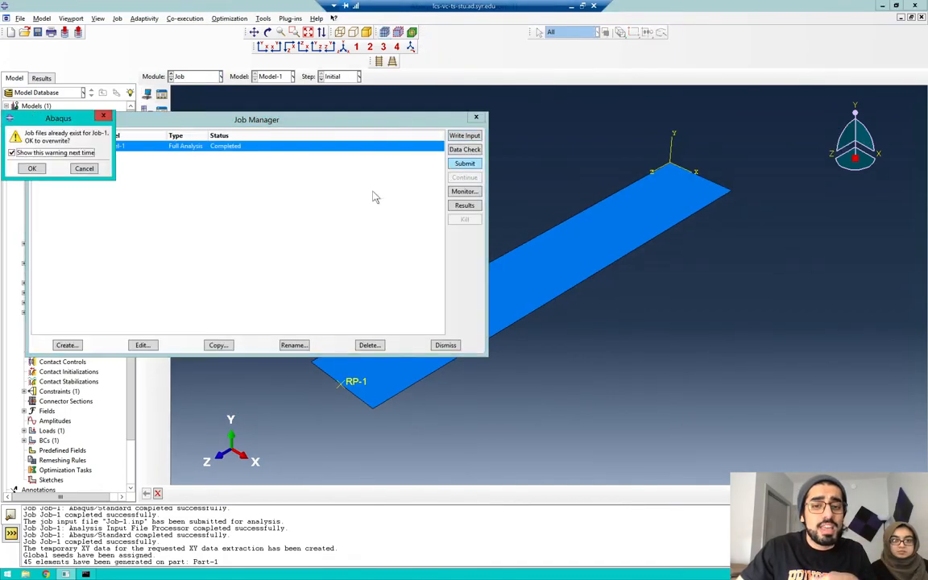
click(36, 168)
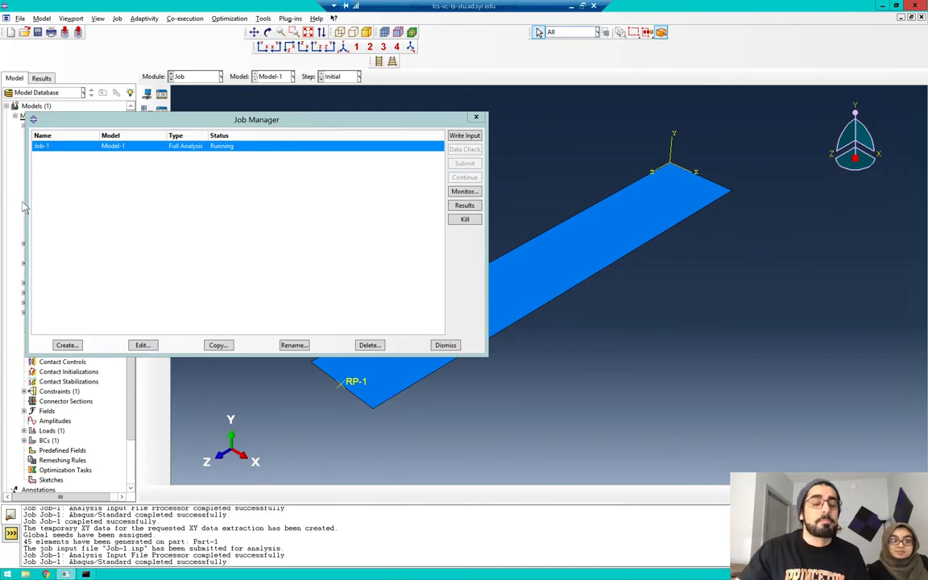
Open the coarse-mesh results of Job-1 and plot contours of displacement U, Magnitude on the deformed ruler.
click(477, 207)
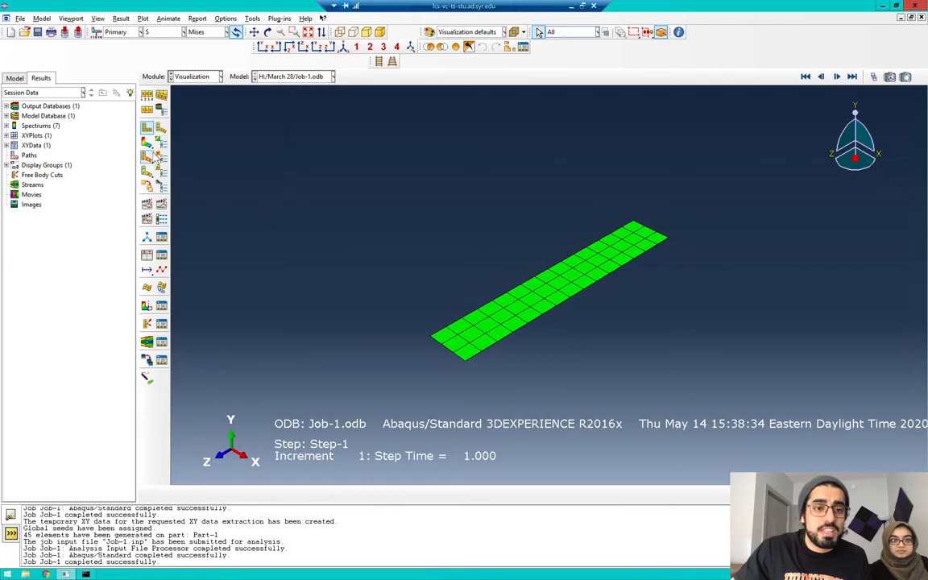
click(146, 142)
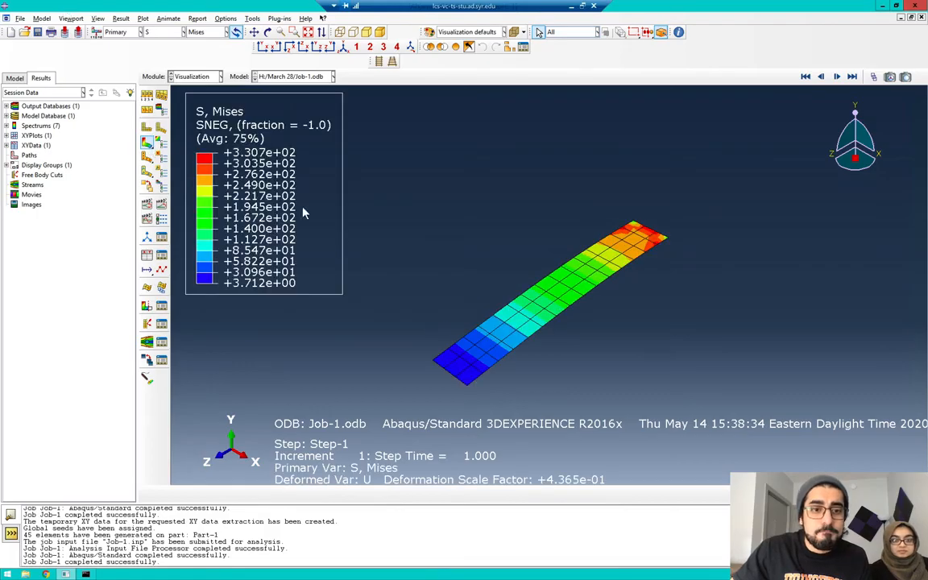
click(148, 32)
click(150, 134)
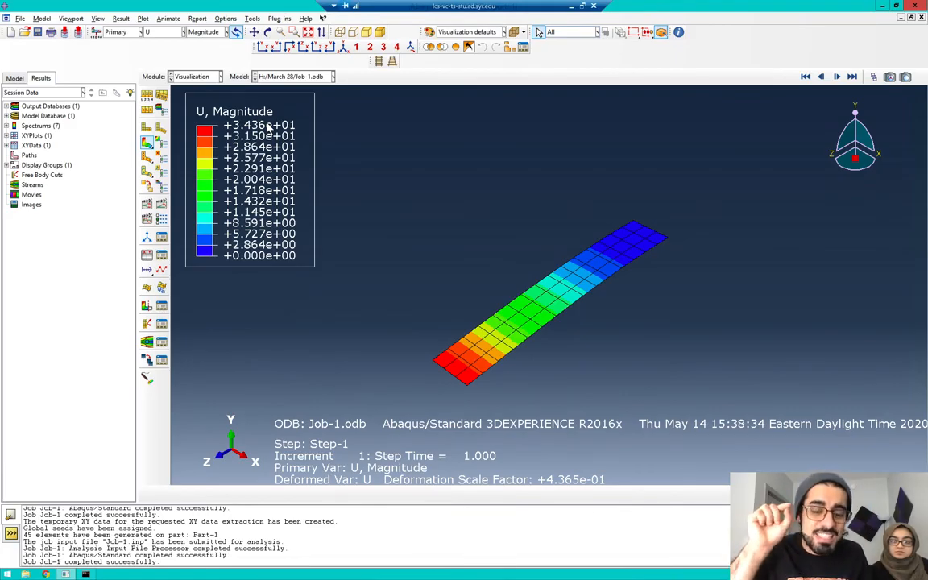
In the Mesh module, change the ruler's element type to Linear geometric order with reduced integration (S4R).
click(177, 76)
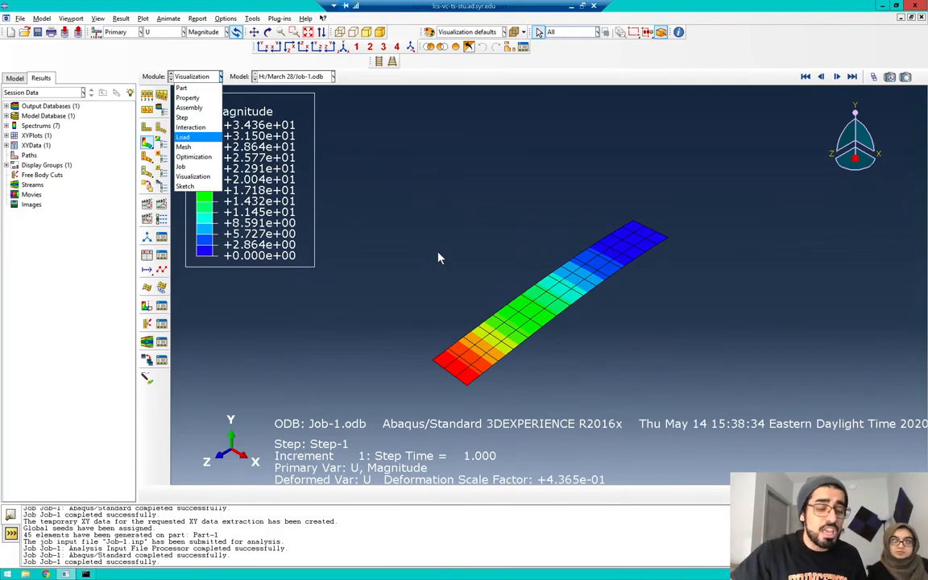
click(190, 146)
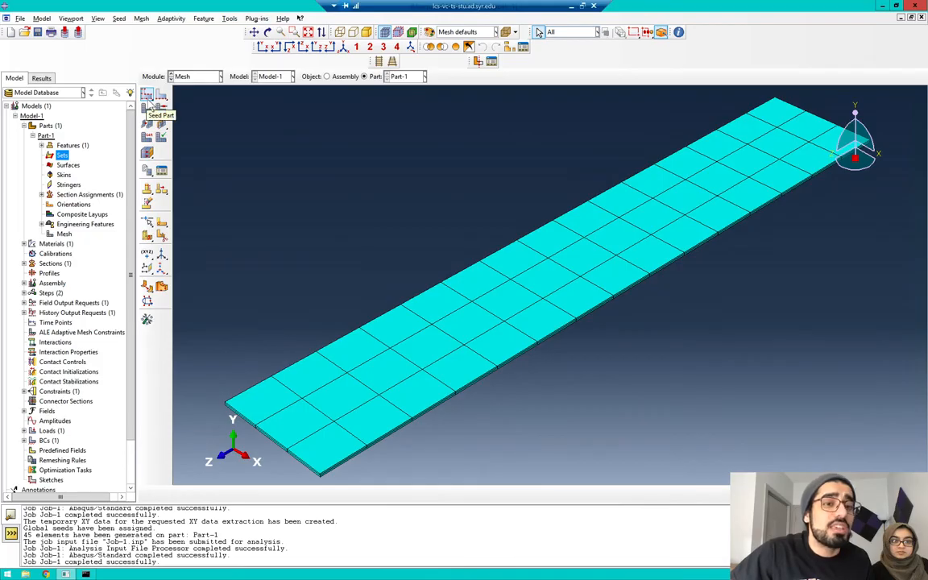
click(145, 142)
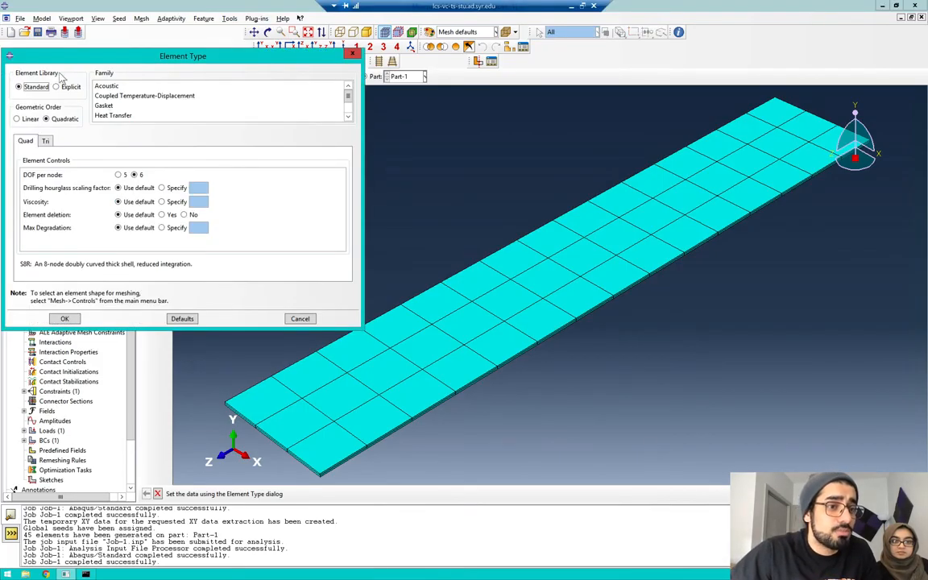
click(17, 118)
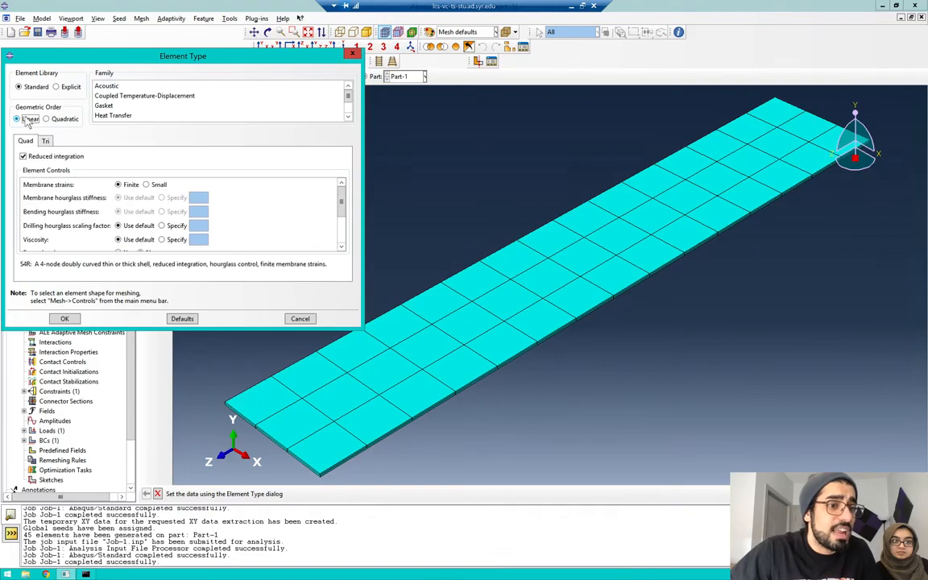
click(65, 318)
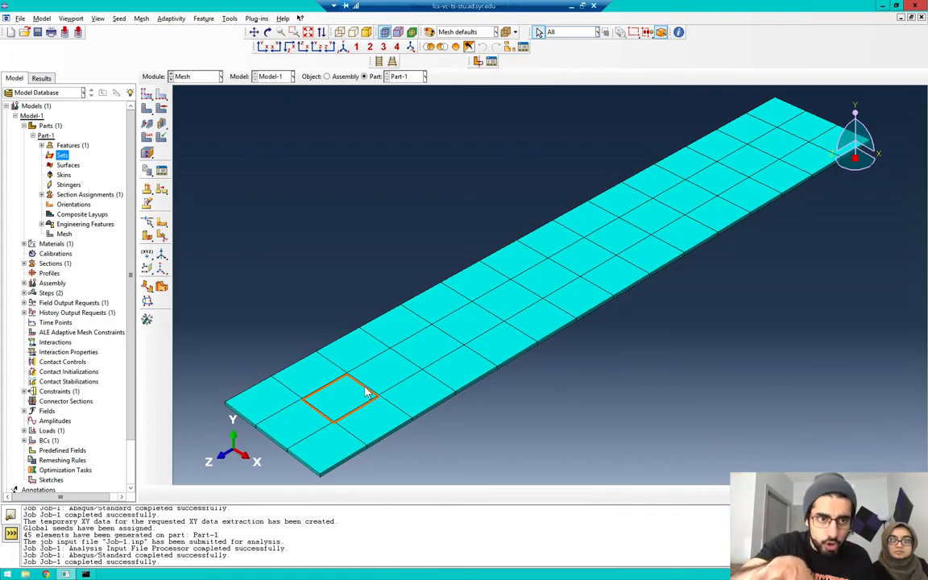
Switch to the PowerPoint presentation and show slide 6 to compare quadratic, linear and theoretical deflections by mesh size.
key(ctrl+Right)
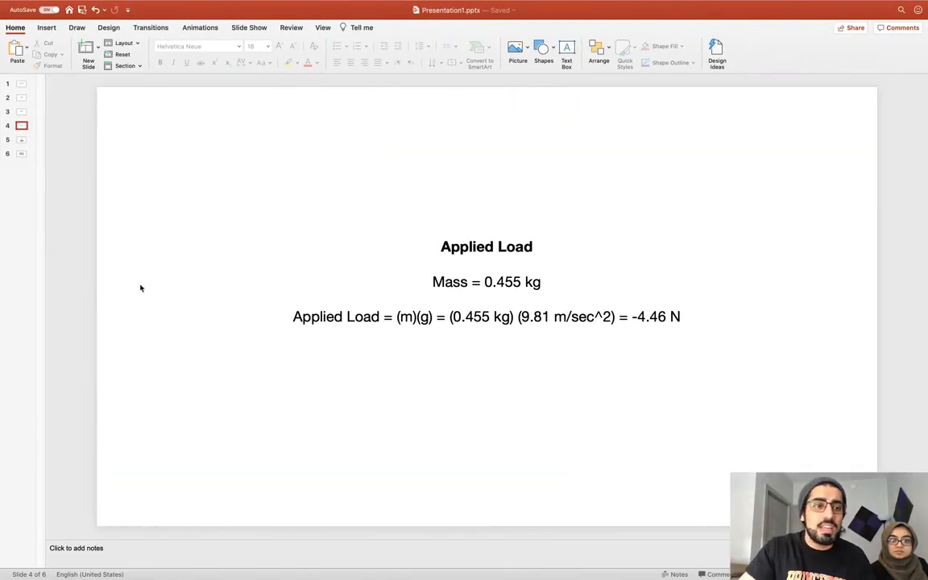
click(21, 153)
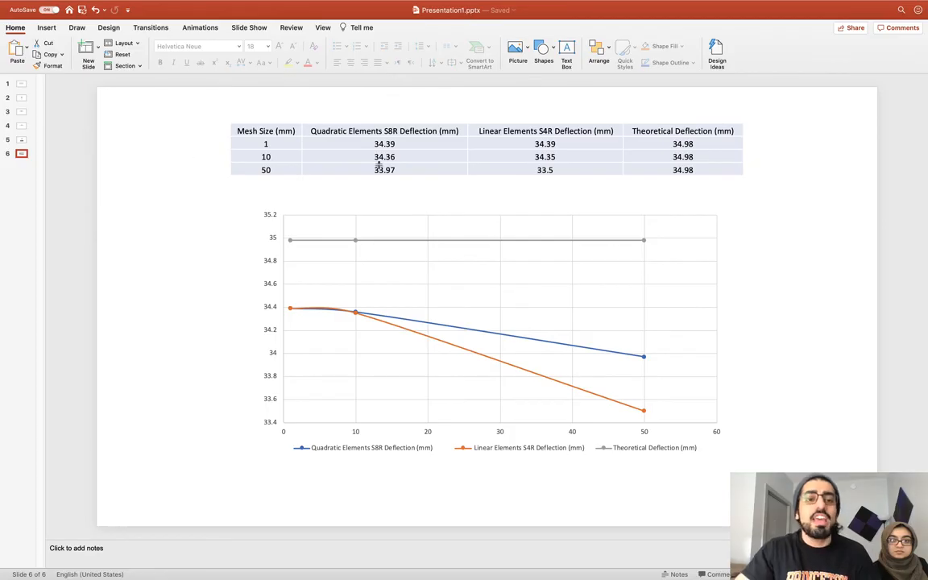